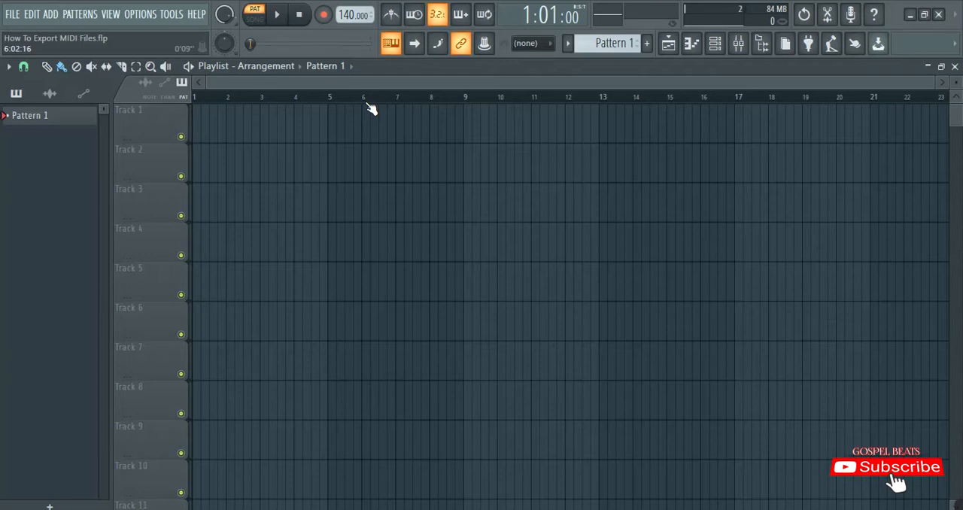
Replace the Sampler channel with FL Keys in the channel rack and audition a few notes on its keyboard
key(F6)
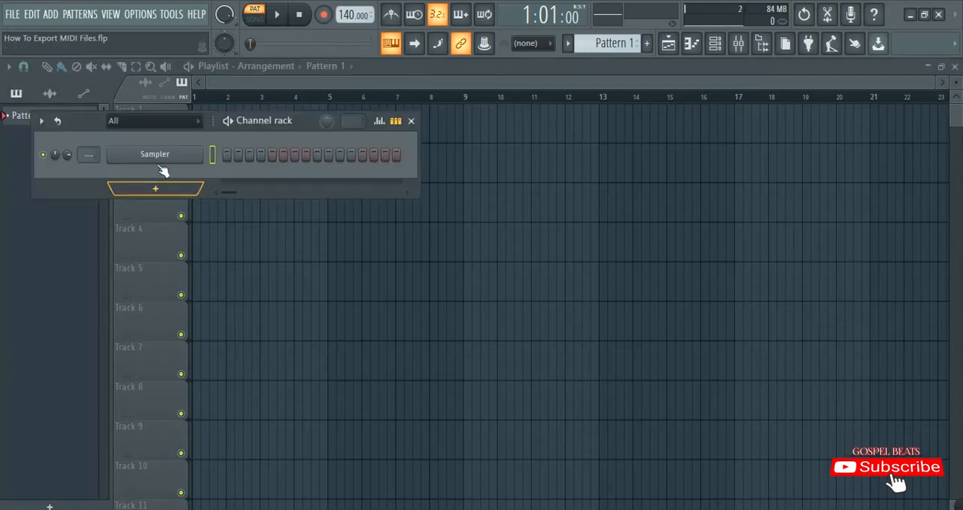
right_click(156, 154)
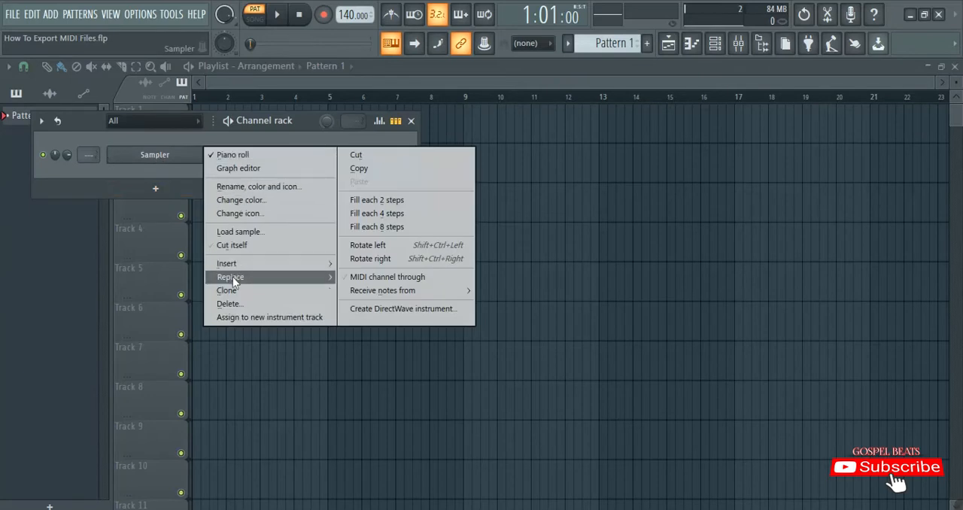
mouse_move(233, 277)
click(364, 171)
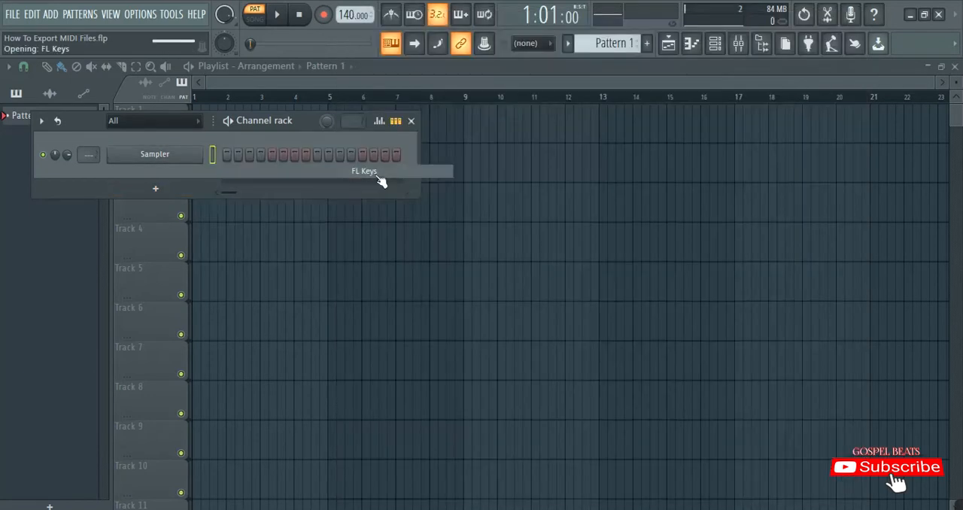
click(167, 302)
click(140, 306)
click(202, 310)
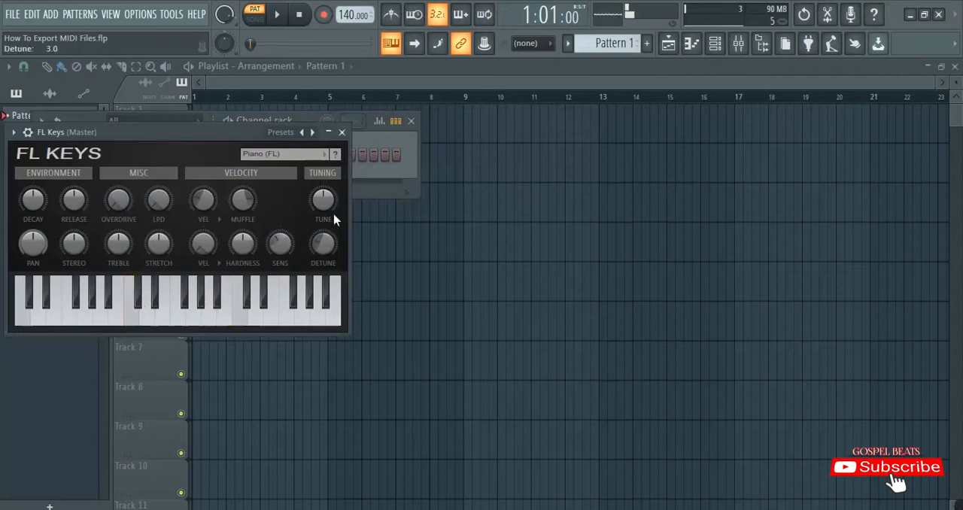
Open the piano roll of the FL Keys channel and preview the G6 key
click(259, 124)
right_click(194, 154)
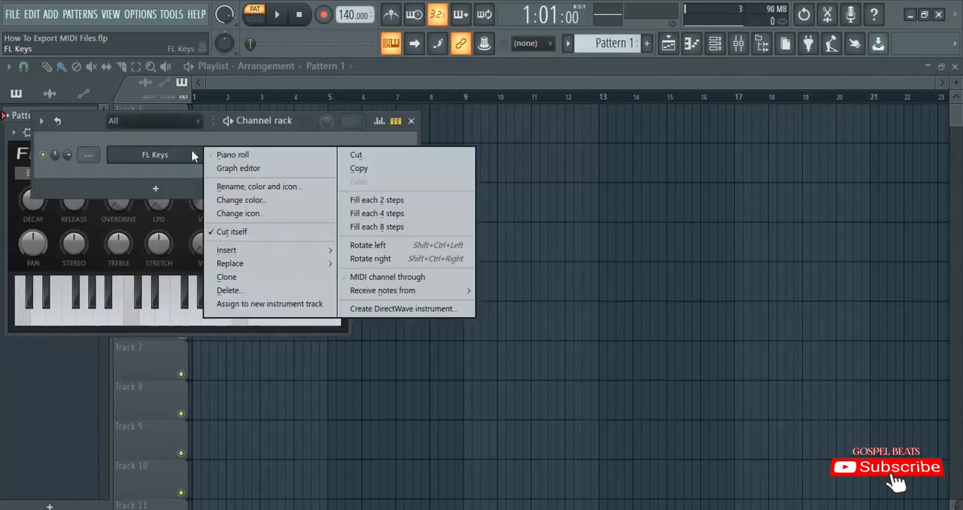
click(229, 155)
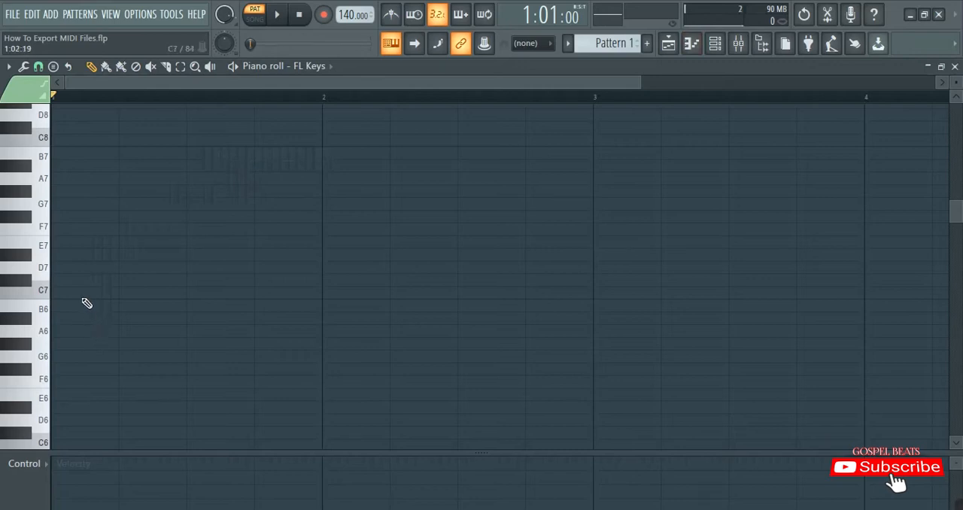
scroll(87, 303, down, 1)
click(45, 322)
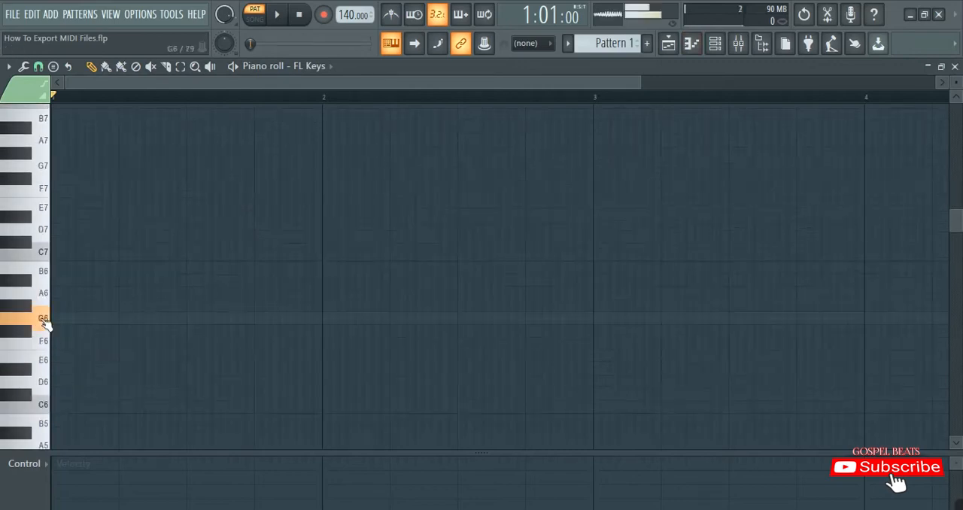
click(46, 322)
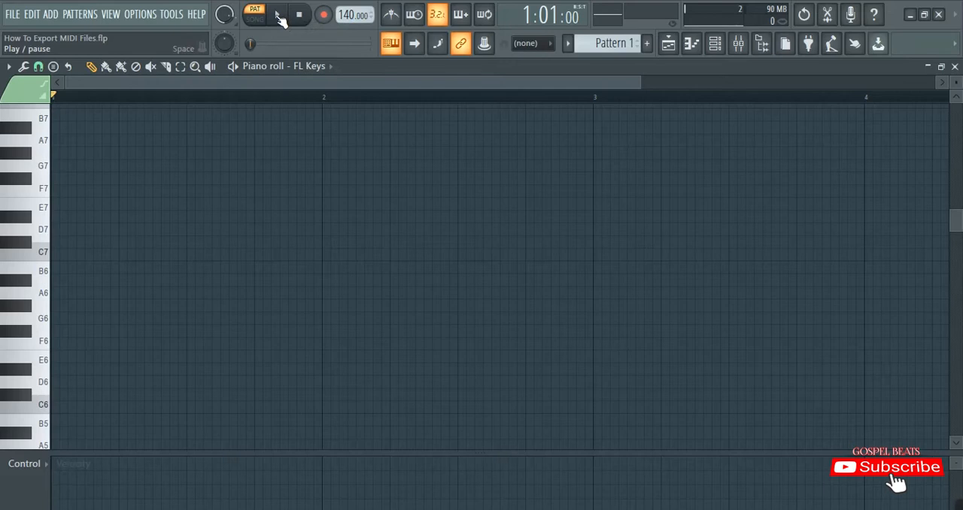
Enable the metronome and briefly play the empty pattern to hear its click
click(391, 14)
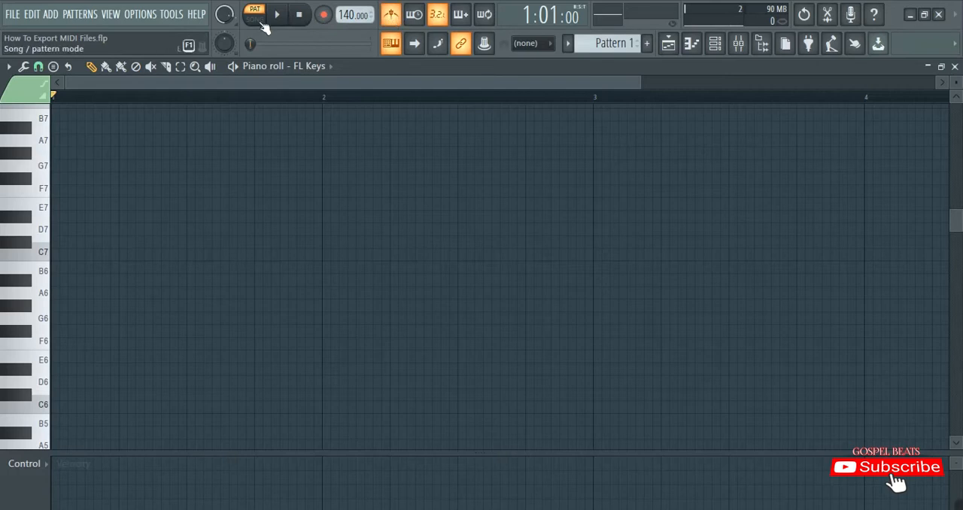
click(278, 18)
click(299, 15)
click(392, 16)
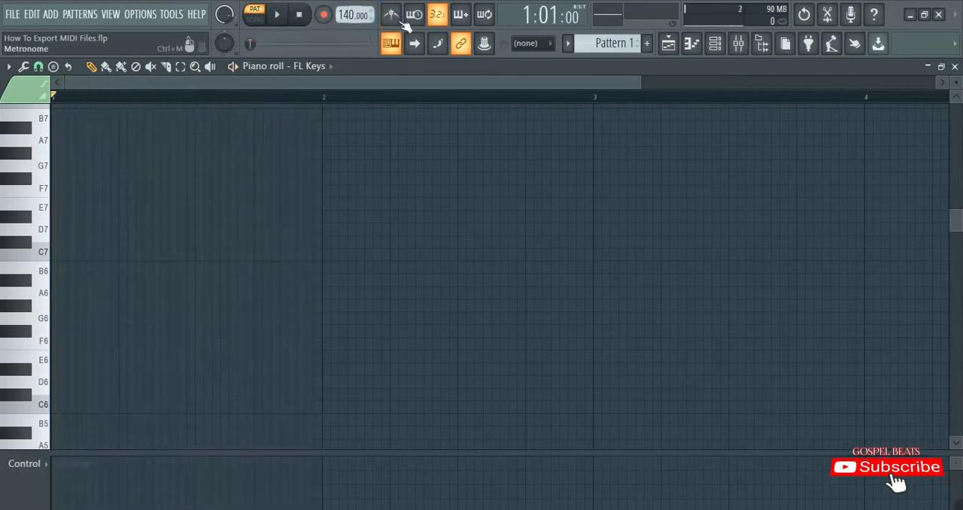
click(393, 18)
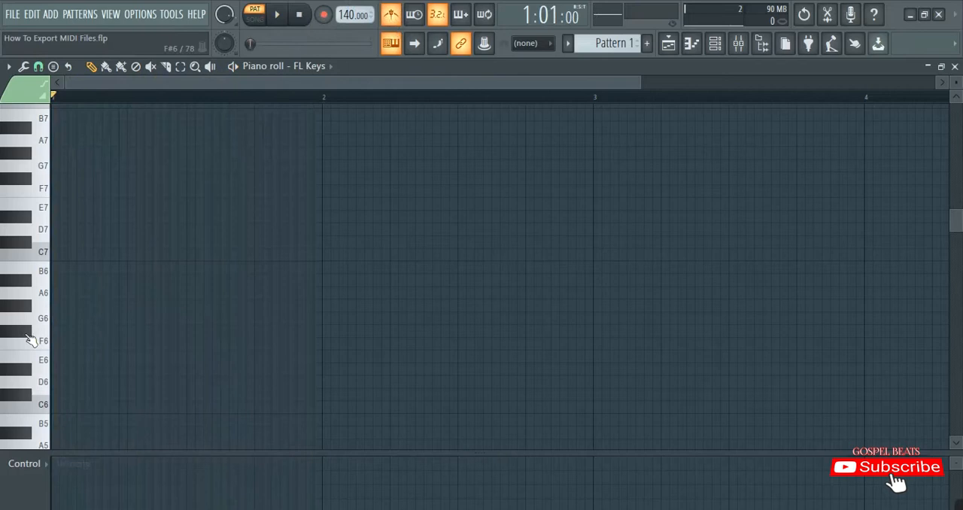
Draw a one-bar chord of G6, B6 and D7 in bar 1 and play it back
click(74, 328)
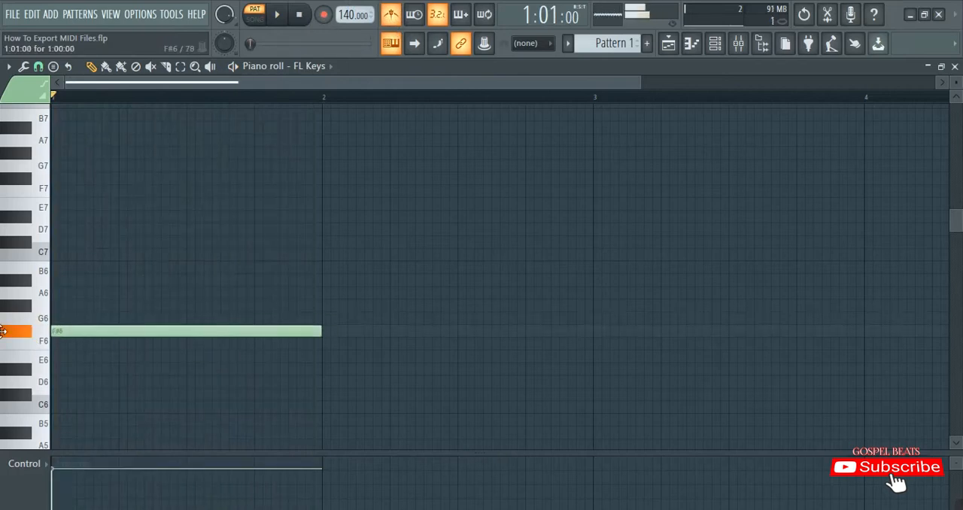
drag(70, 328, 69, 316)
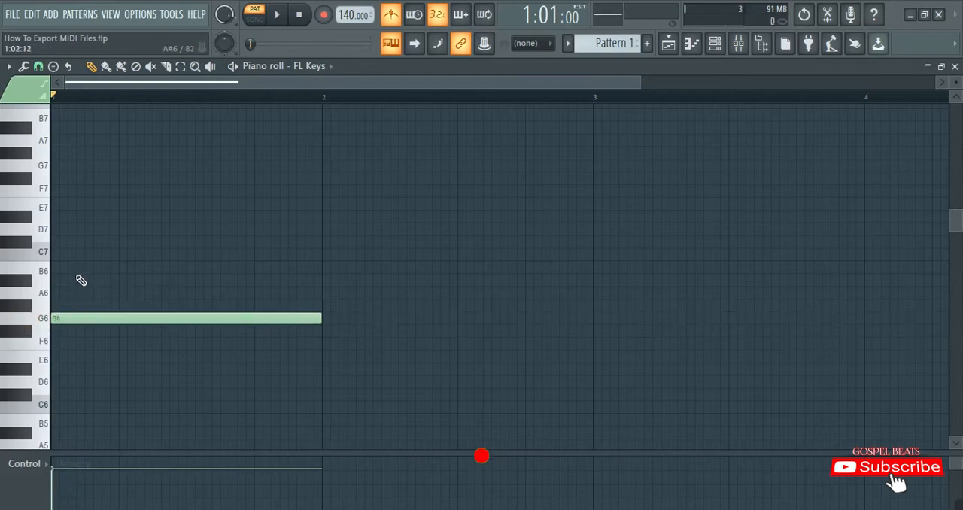
click(85, 268)
click(112, 229)
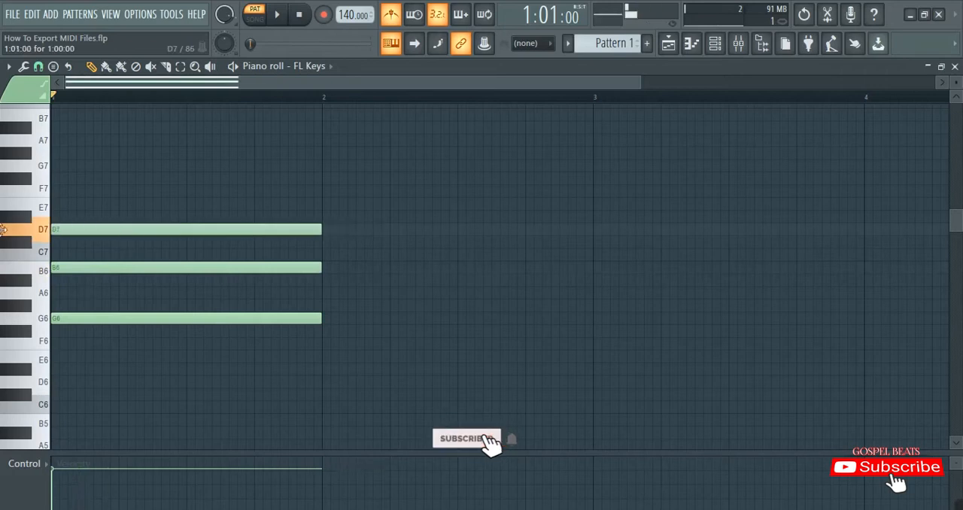
key(space)
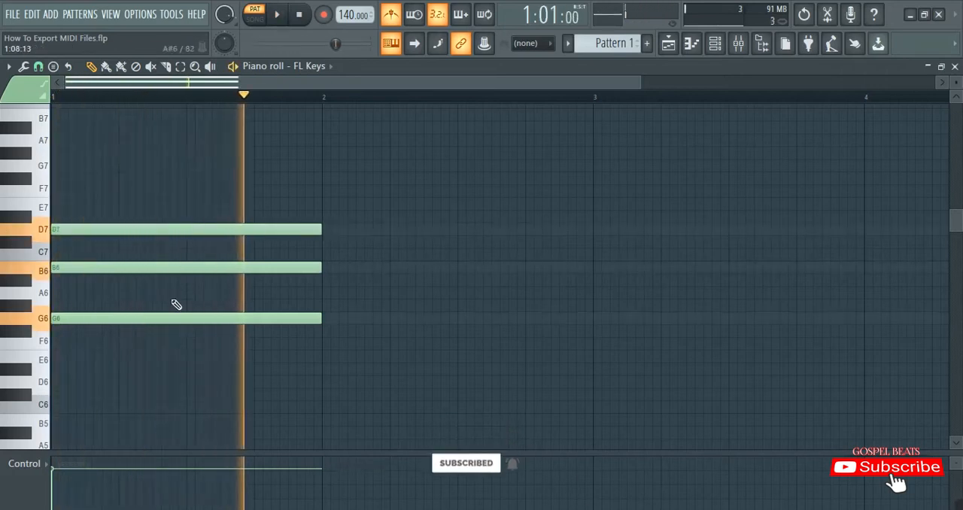
key(space)
Transpose the bar 1 chord down one octave to G5, B5 and D6 and listen to it
scroll(169, 312, down, 4)
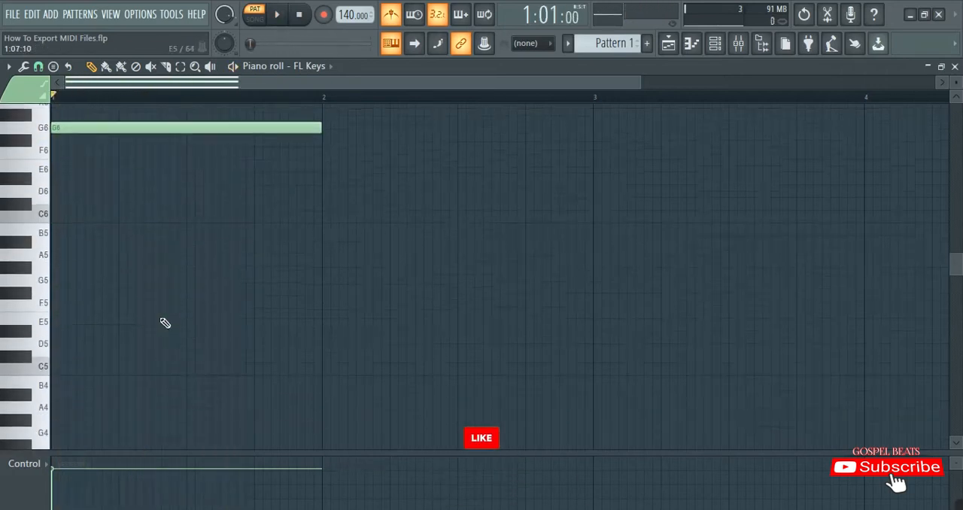
key(ctrl+Down)
scroll(161, 320, up, 3)
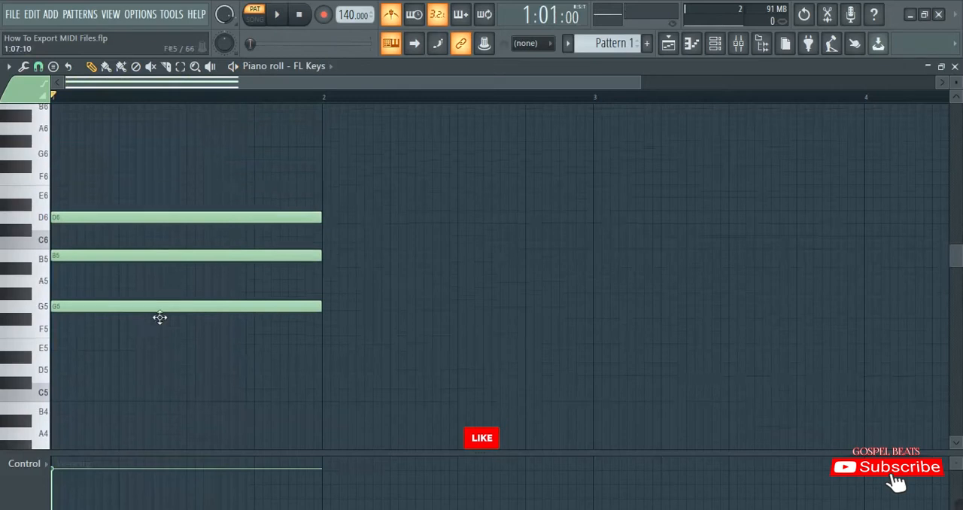
key(space)
key(space)
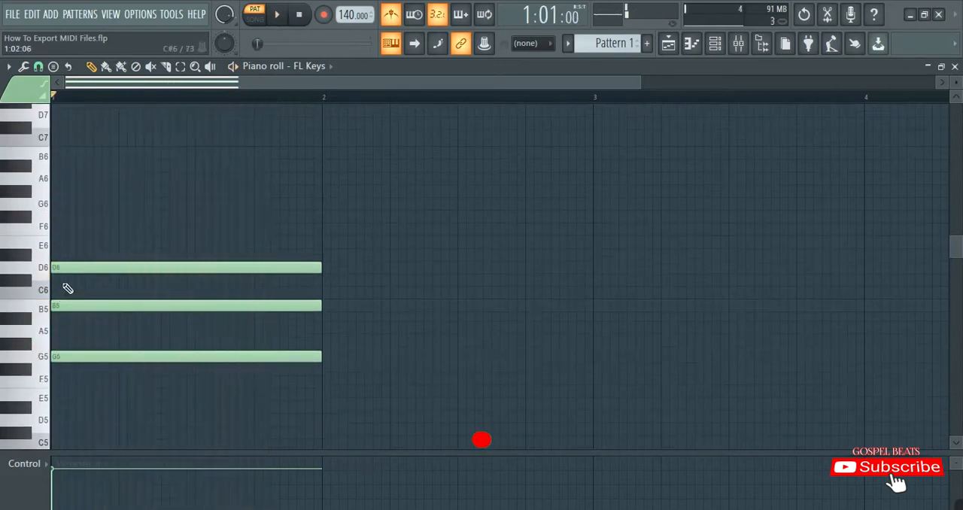
Copy the bar 1 chord to bar 2 as C6, E6, G6 and to bar 3 as D5, F#5, A5
drag(68, 374, 106, 153)
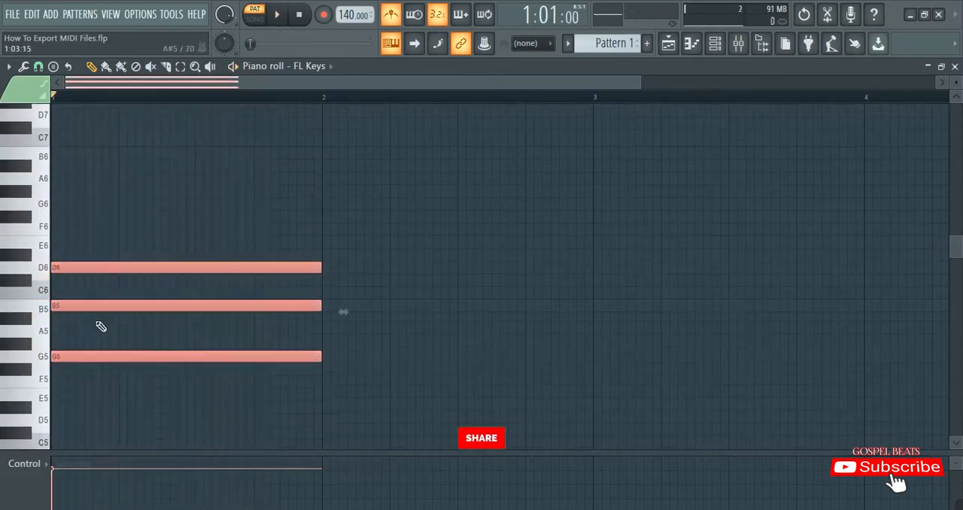
drag(85, 303, 346, 243)
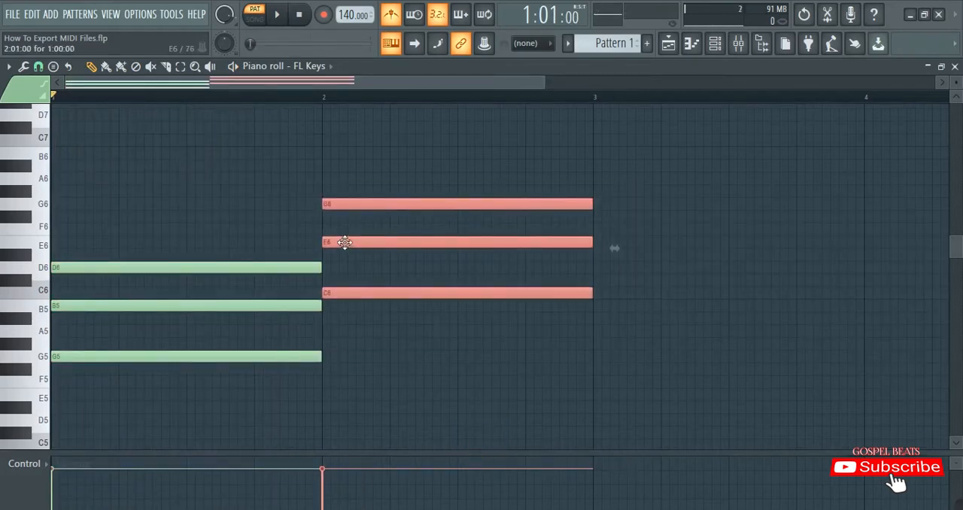
shift+drag(343, 242, 613, 369)
drag(474, 82, 630, 87)
click(457, 263)
Copy the bar 1 chord of G5, B5 and D6 to bar 4 at the same pitches
ctrl+drag(354, 322, 354, 155)
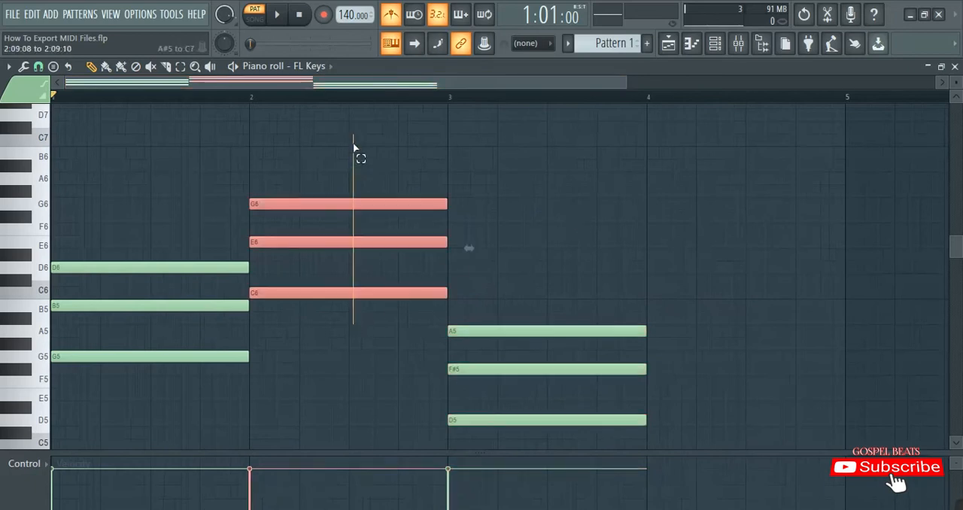
ctrl+drag(155, 404, 155, 172)
shift+drag(92, 265, 683, 260)
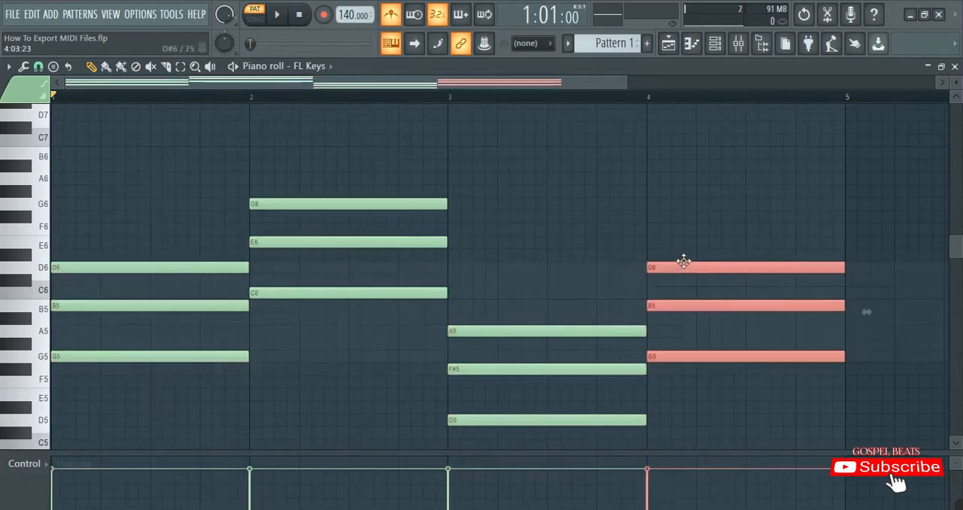
click(593, 219)
Play back the four-bar chord progression and shrink the velocity lane to see more notes
key(space)
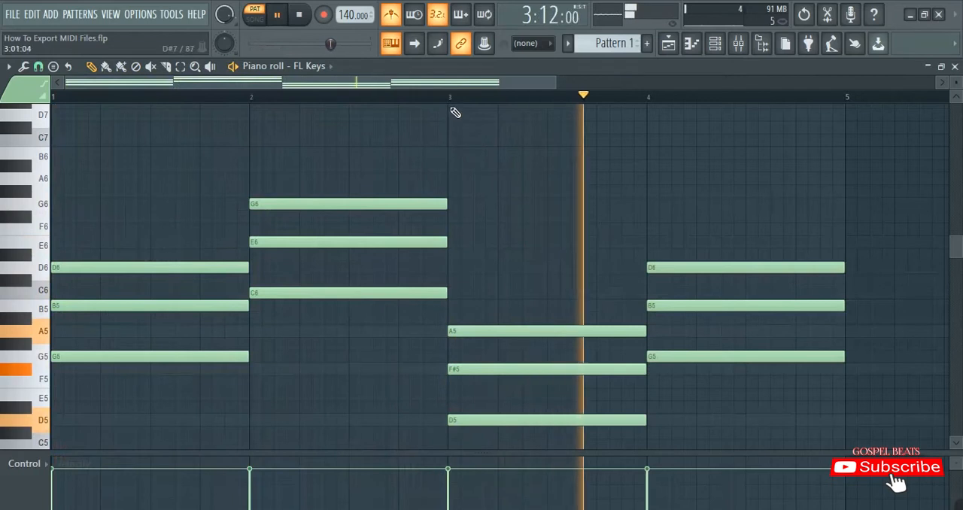
scroll(467, 150, down, 2)
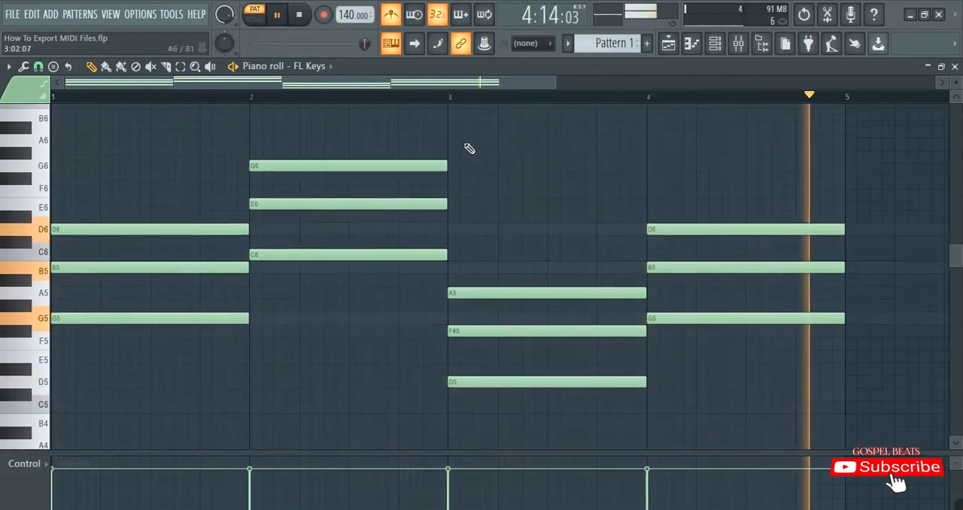
drag(374, 450, 374, 489)
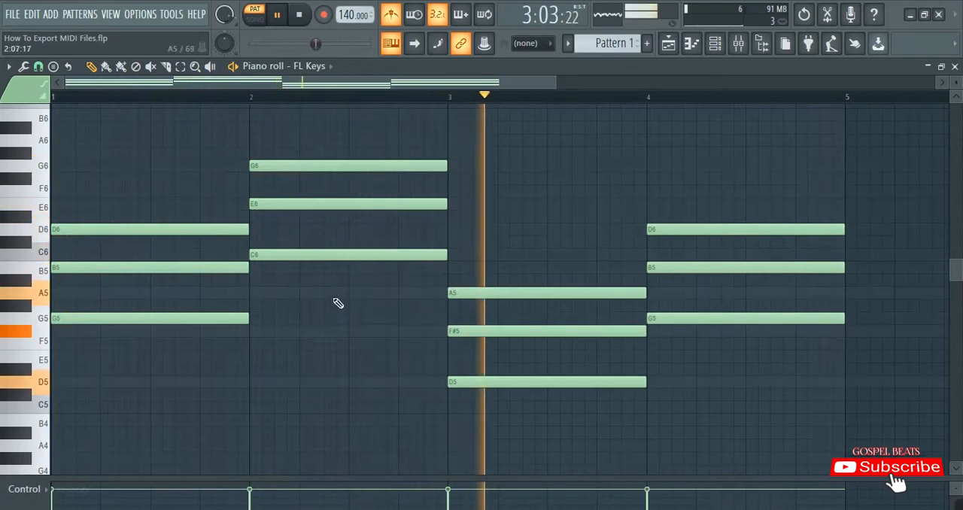
scroll(338, 303, down, 2)
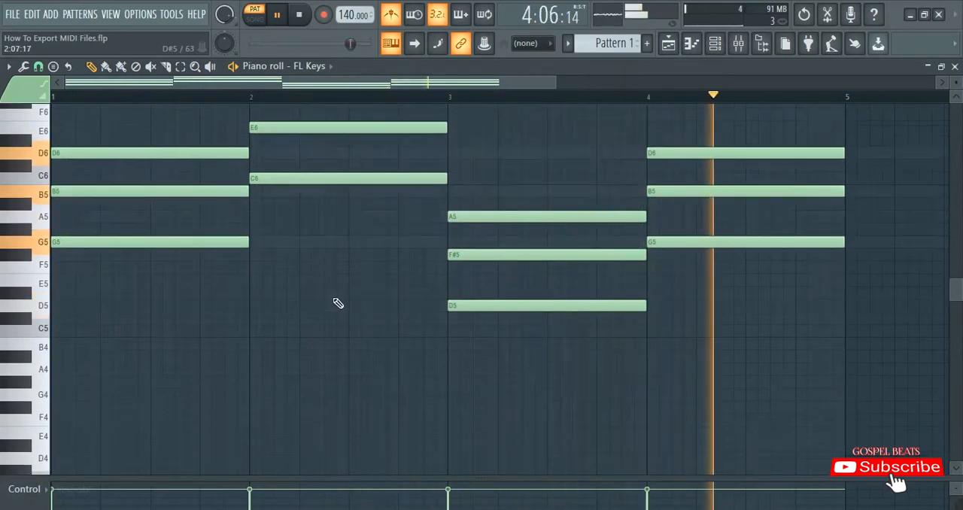
key(space)
Select all the chords in bars 1 to 4 and duplicate them one octave lower, keeping the originals
scroll(338, 303, up, 2)
drag(179, 349, 699, 168)
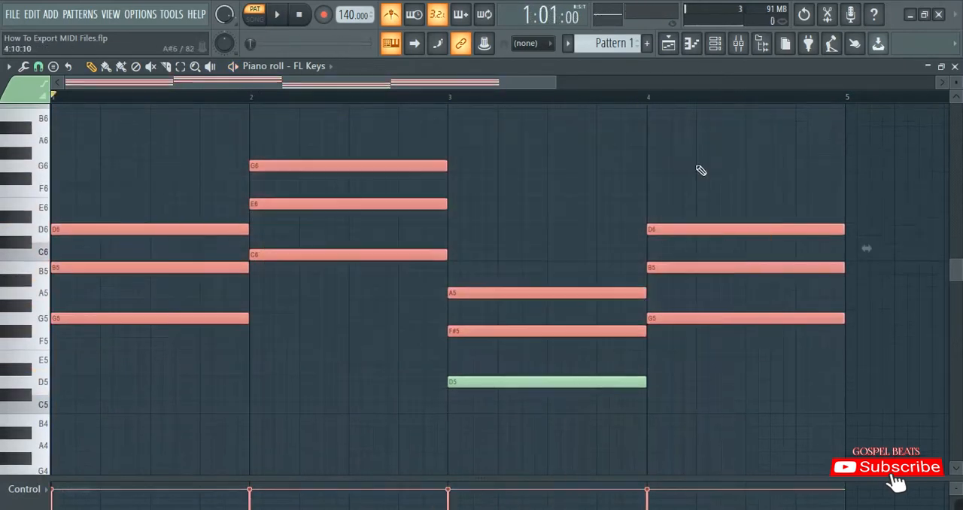
drag(197, 402, 830, 98)
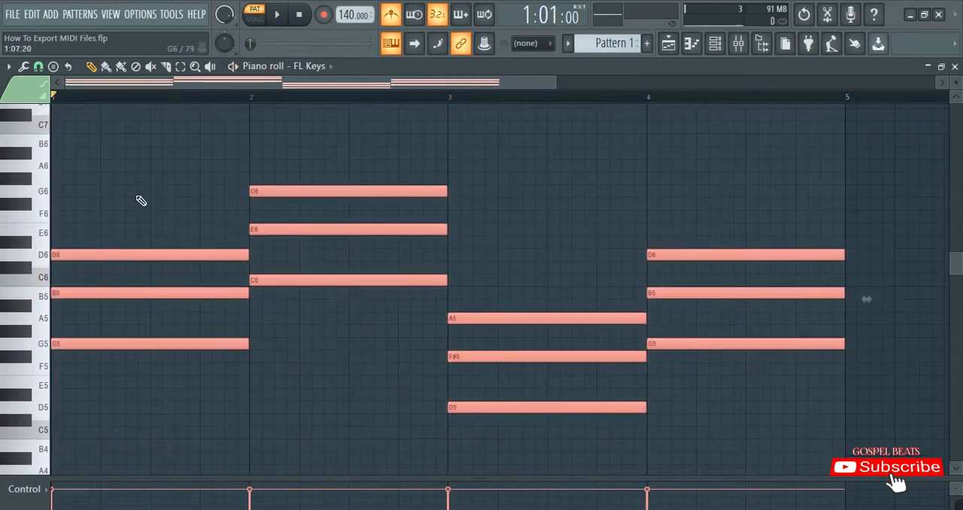
key(ctrl+Down)
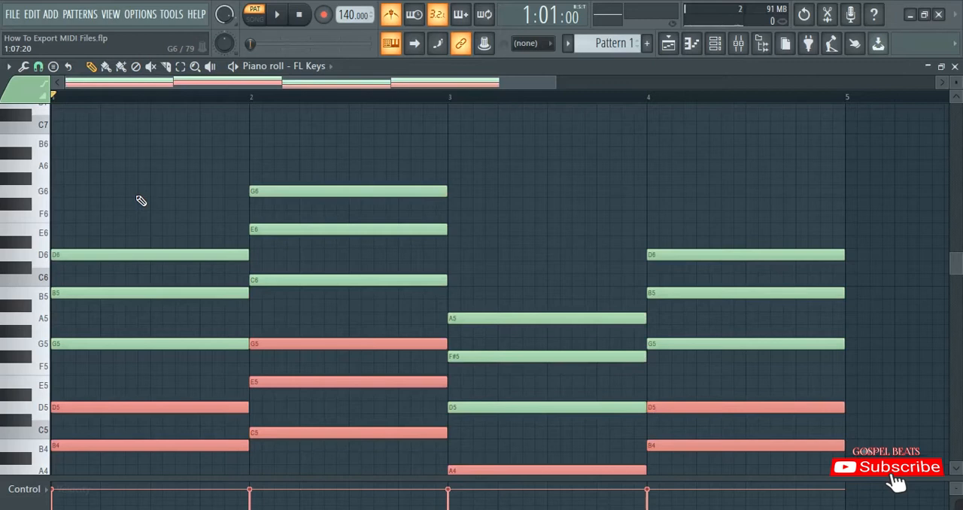
scroll(141, 201, down, 3)
Deselect the notes and play back the layered four-bar progression to check how it sounds
key(space)
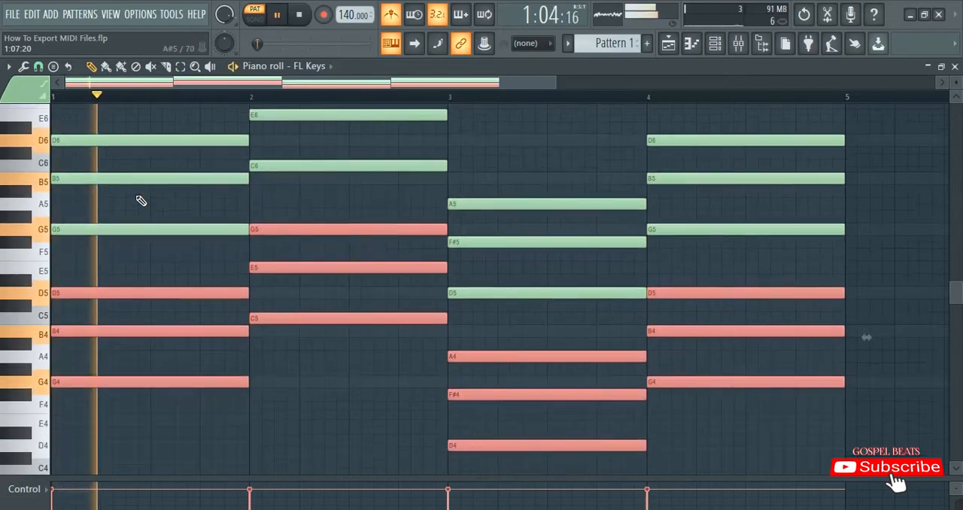
ctrl+click(169, 121)
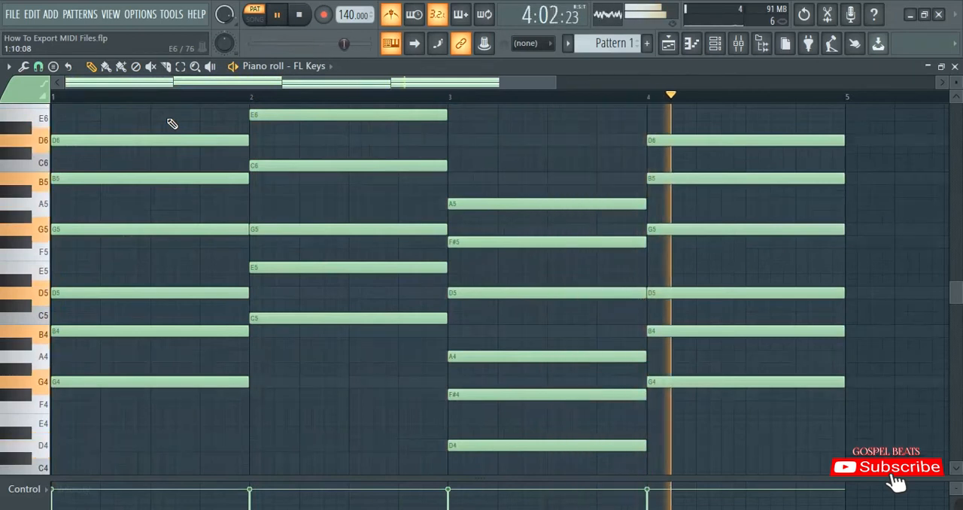
scroll(253, 97, down, 2)
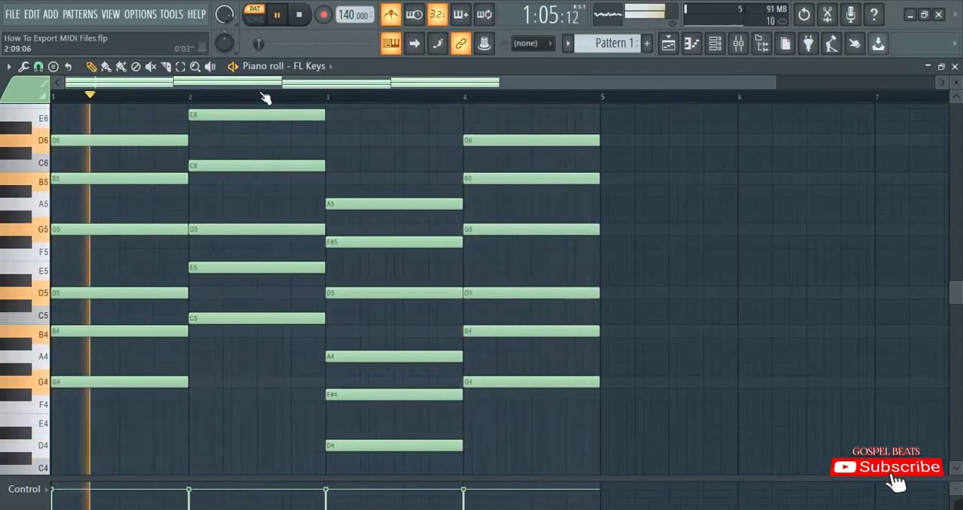
scroll(361, 154, up, 2)
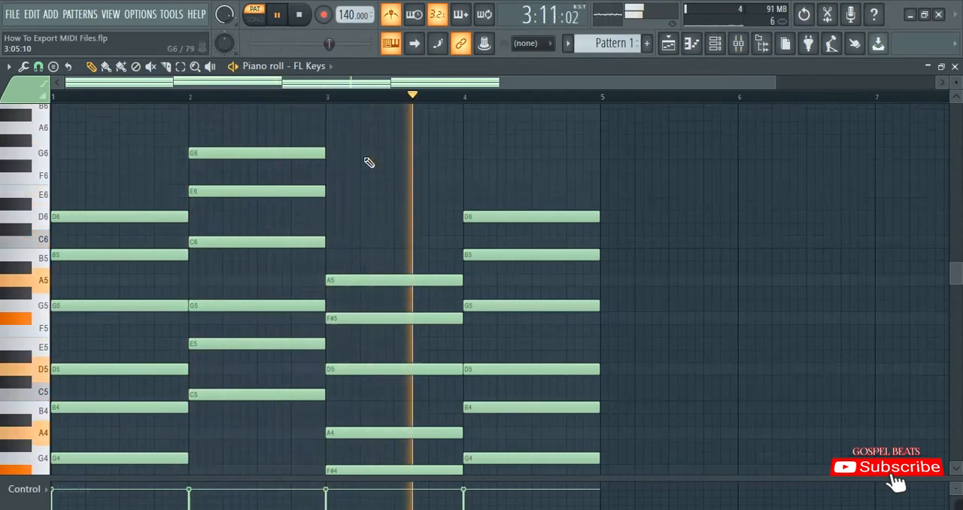
key(space)
Enlarge the velocity lane below the notes to nearly half the piano roll's height
scroll(369, 161, down, 3)
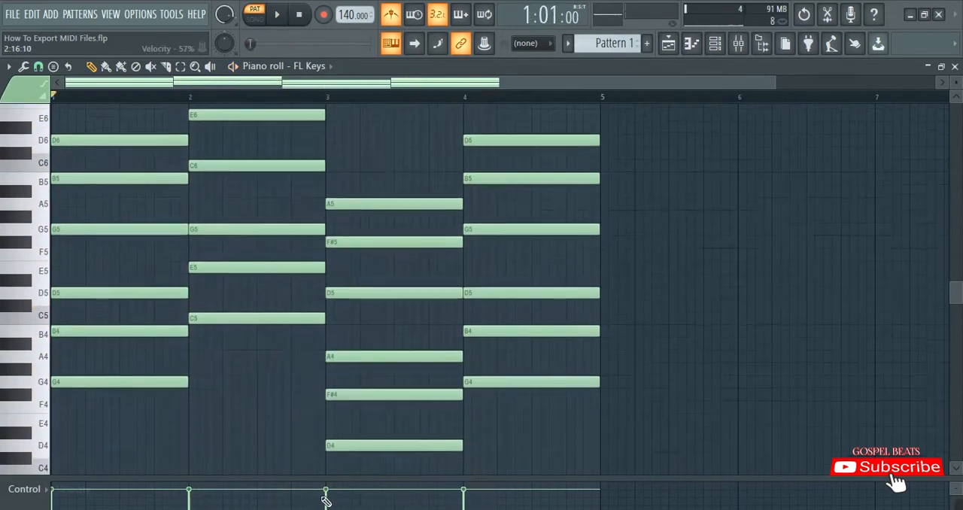
drag(323, 477, 323, 327)
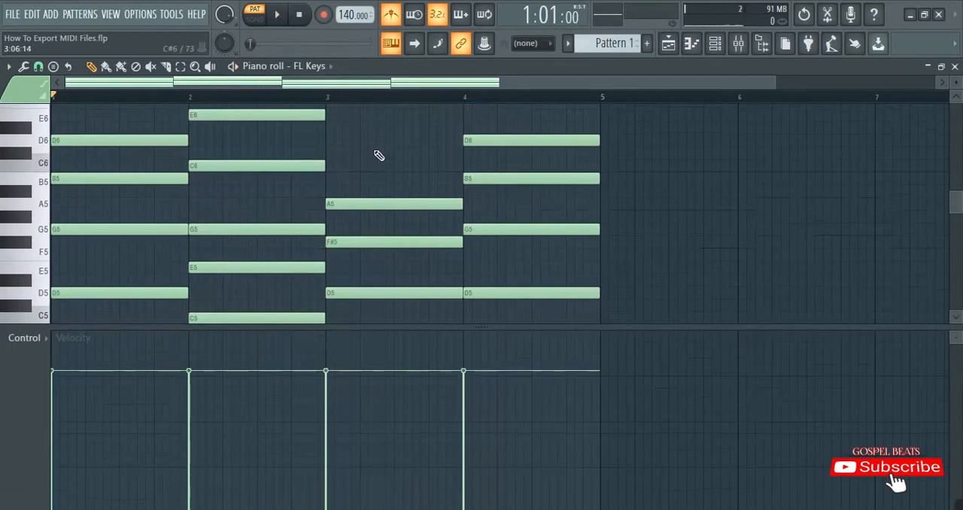
key(alt+r)
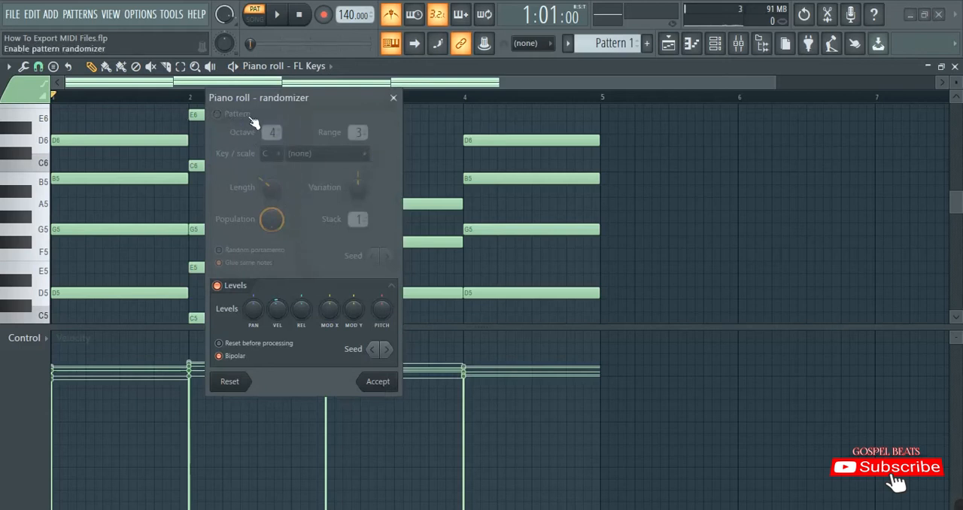
click(218, 115)
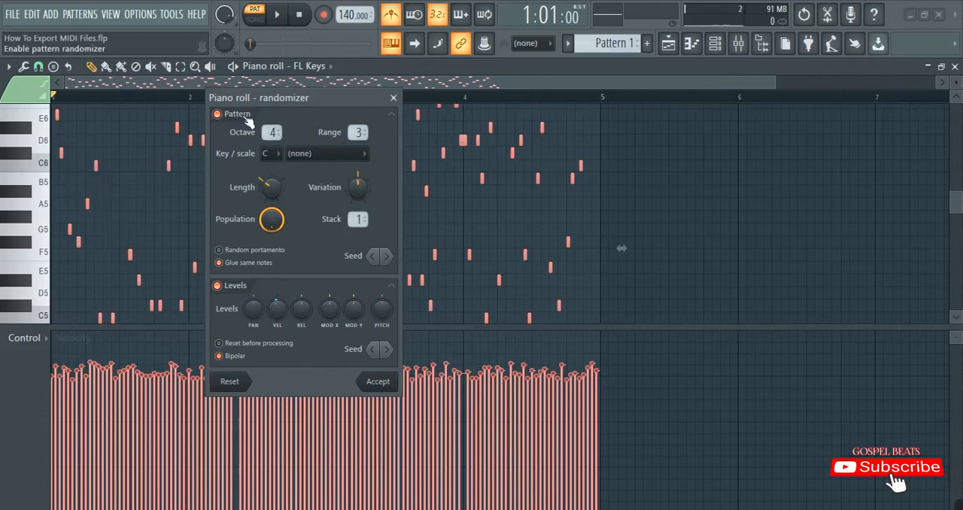
click(218, 114)
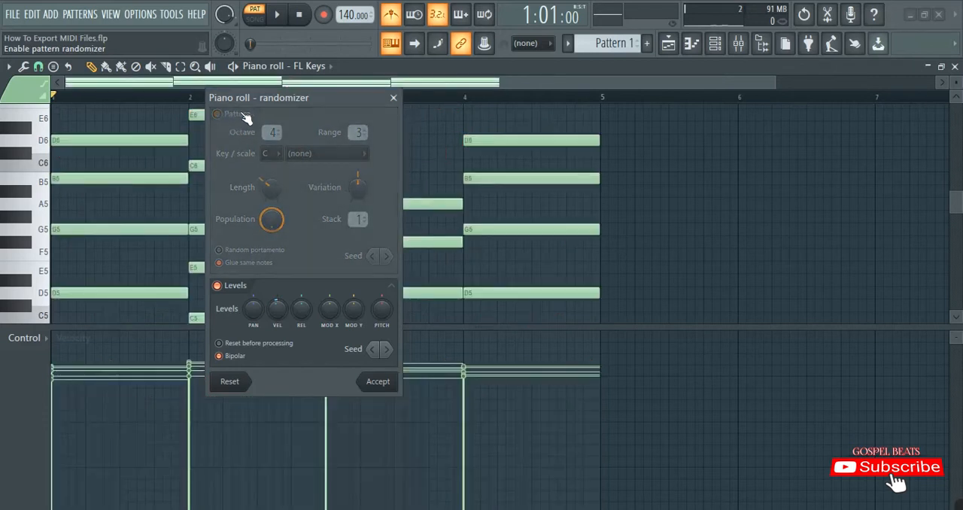
click(218, 114)
click(217, 114)
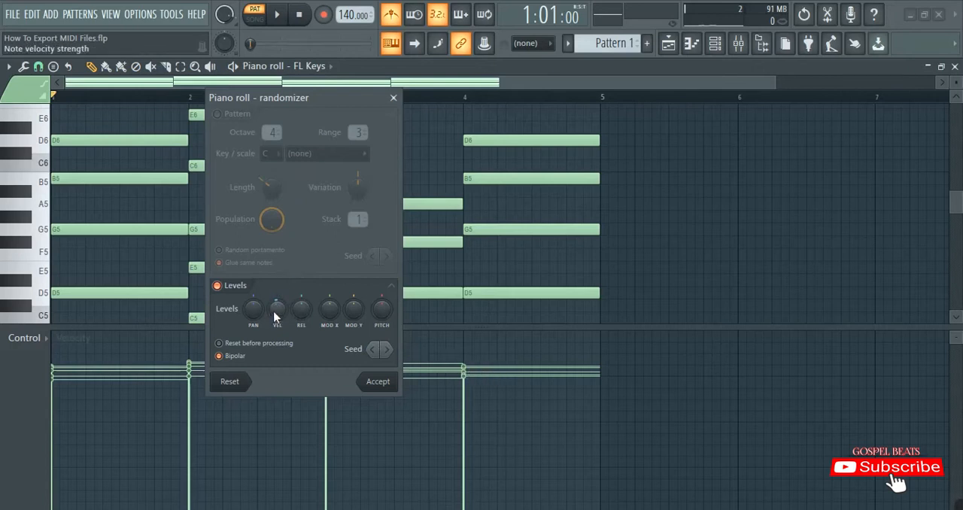
mouse_move(276, 306)
mouse_down()
mouse_move(276, 344)
mouse_move(276, 313)
mouse_up()
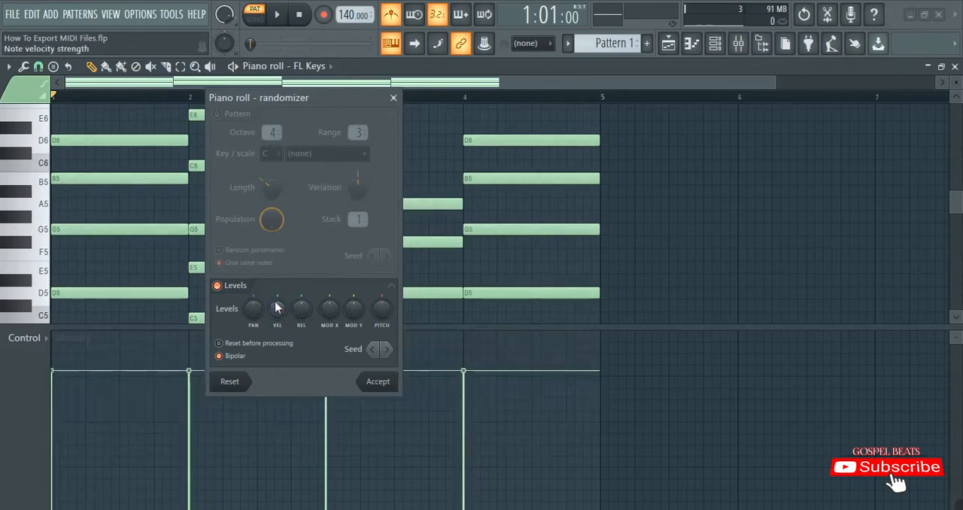
click(393, 99)
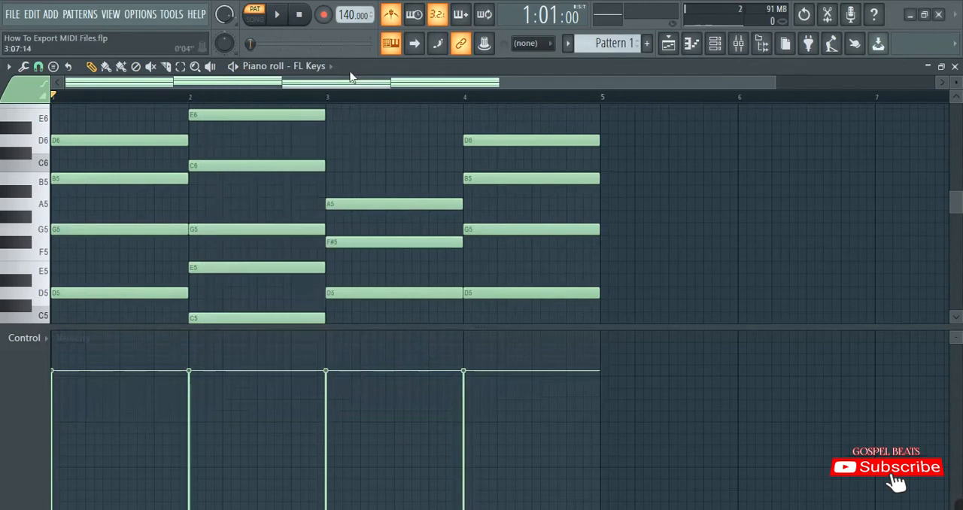
Randomize the note velocities of the four-bar progression during playback, with the randomizer's velocity level at -9%, and accept the result
click(278, 16)
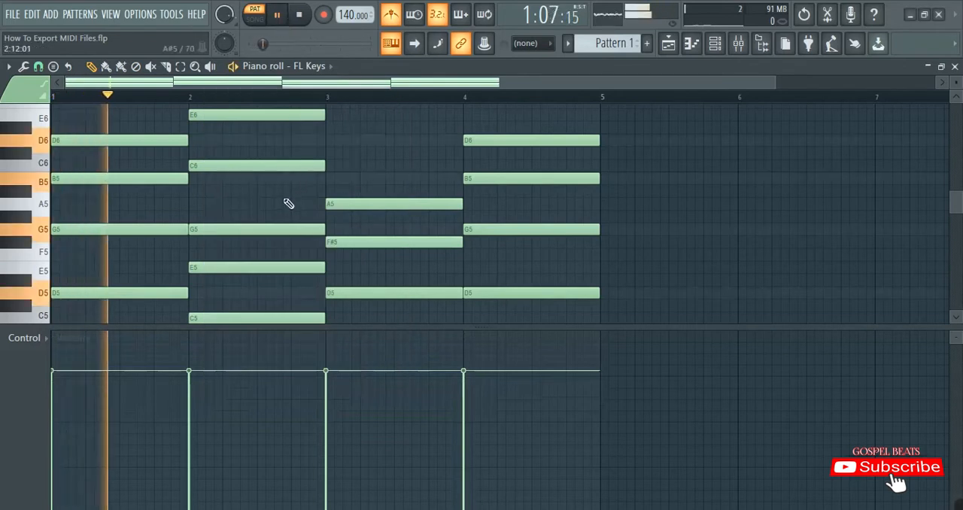
key(alt+r)
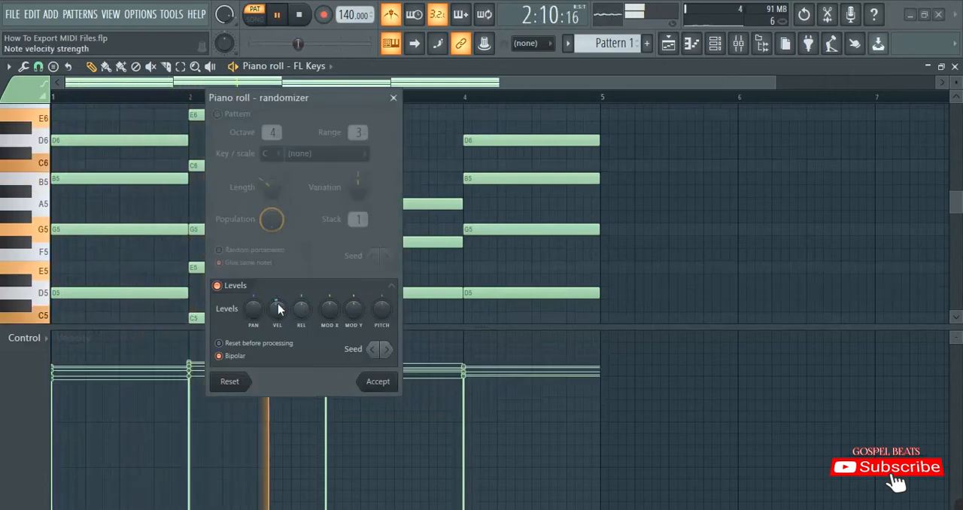
drag(279, 303, 279, 310)
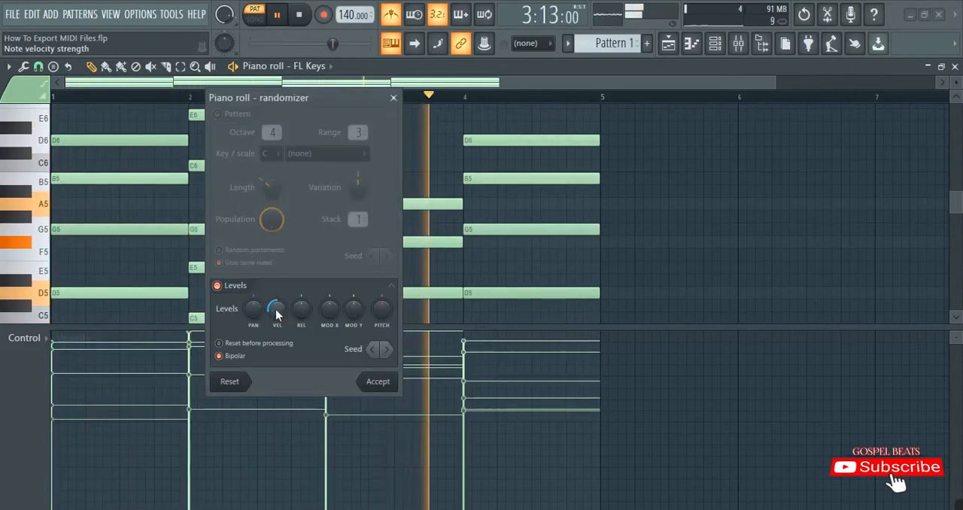
drag(276, 313, 275, 300)
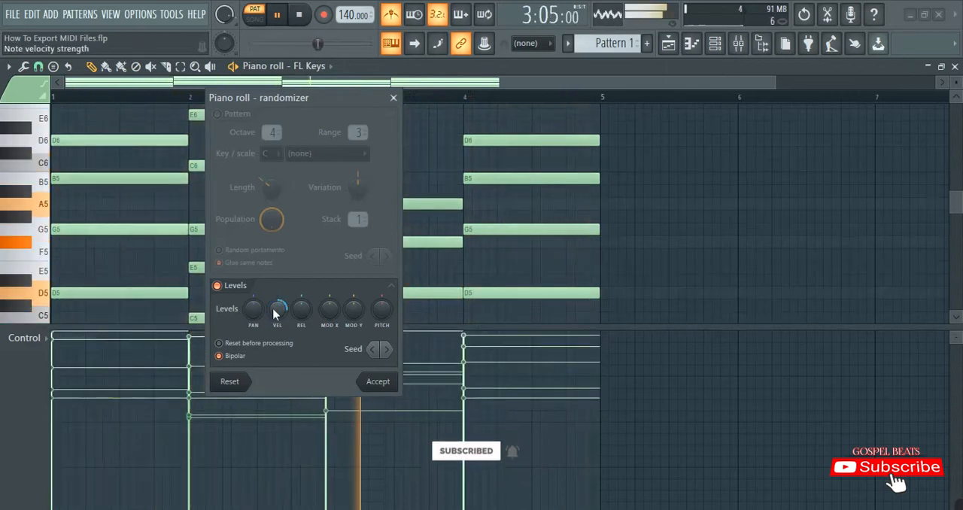
drag(275, 315, 275, 321)
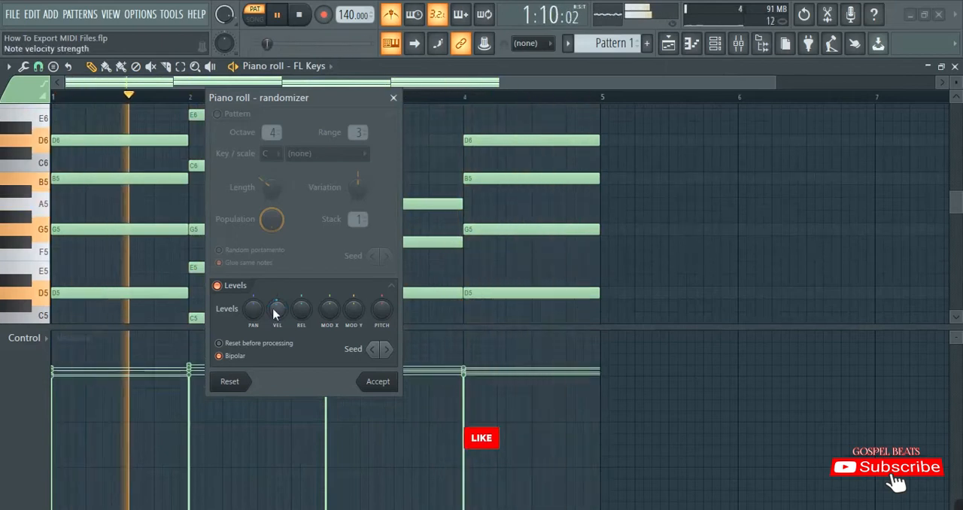
drag(274, 307, 274, 309)
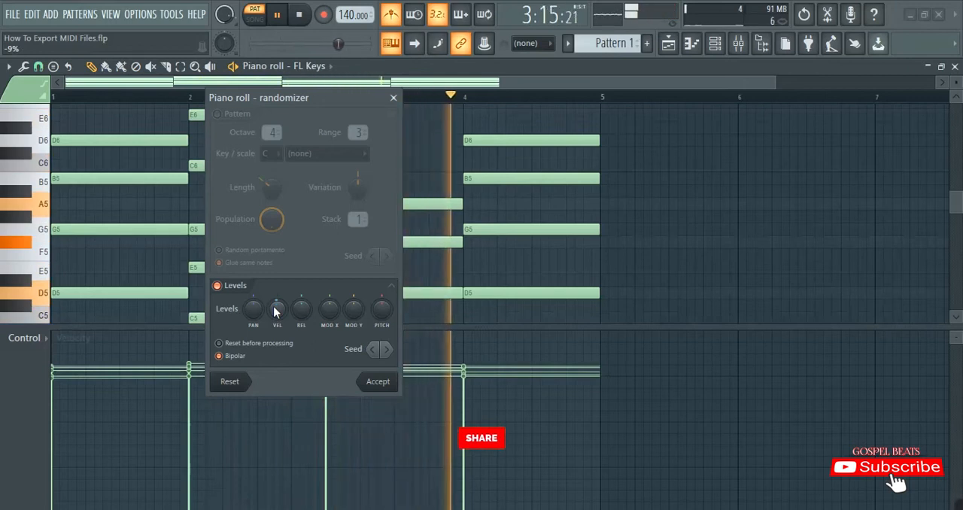
click(383, 383)
key(space)
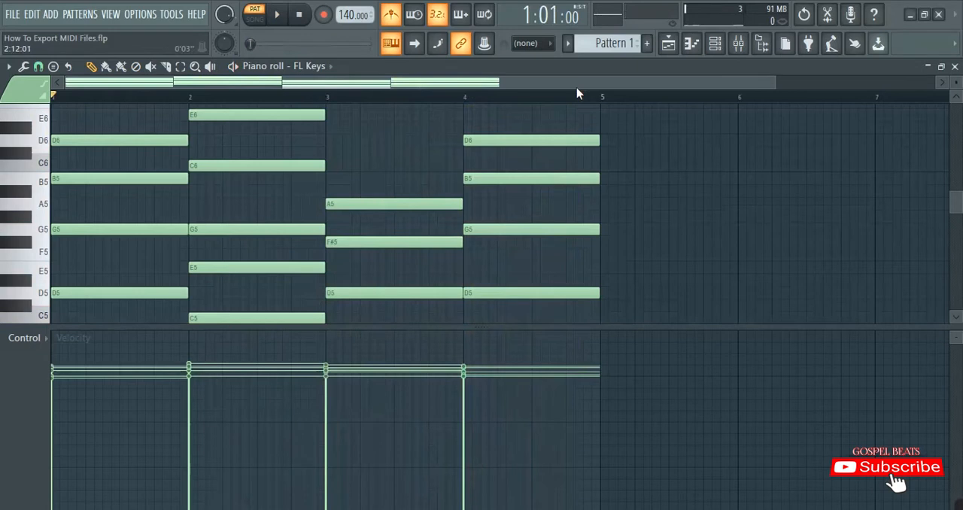
key(alt+r)
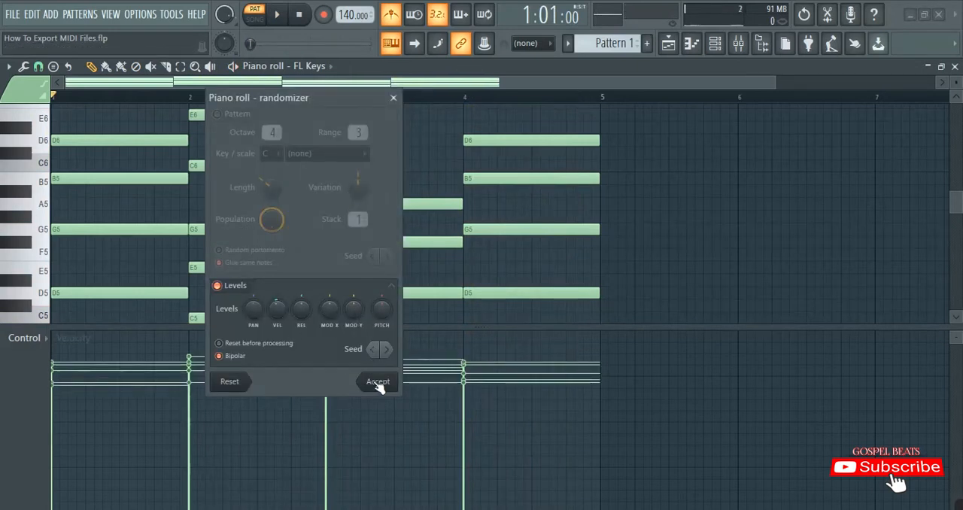
click(393, 99)
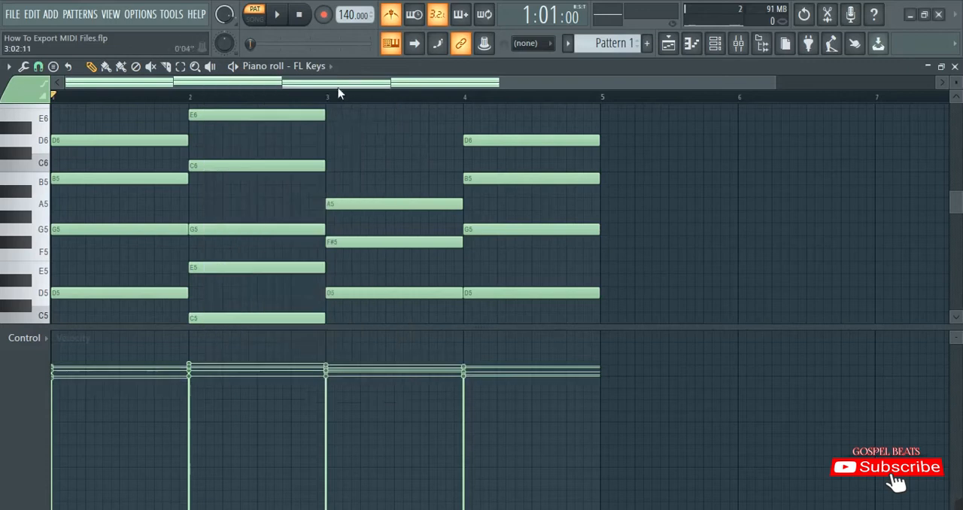
Play back the progression with its varied velocities and shrink the velocity lane to show more of the notes
key(space)
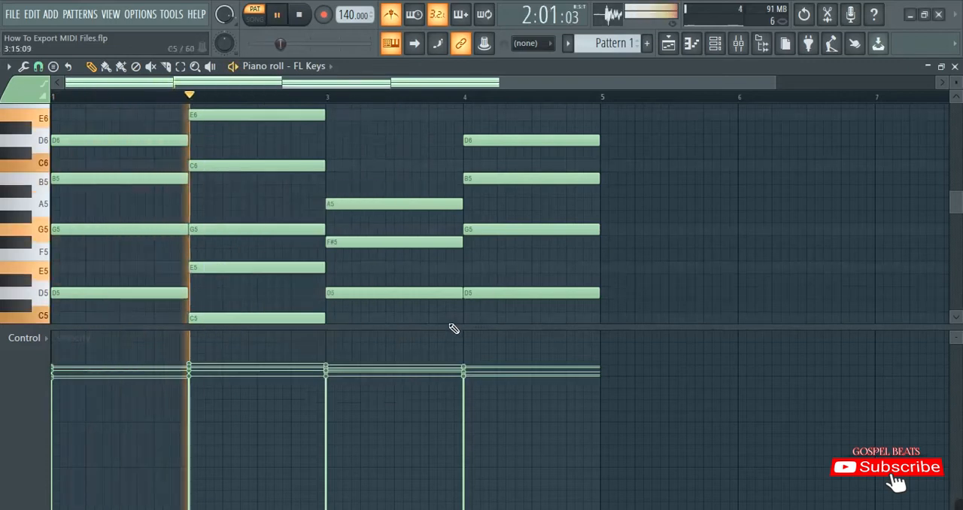
drag(444, 327, 441, 440)
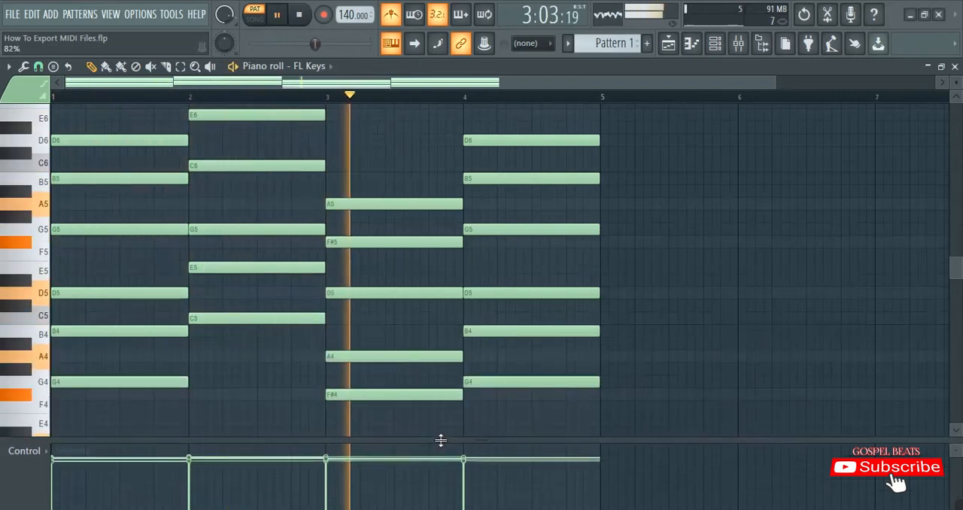
scroll(383, 167, up, 3)
key(space)
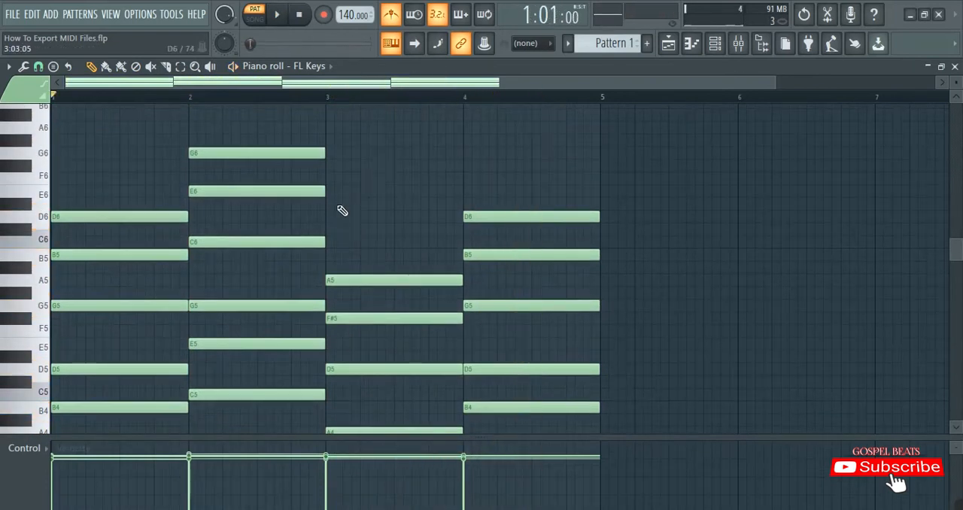
scroll(361, 174, down, 3)
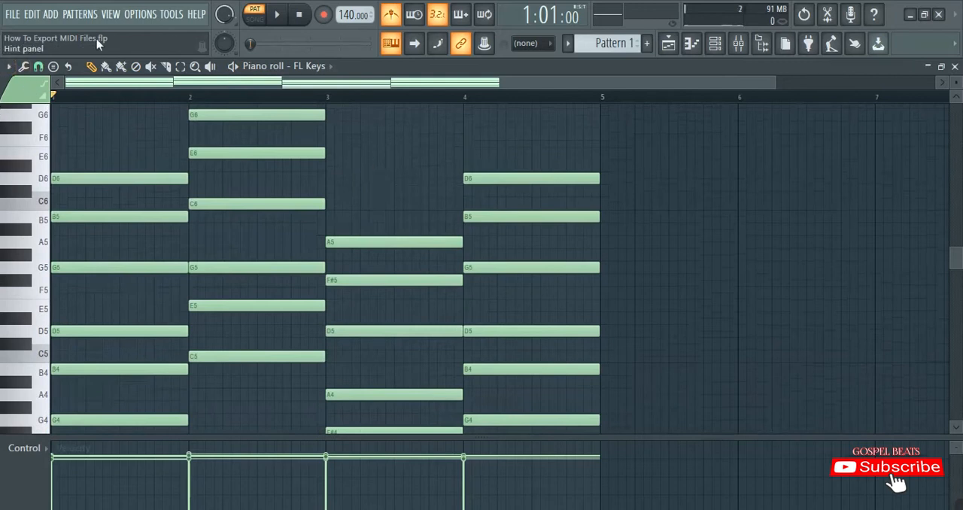
Export the piano roll as a MIDI file named MIDI_File_1_G-MAJOR_140bpm in the Tutorial MIDI Files folder, replacing the existing file
click(10, 67)
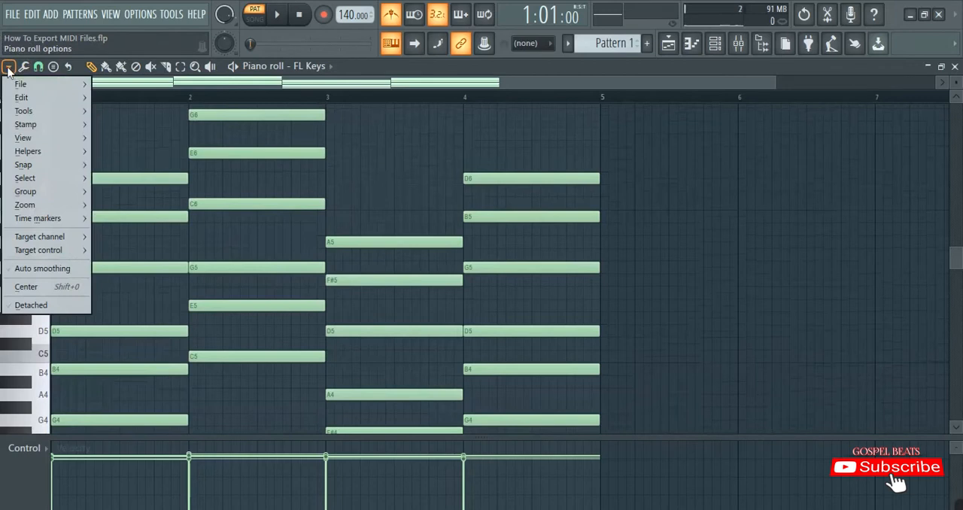
mouse_move(37, 80)
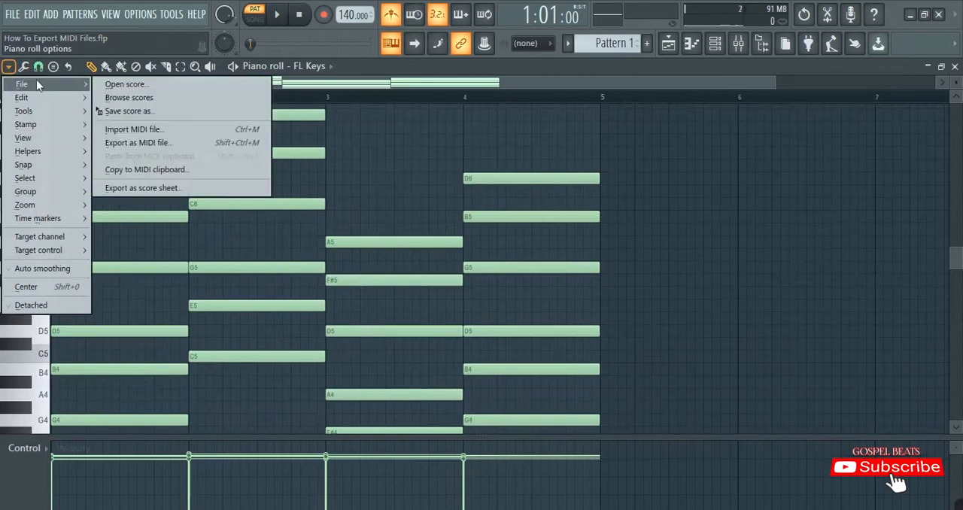
click(158, 145)
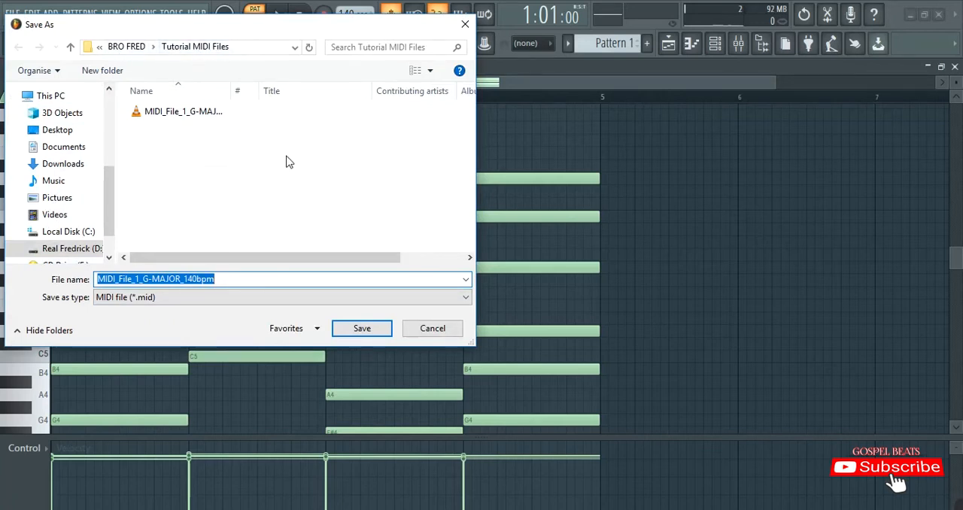
click(185, 111)
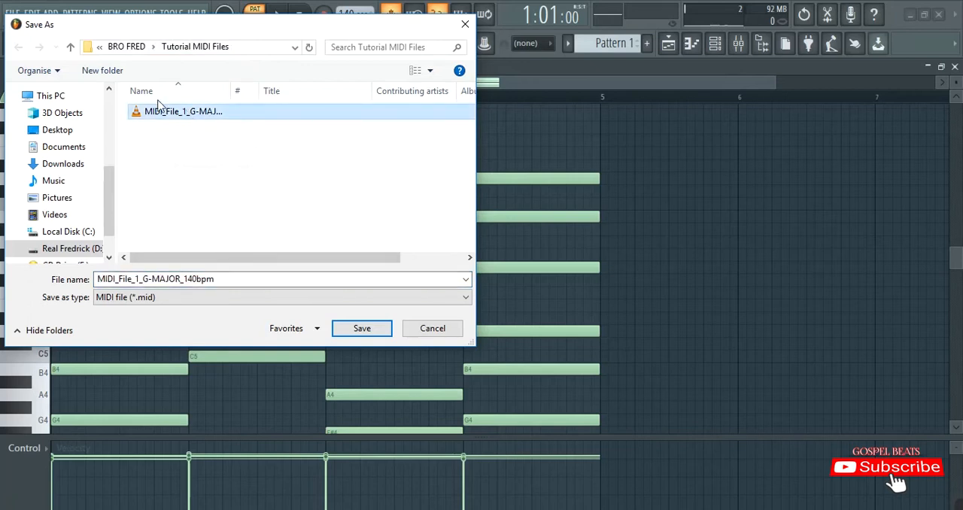
click(107, 279)
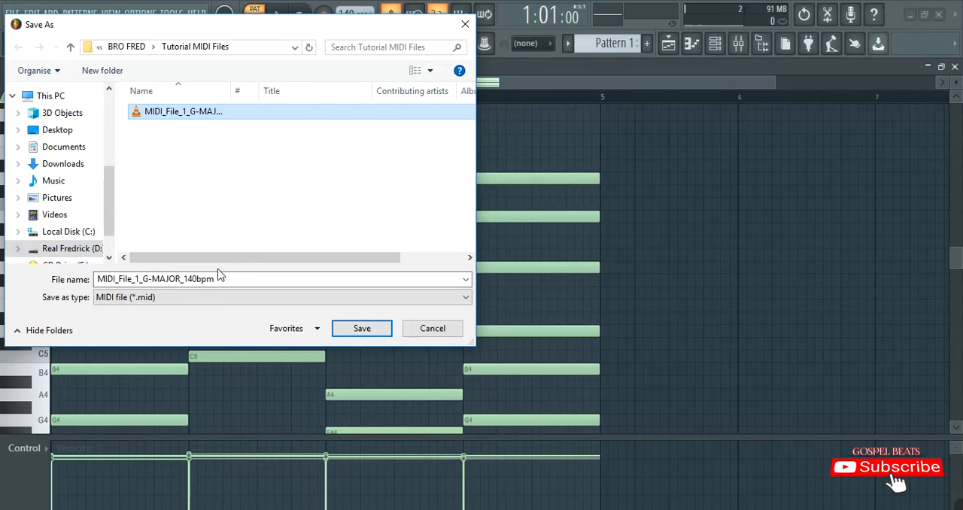
double_click(158, 280)
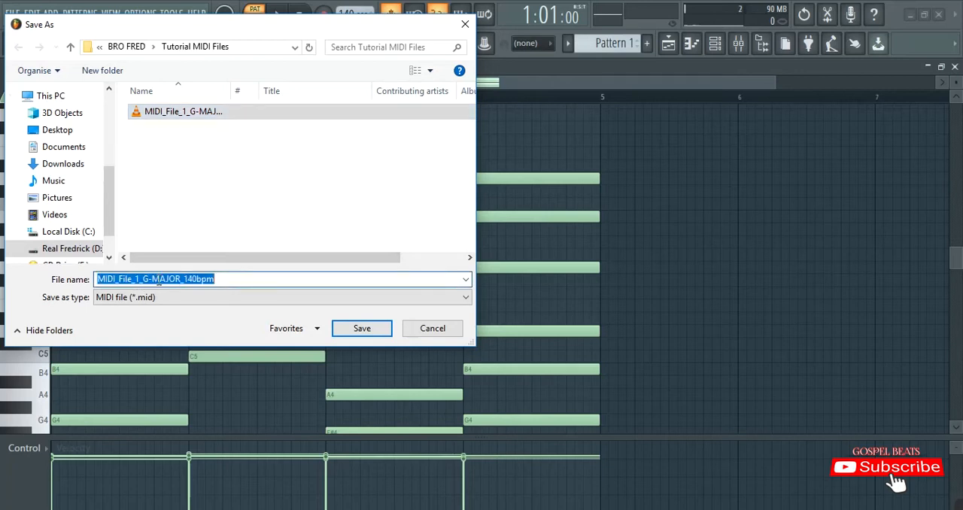
click(181, 279)
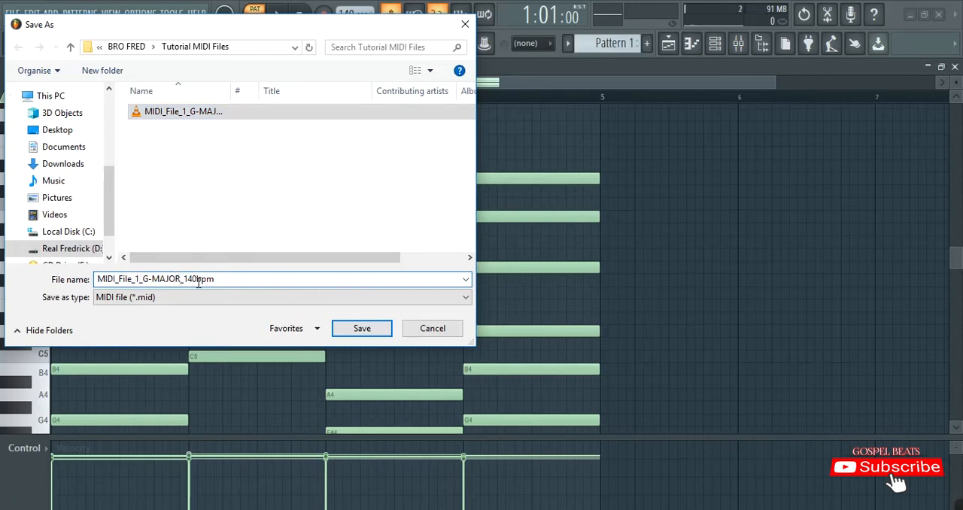
drag(185, 279, 217, 279)
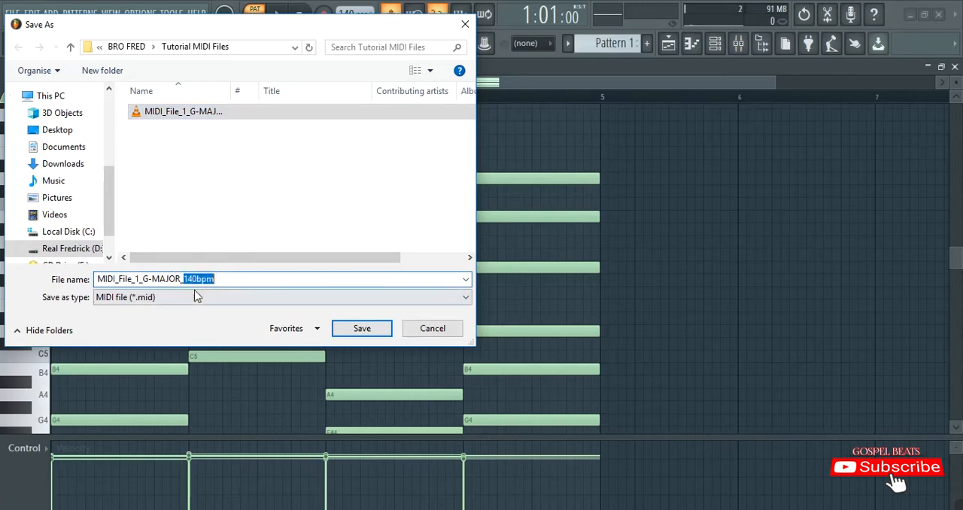
click(222, 279)
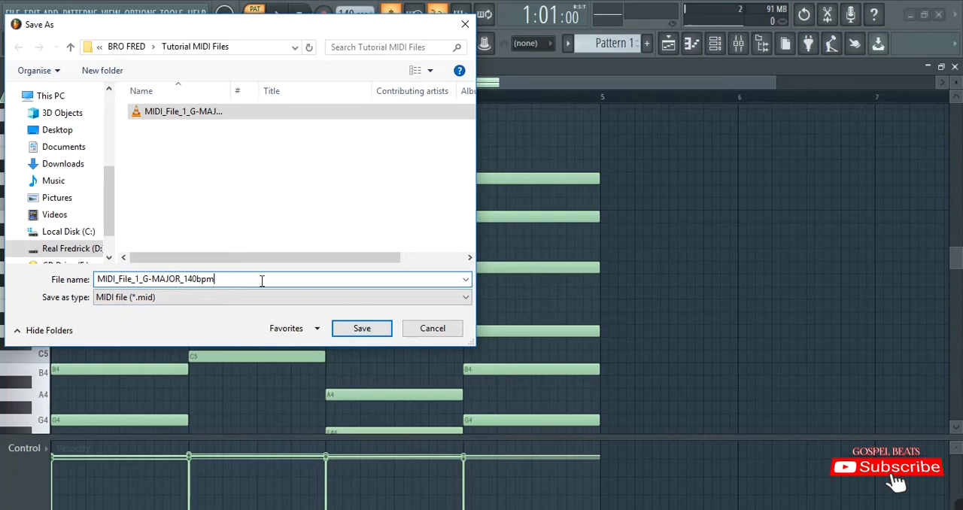
click(371, 331)
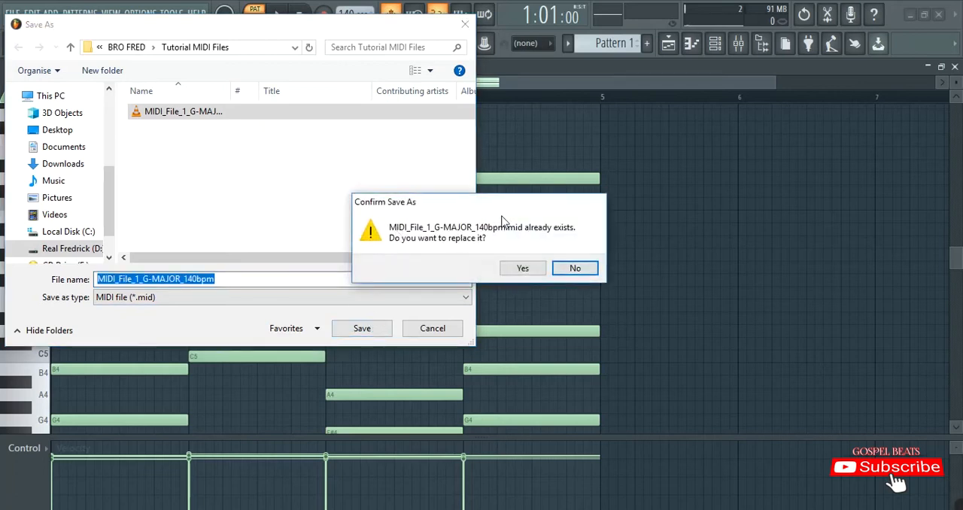
click(521, 271)
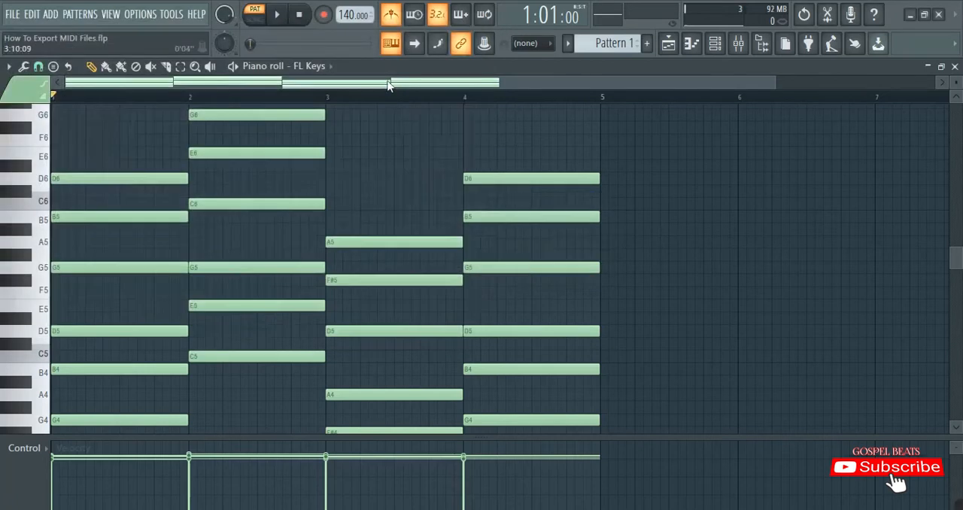
Cut all the chord notes out of the FL Keys piano roll to leave it empty
scroll(404, 185, down, 3)
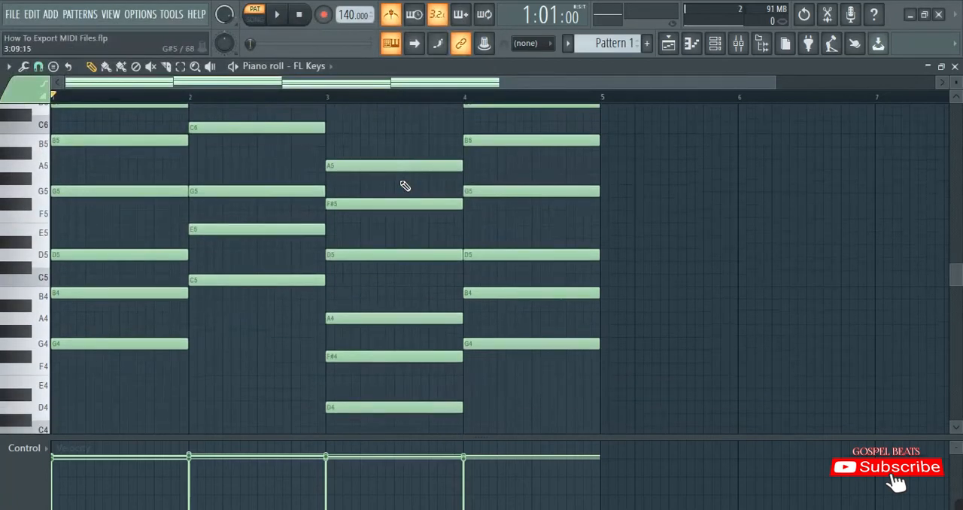
scroll(405, 185, up, 3)
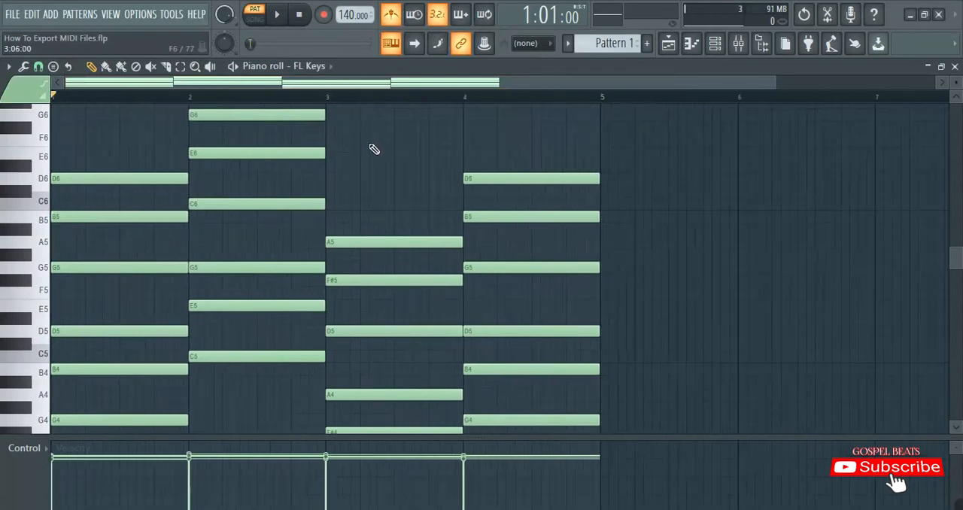
key(ctrl+x)
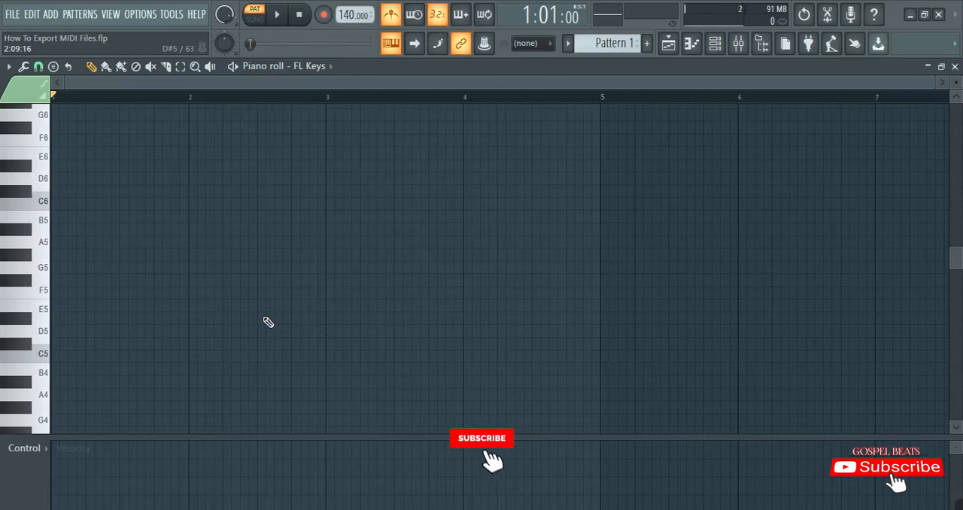
Draw a one-bar chord of E5, G5 and B5 in bar 1 and play it back
click(80, 306)
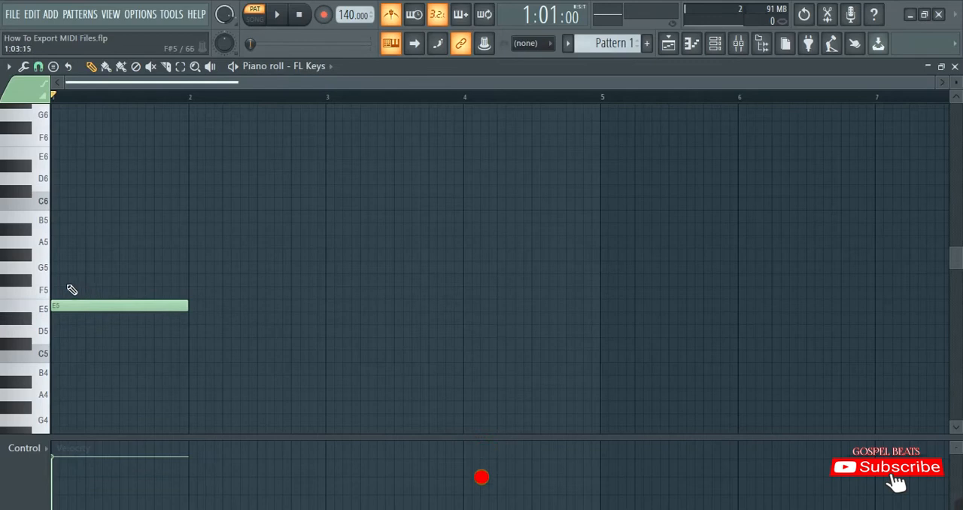
click(60, 267)
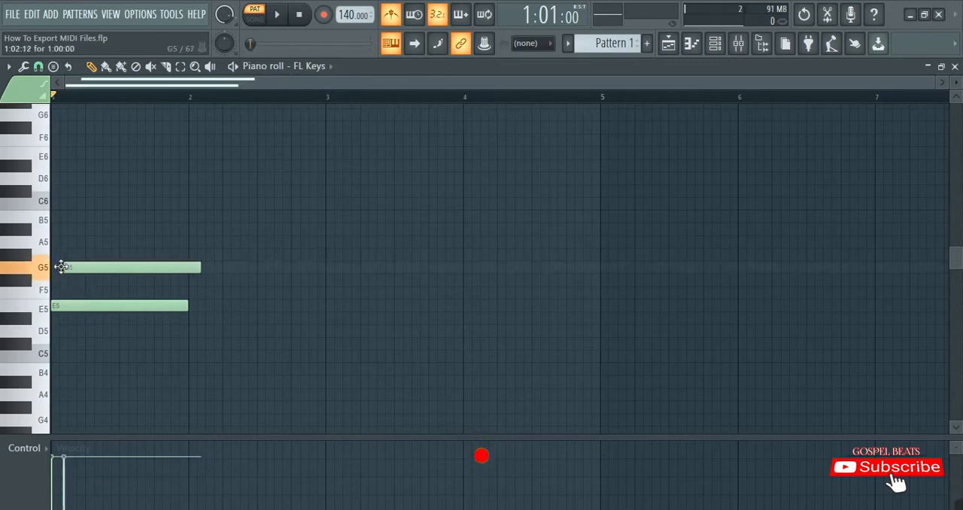
click(62, 218)
key(space)
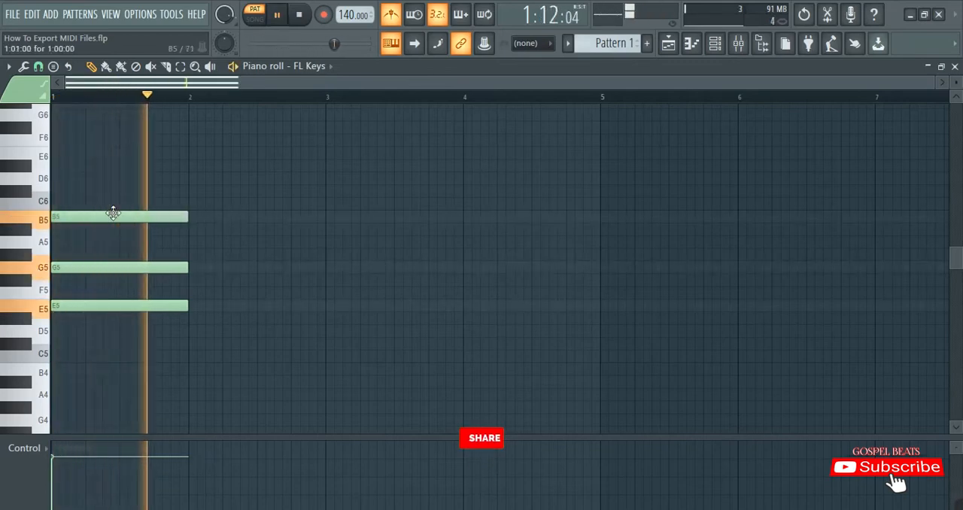
key(space)
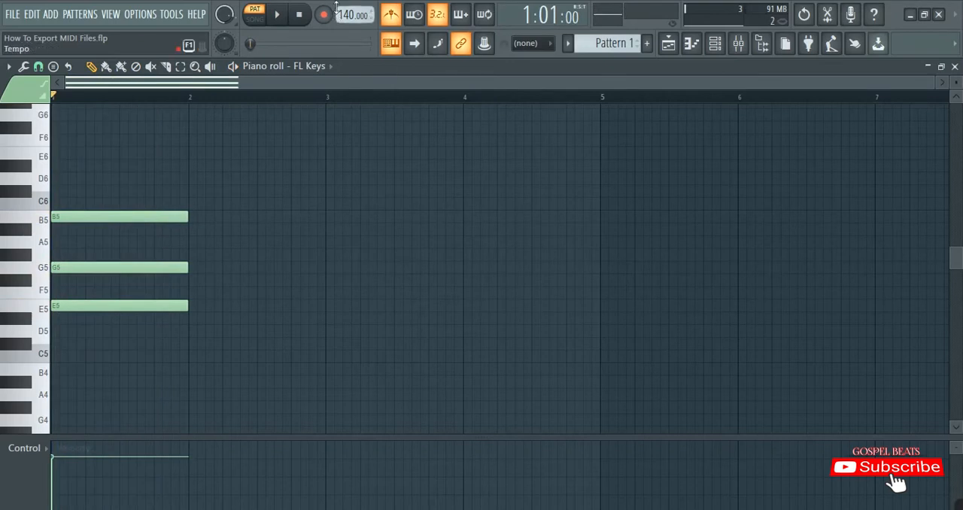
Set the project tempo to 128 BPM and play the bar 1 chord at that speed
scroll(342, 14, down, 4)
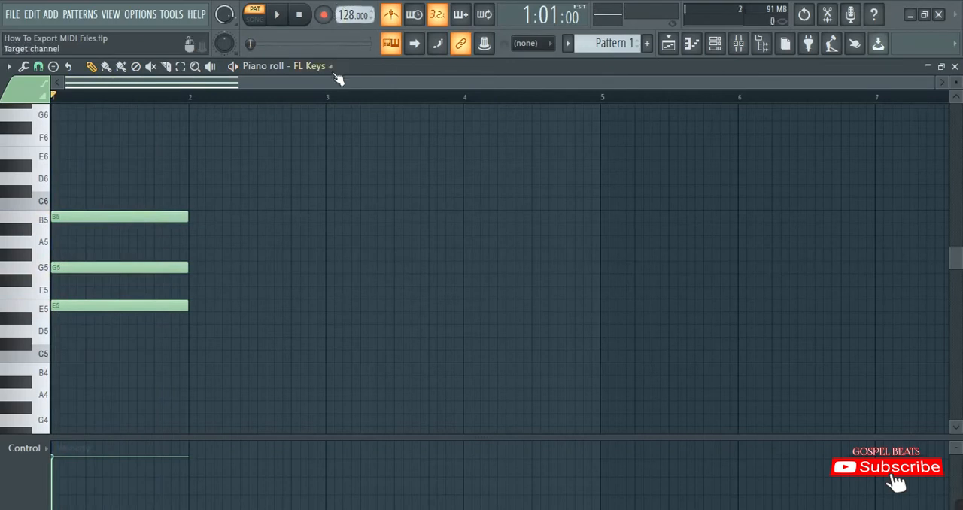
key(space)
key(space)
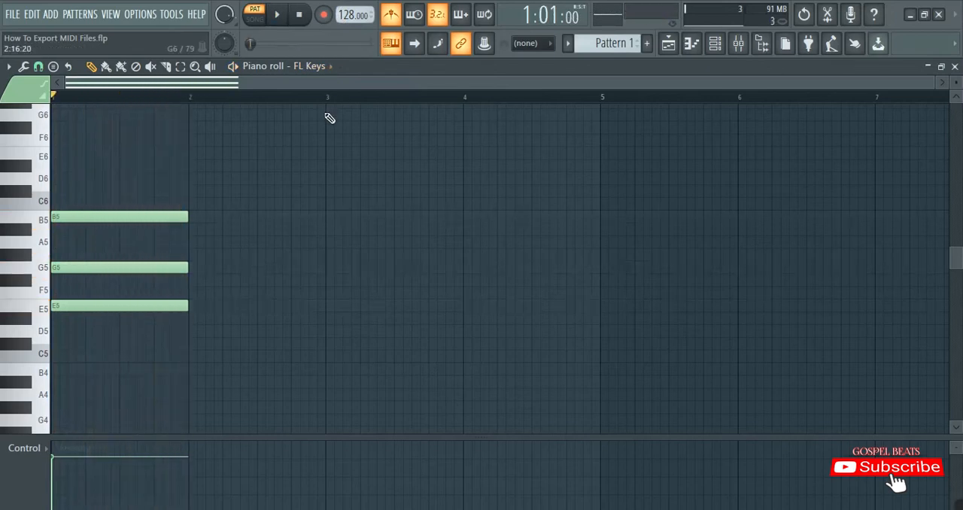
key(space)
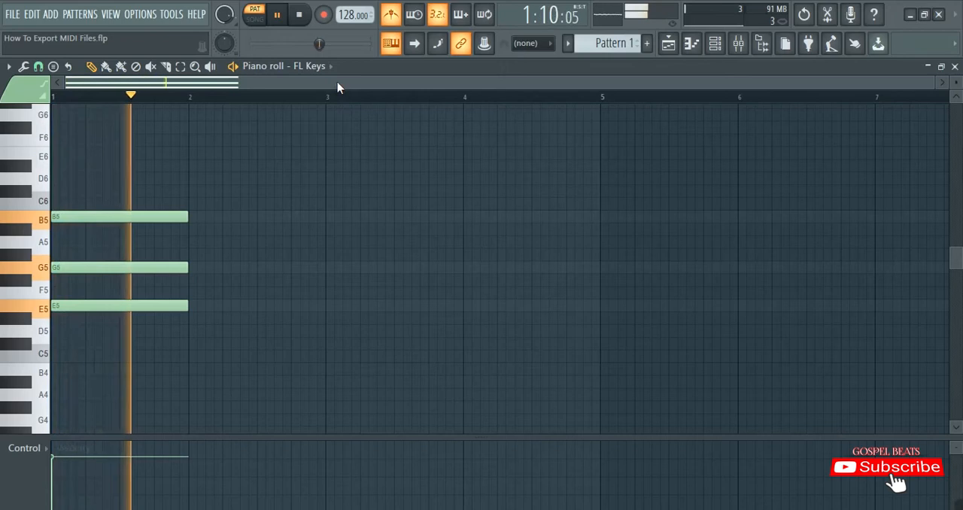
key(space)
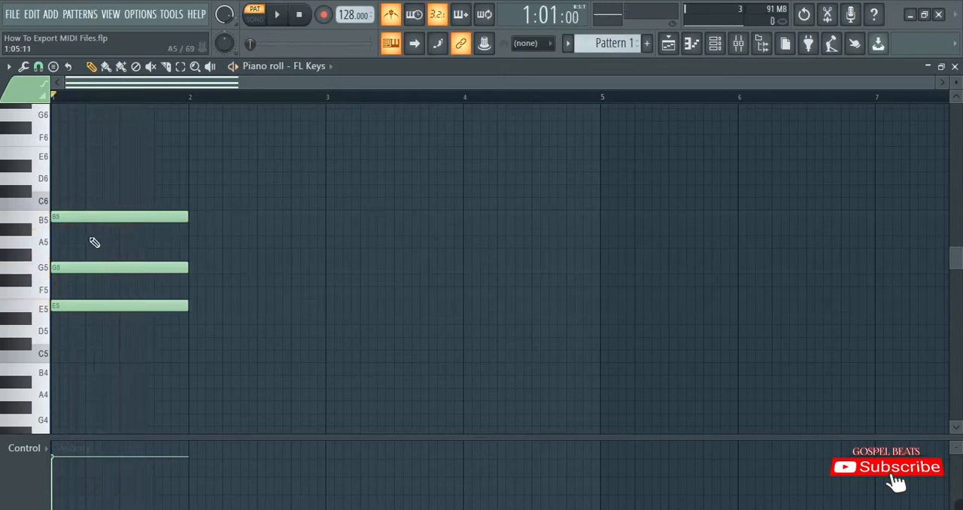
Copy the first chord into bar 2 starting on C5, raise its middle note to E5, and play back both chords
drag(84, 325, 90, 163)
drag(76, 309, 203, 361)
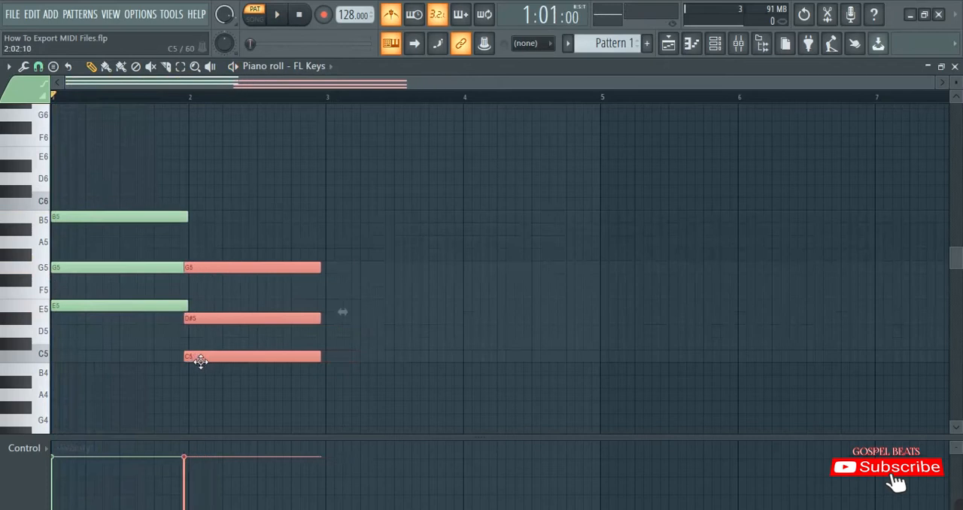
click(201, 343)
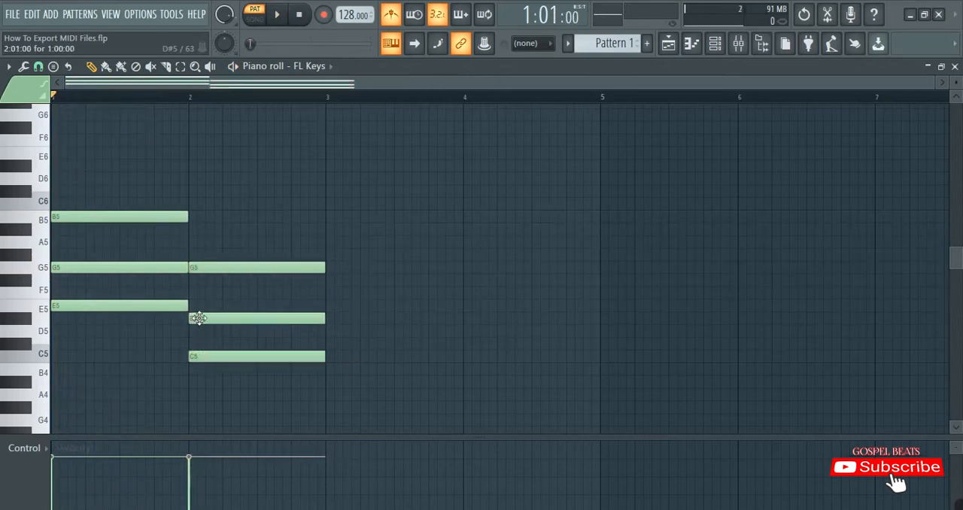
click(206, 316)
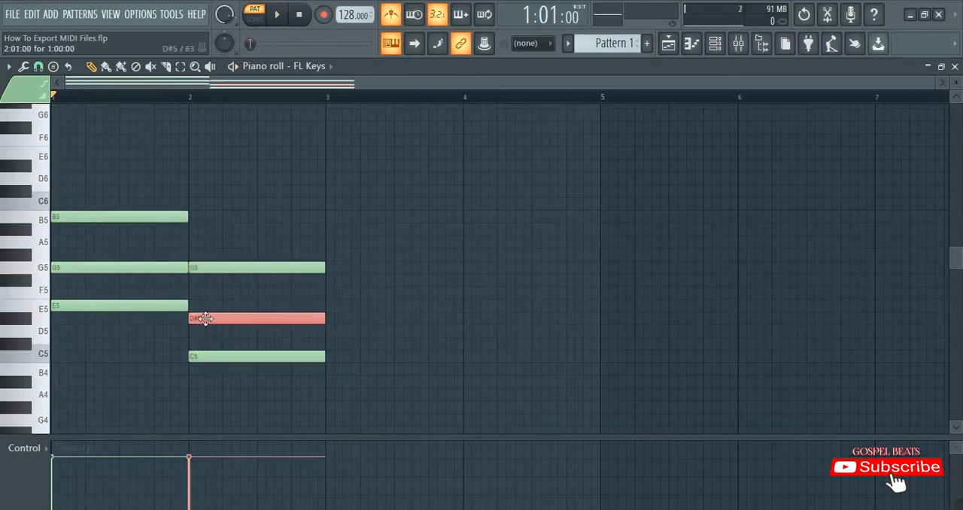
drag(205, 318, 209, 304)
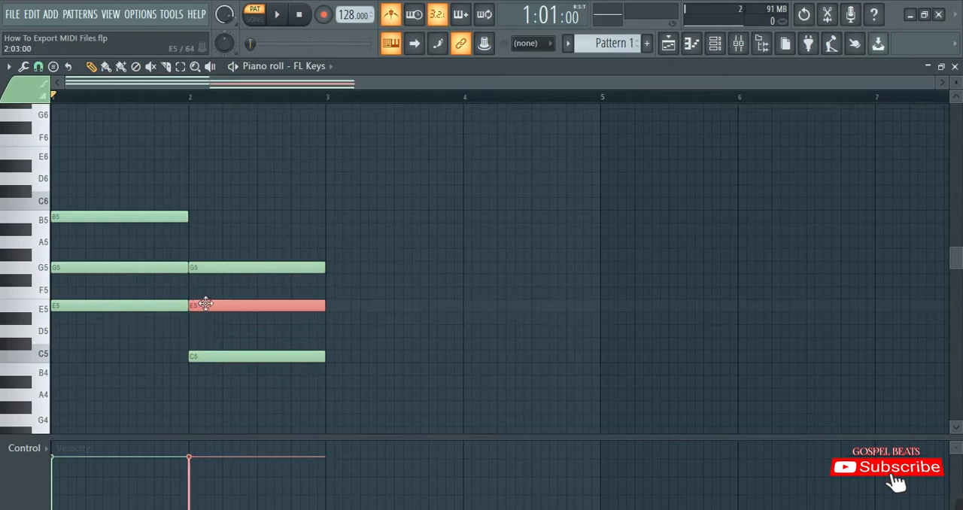
click(221, 206)
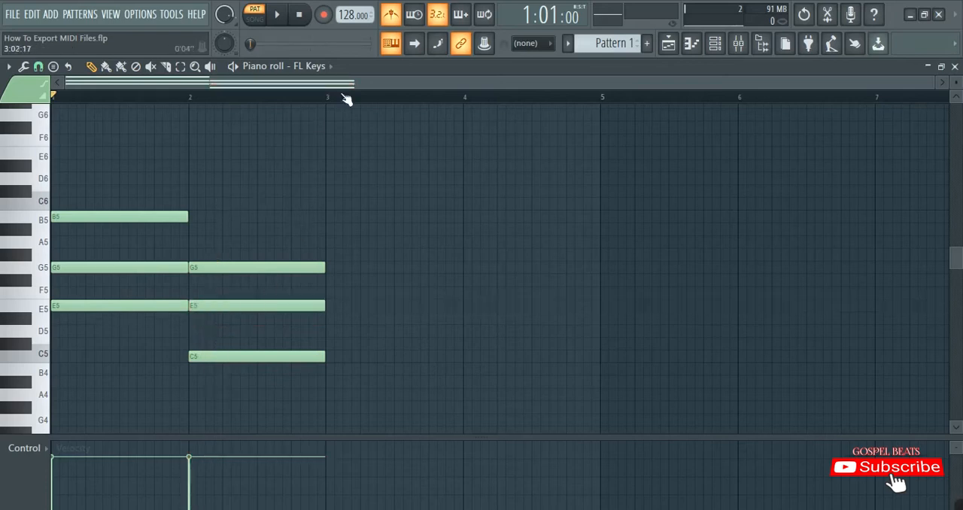
key(space)
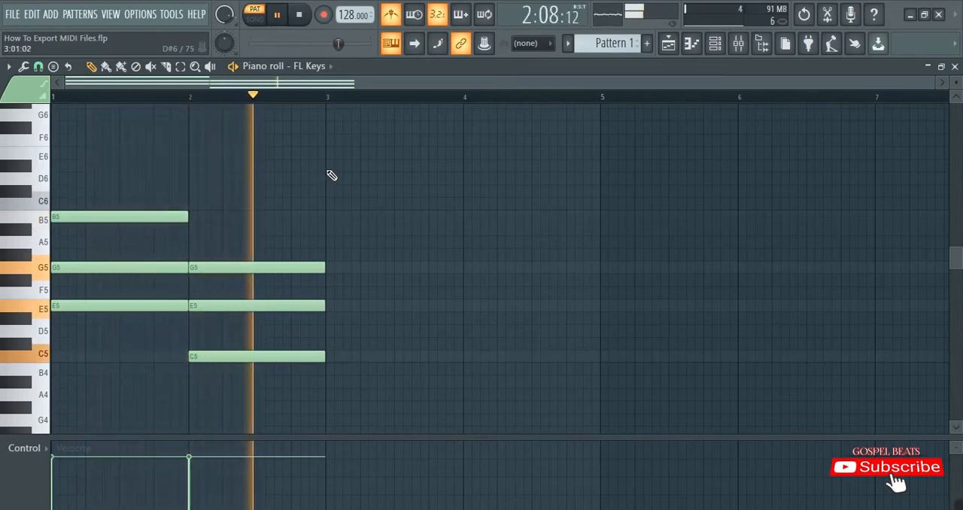
key(space)
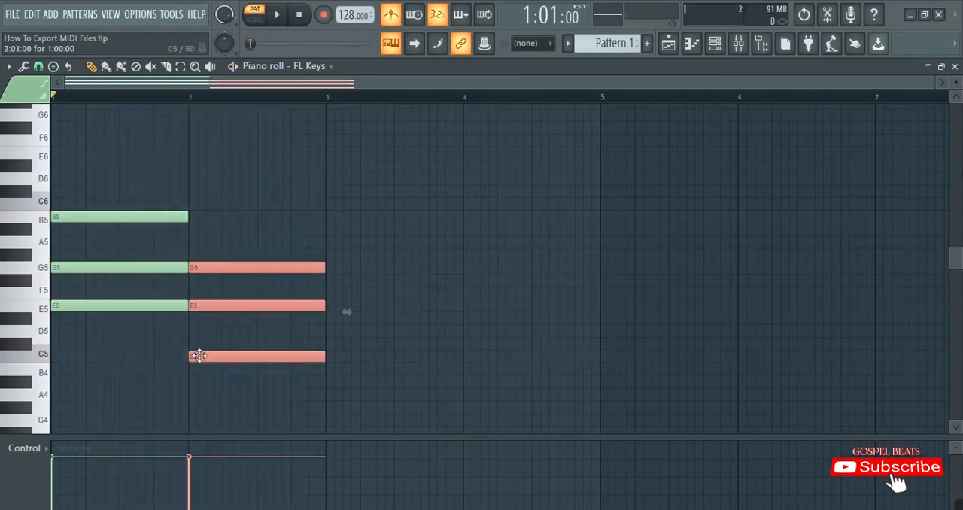
Copy the bar 2 chord into bar 3 as G5, B5 and D6, and play back the progression
drag(196, 356, 334, 266)
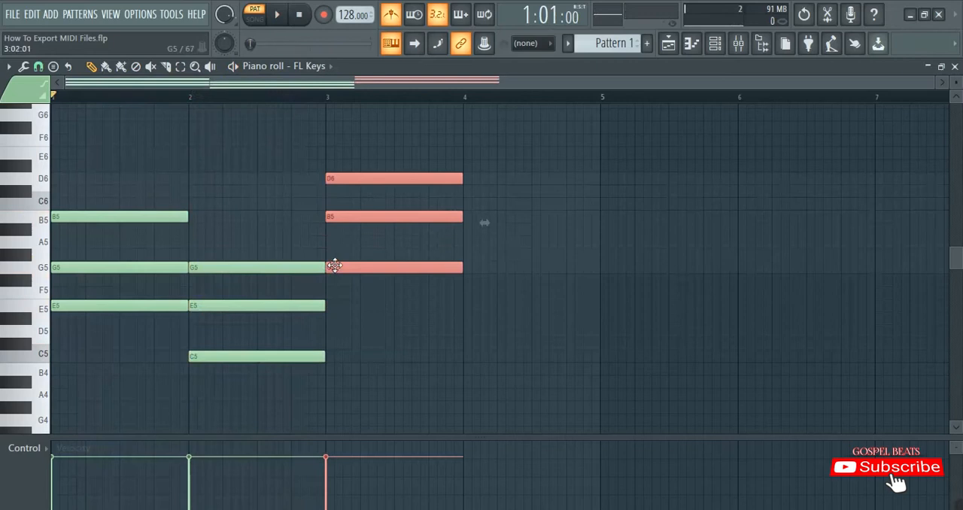
scroll(331, 298, down, 3)
click(46, 309)
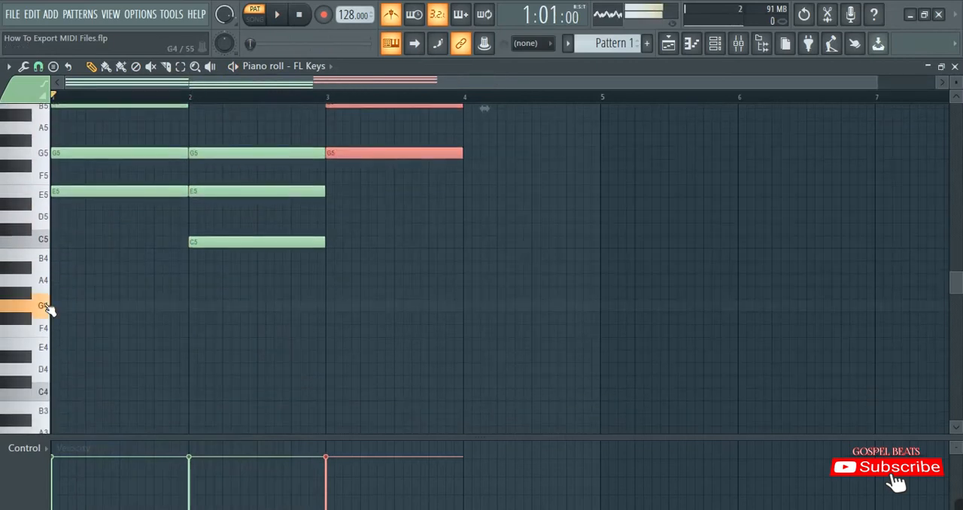
key(space)
scroll(437, 322, up, 3)
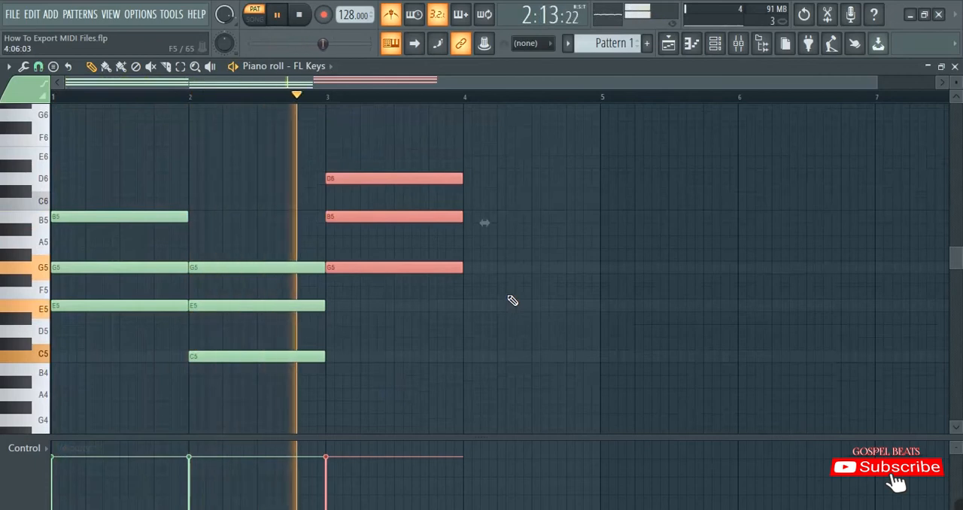
key(space)
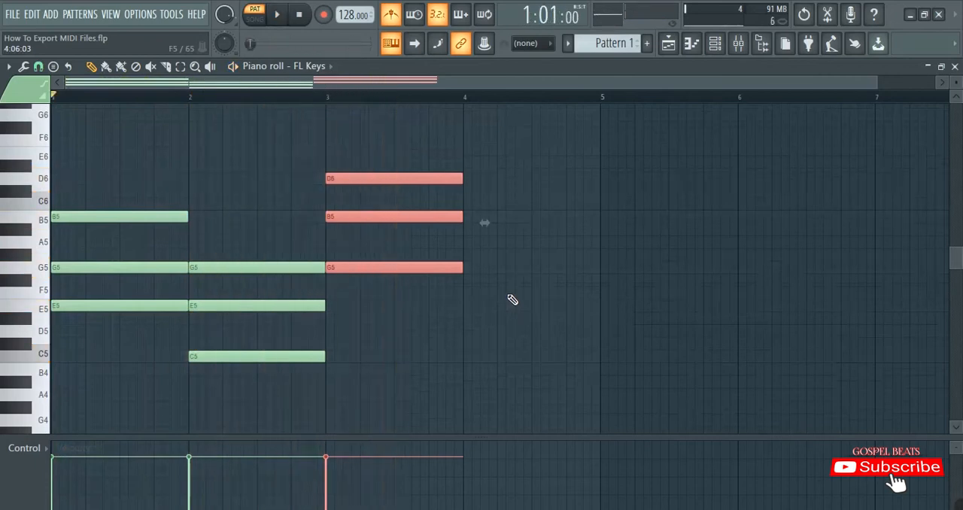
Copy the bar 3 chord into bar 4 as D5, F#5 and A5, and play back the progression
drag(351, 270, 483, 345)
click(512, 163)
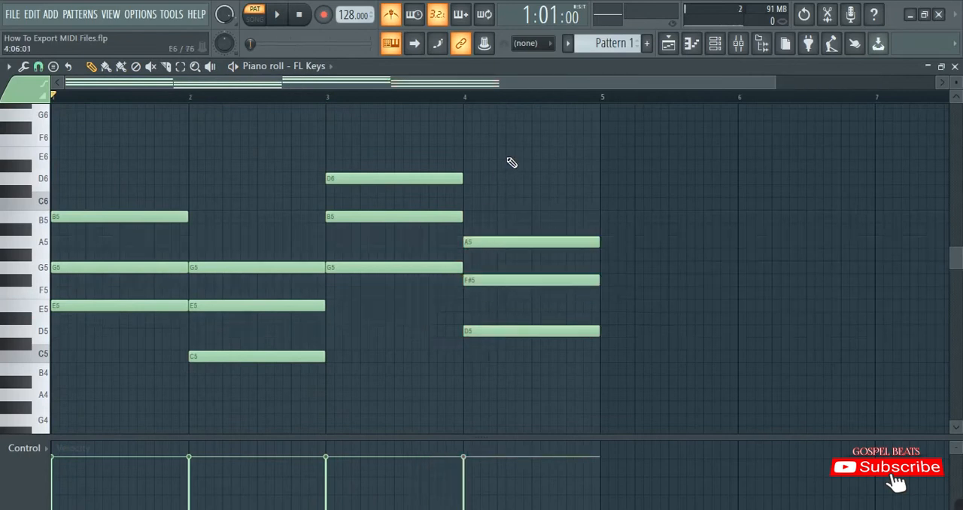
key(space)
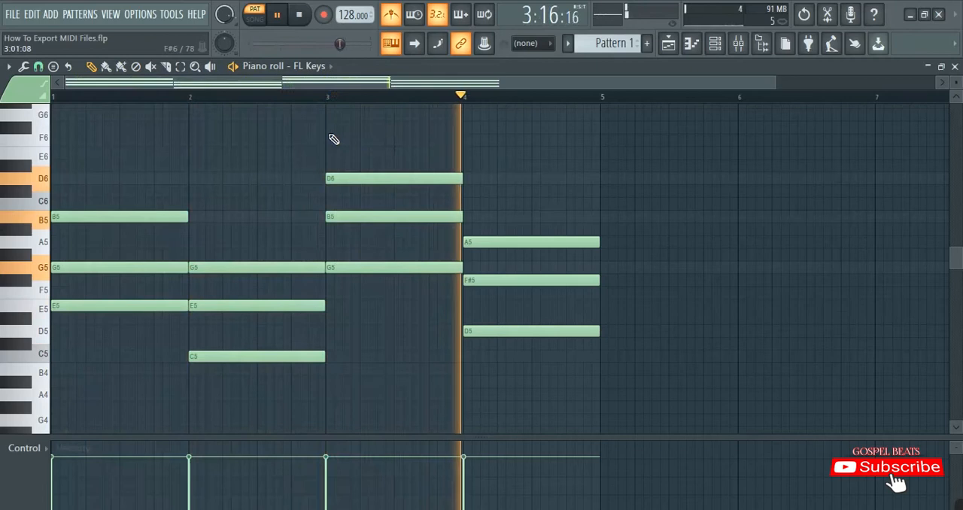
key(space)
Try the top note of the bar 3 chord one octave lower during playback of the progression
click(392, 179)
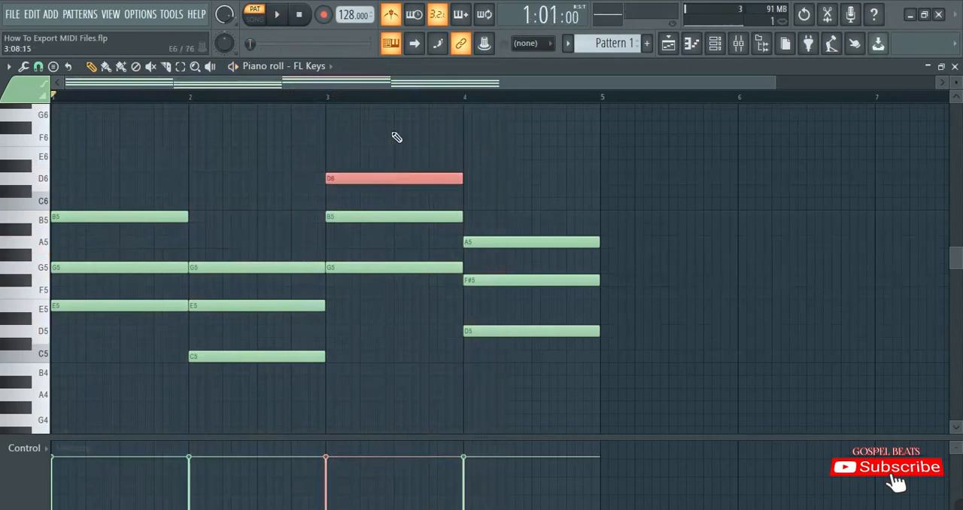
key(ctrl+Down)
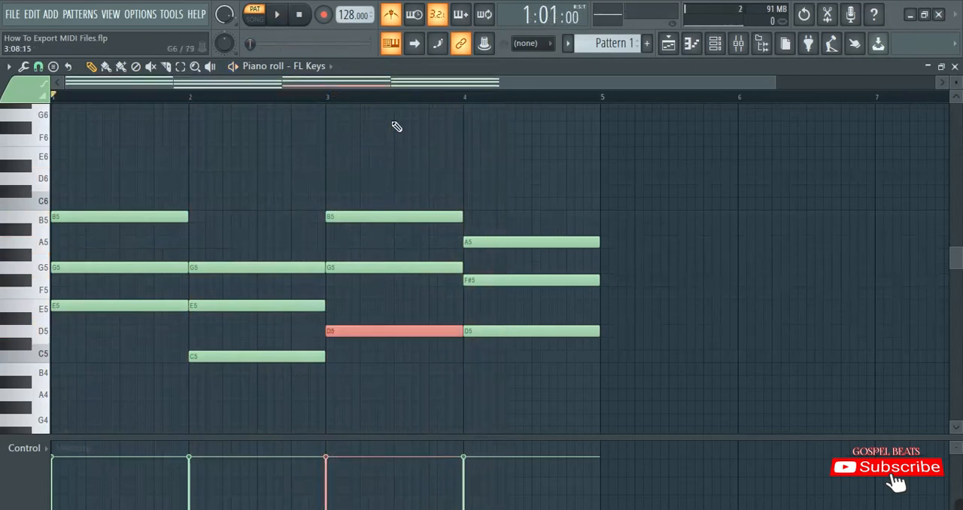
key(space)
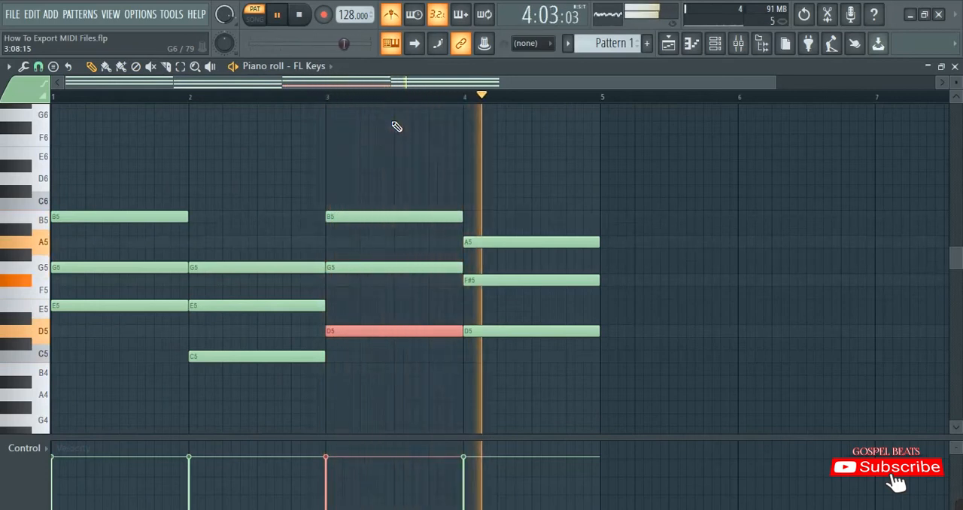
key(space)
key(ctrl+Up)
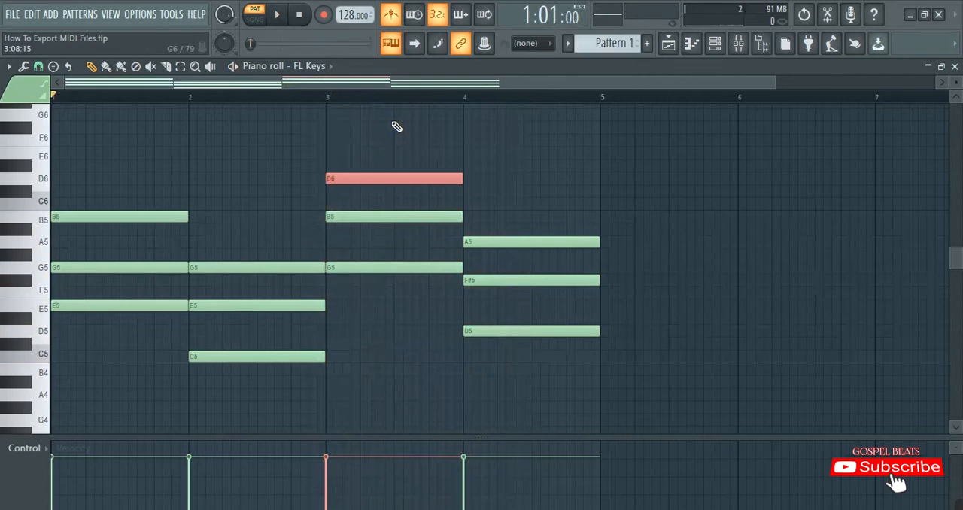
key(ctrl+d)
click(360, 179)
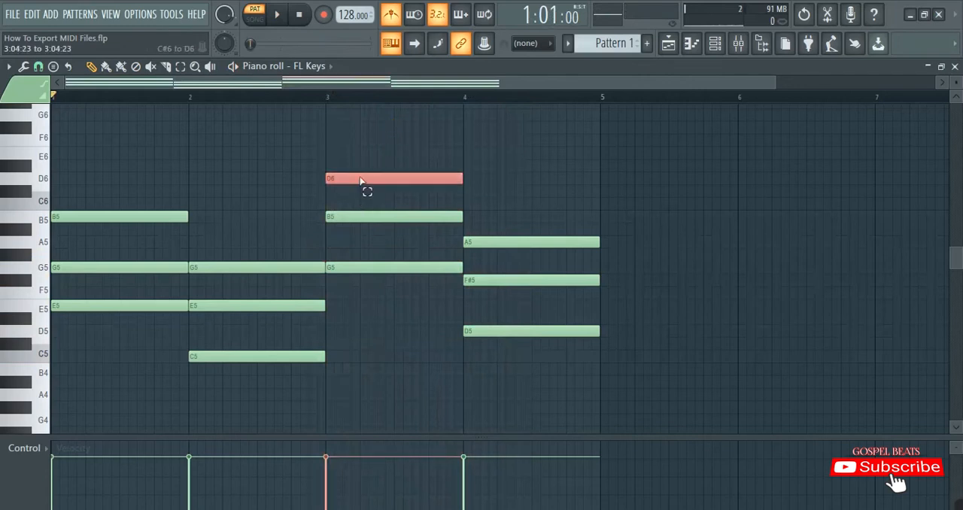
key(ctrl+d)
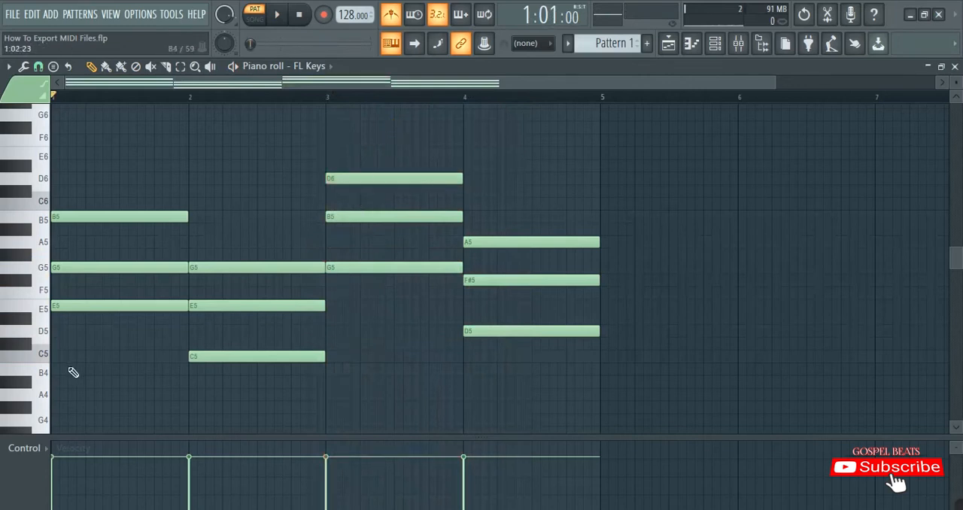
Duplicate all four chords and shift the copies down one octave beneath the originals
scroll(79, 393, down, 2)
drag(60, 404, 388, 99)
scroll(359, 105, down, 2)
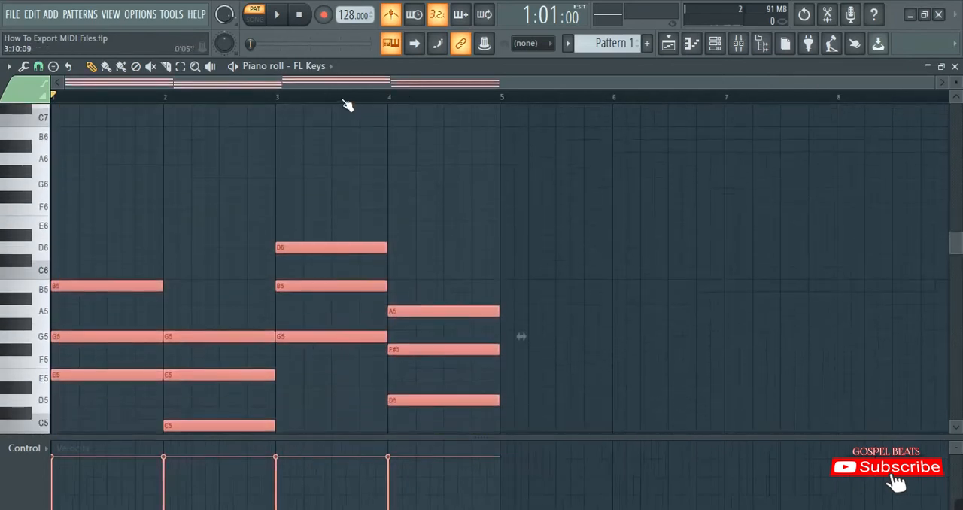
scroll(347, 105, up, 3)
scroll(349, 151, down, 2)
drag(307, 84, 138, 83)
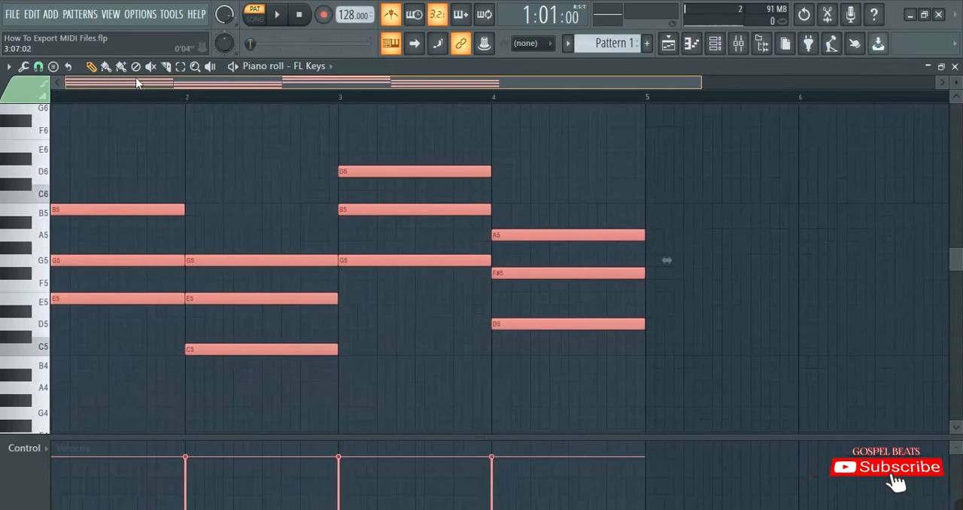
mouse_move(66, 208)
mouse_down()
mouse_move(83, 209)
mouse_move(60, 211)
mouse_up()
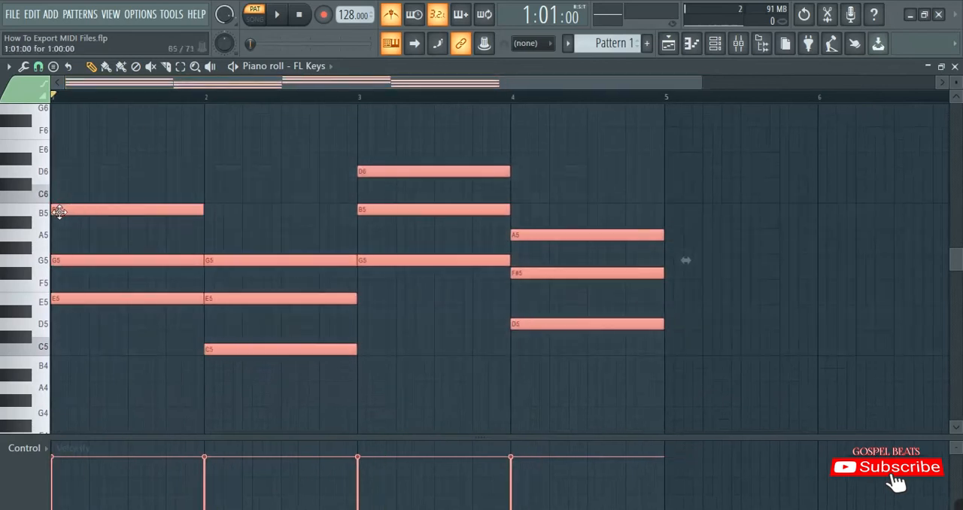
key(ctrl+Down)
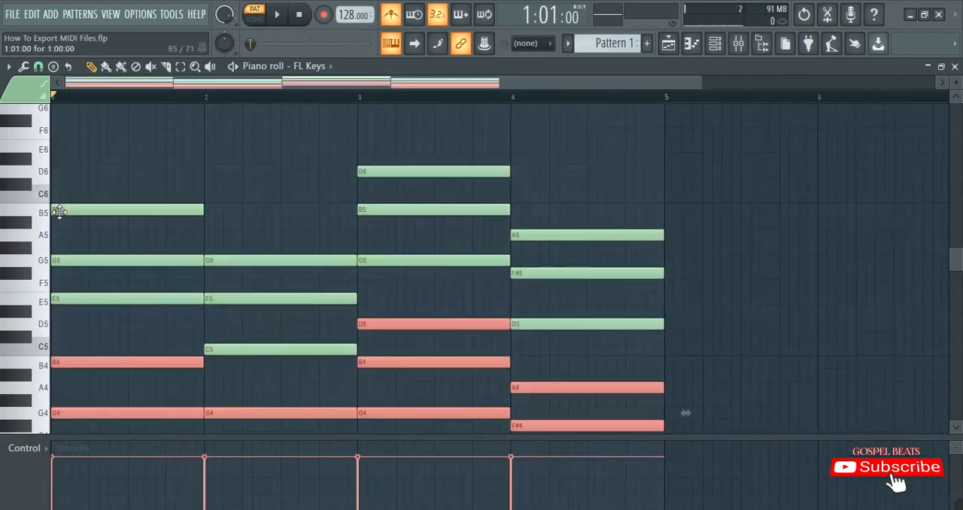
scroll(154, 264, down, 4)
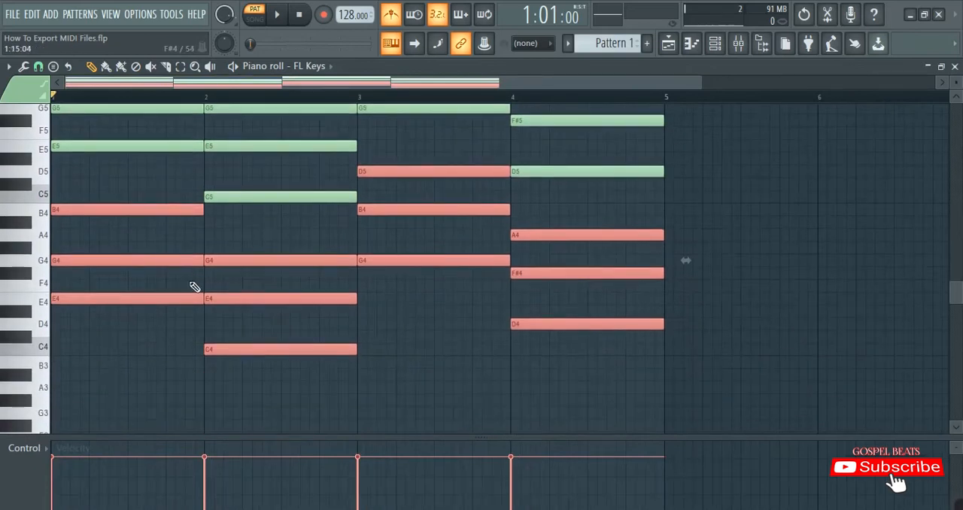
Deselect the notes and play back the progression with its lower-octave layer
key(space)
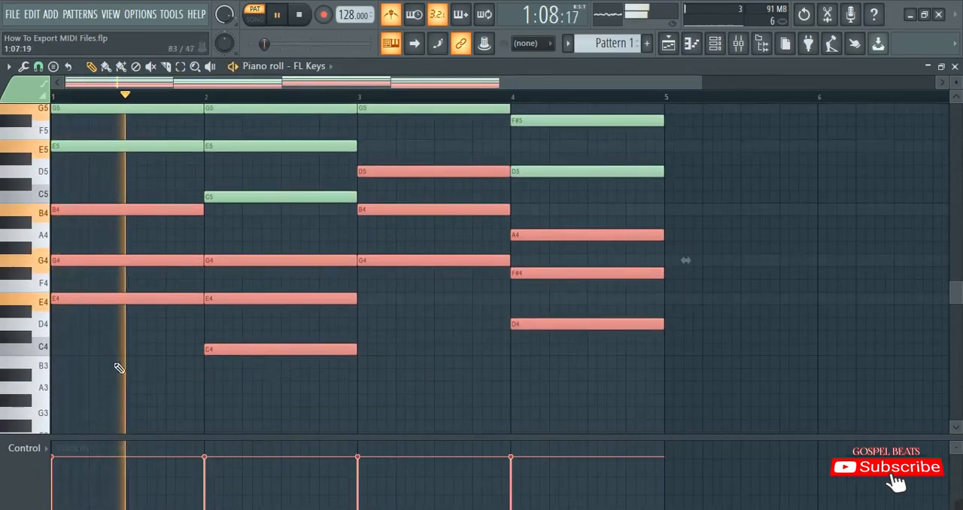
click(118, 368)
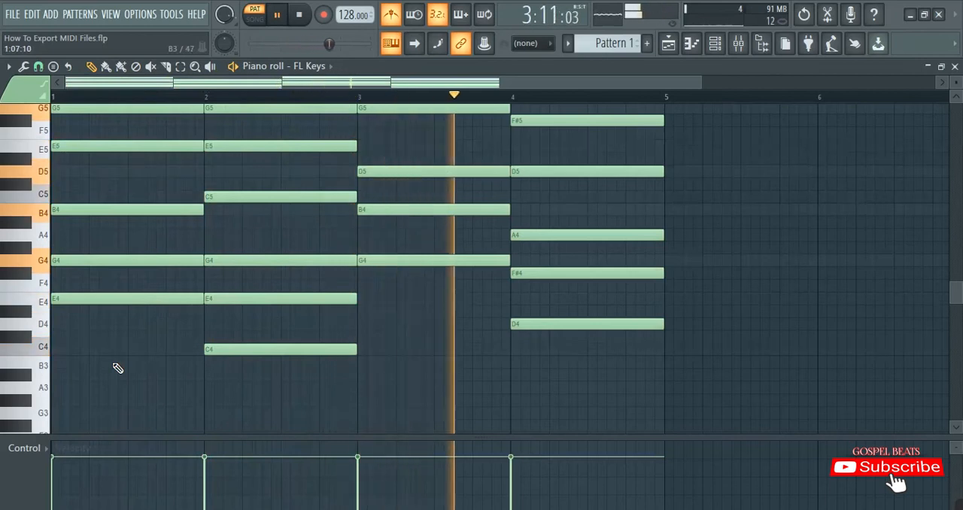
scroll(331, 120, down, 1)
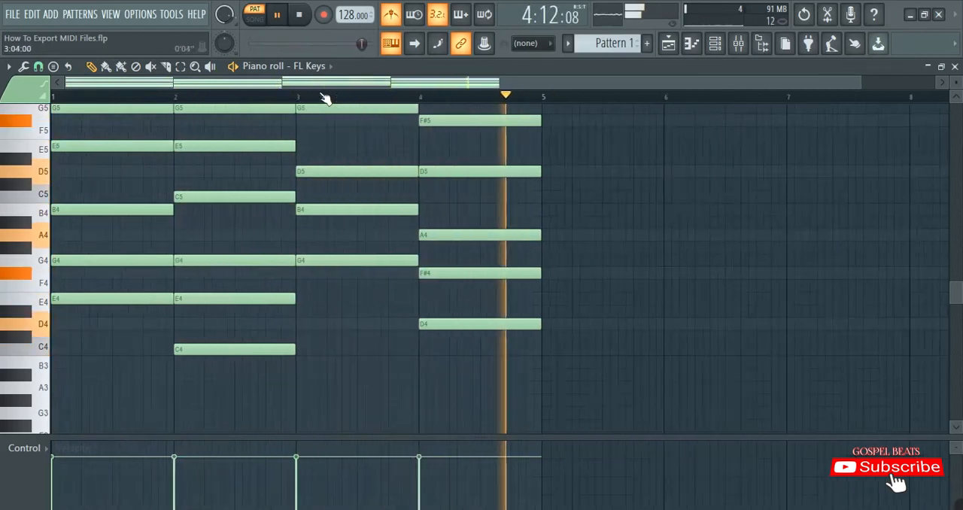
Examine the notes of the layered progression across both octaves during playback, and stop the playback
scroll(349, 147, up, 1)
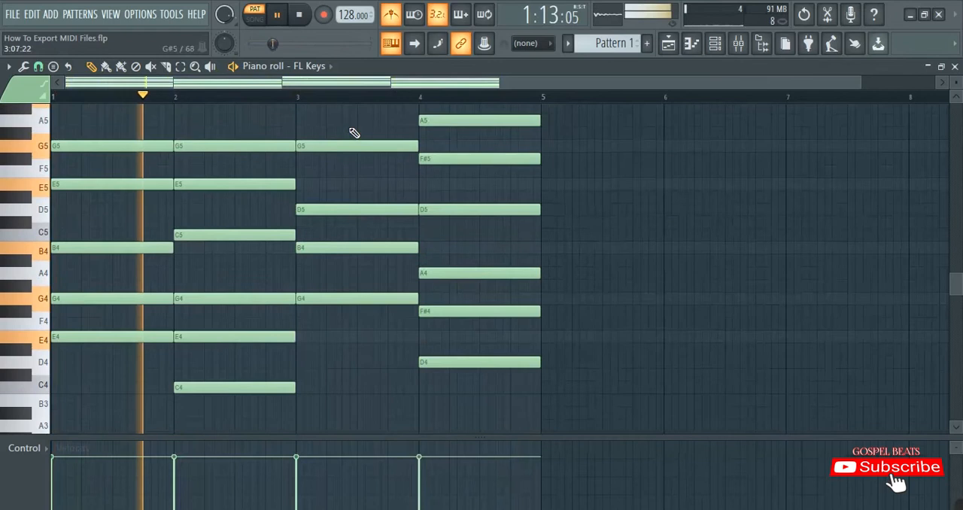
scroll(351, 130, up, 1)
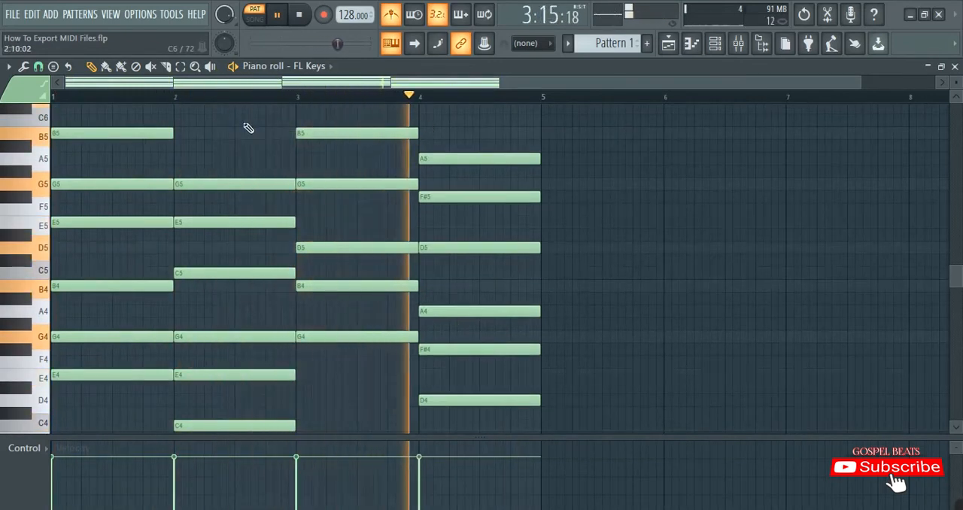
scroll(248, 128, down, 1)
scroll(248, 128, down, 1)
key(space)
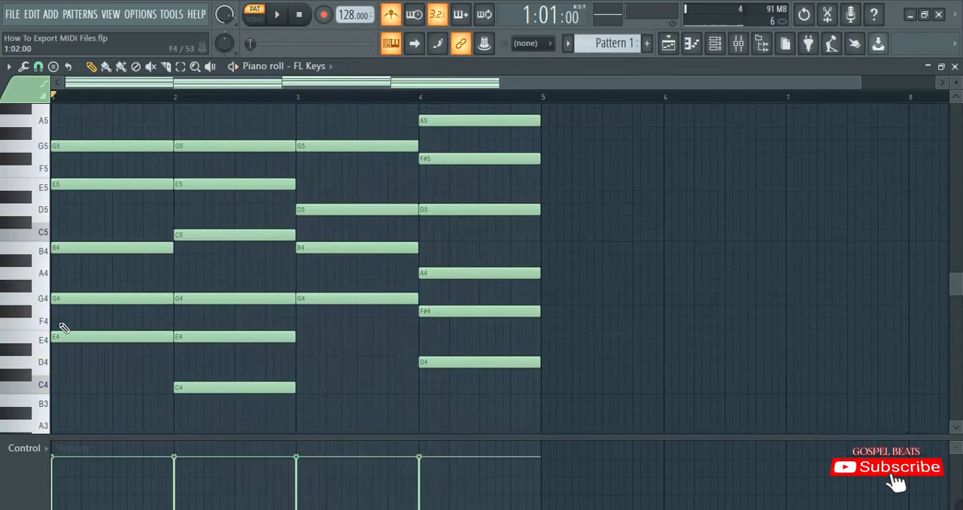
scroll(309, 380, down, 4)
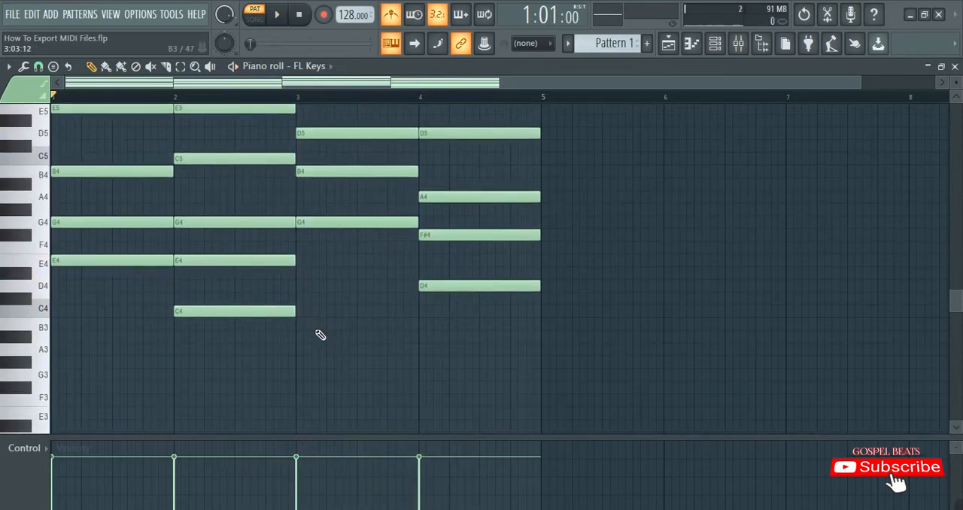
Randomize the notes' velocity and release levels slightly while the progression plays, accept the change and stop playback
key(space)
key(space)
key(space)
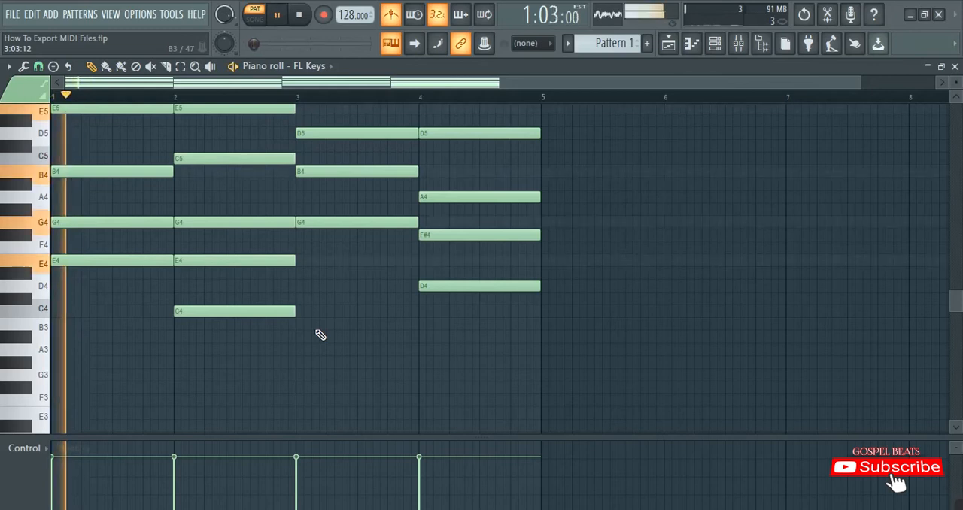
key(alt+r)
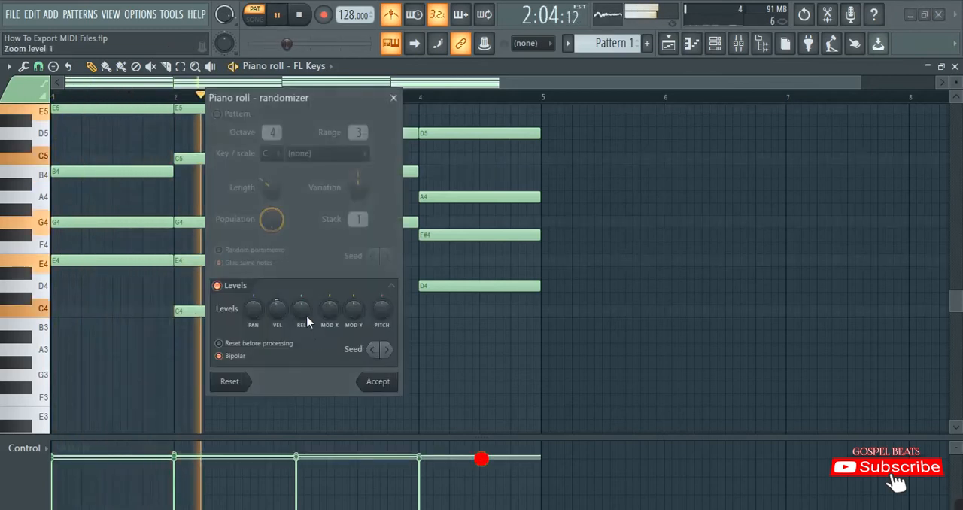
drag(276, 305, 276, 316)
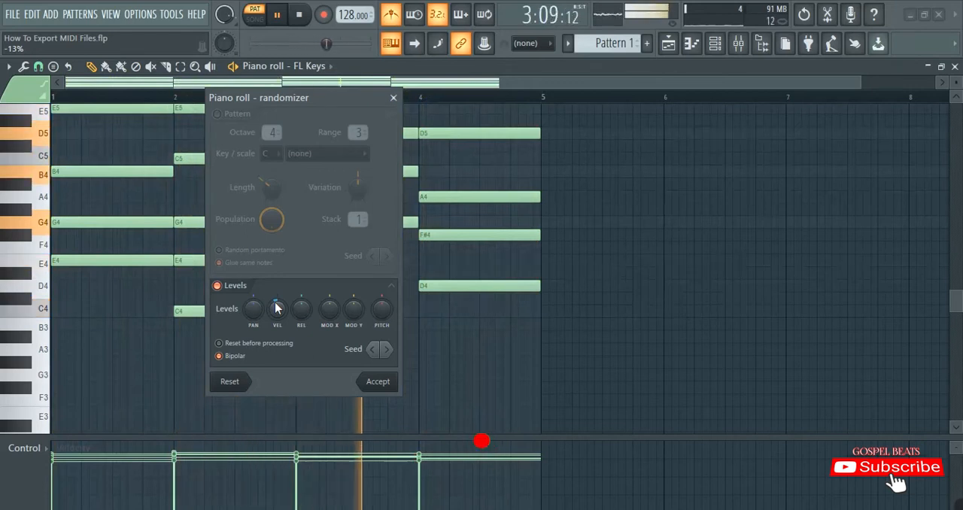
click(378, 382)
key(space)
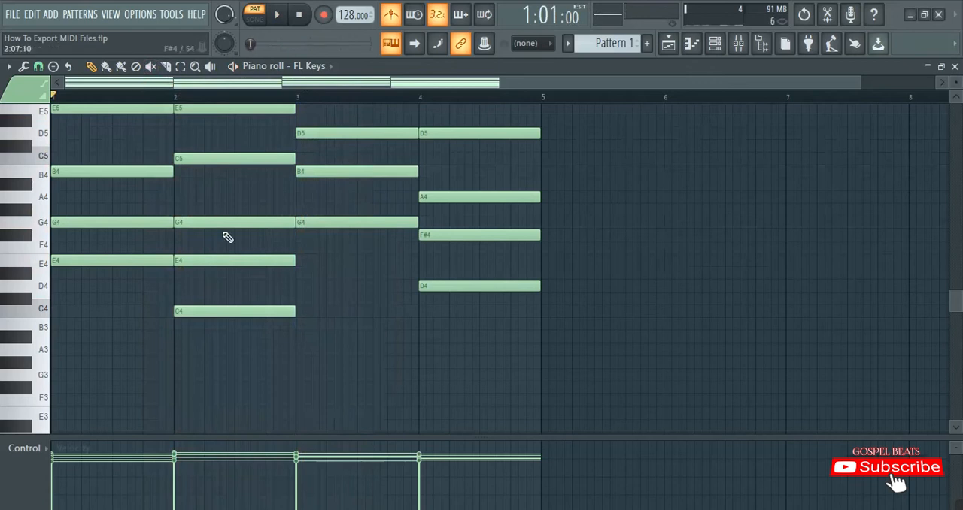
Export the progression as a MIDI file named MIDI_File_2_G-MAJOR_128bpm in the Tutorial MIDI Files folder
scroll(227, 238, up, 4)
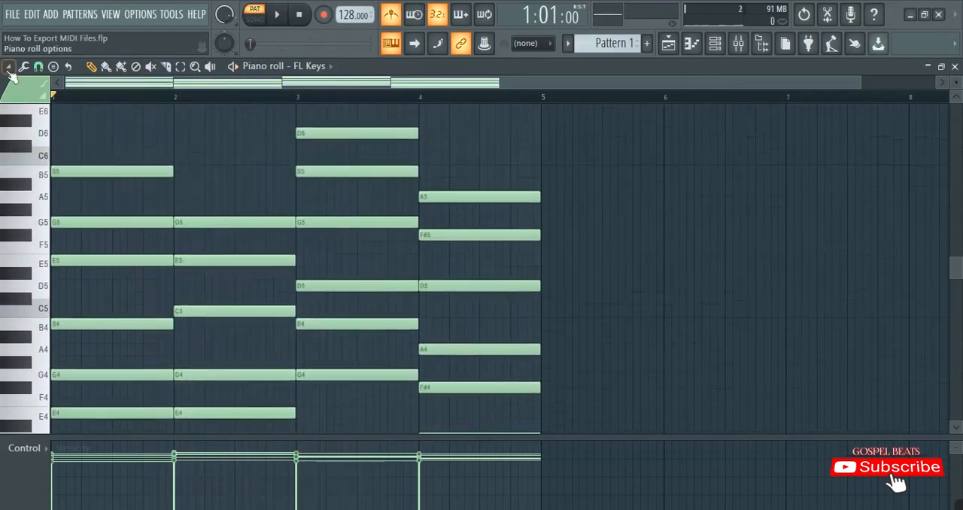
click(8, 68)
click(9, 69)
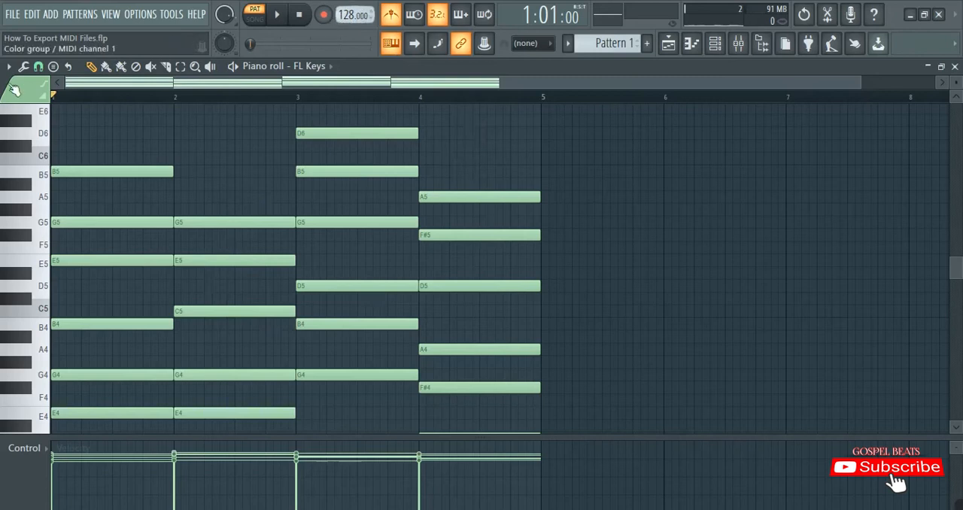
click(7, 70)
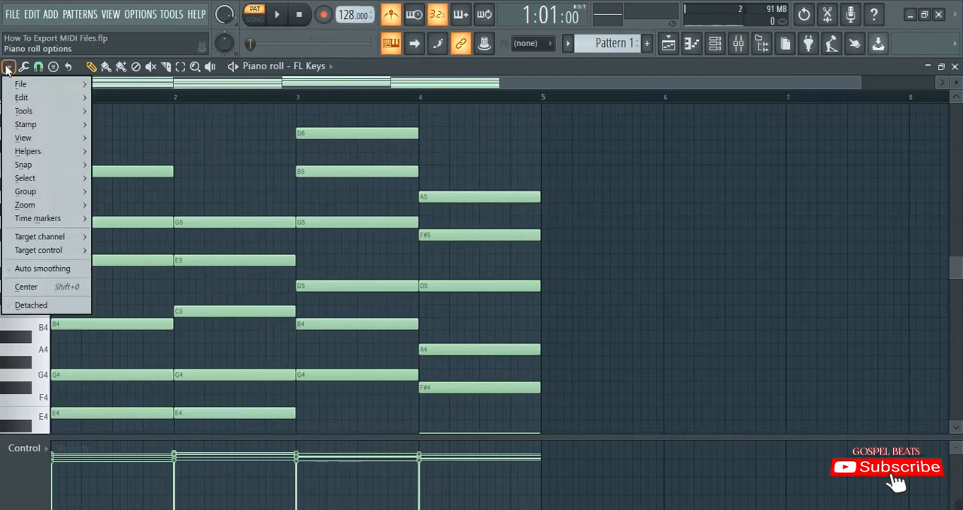
mouse_move(22, 87)
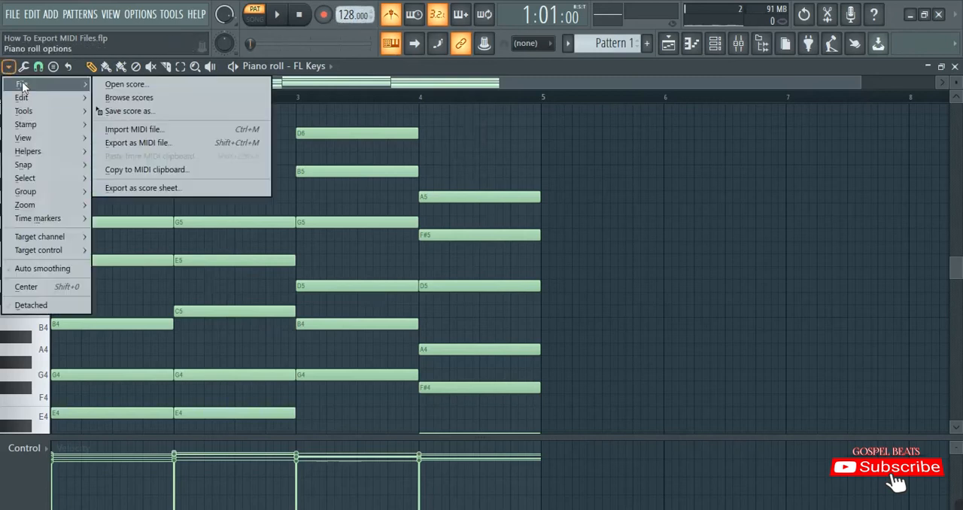
click(144, 145)
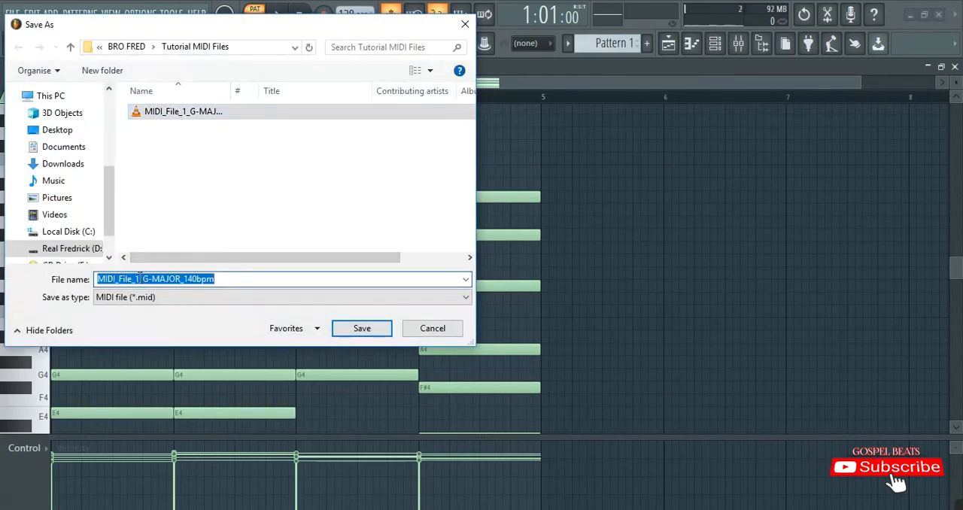
key(BackSpace)
text(2)
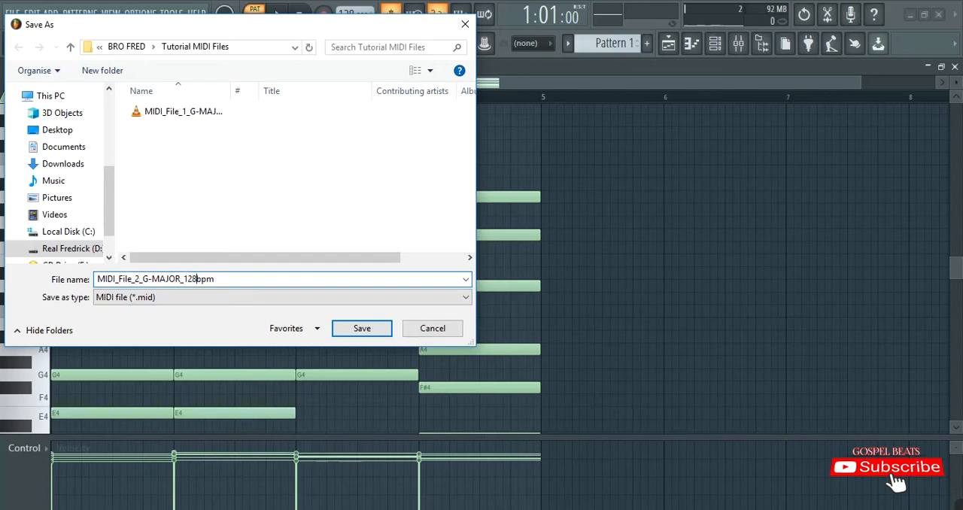
click(362, 328)
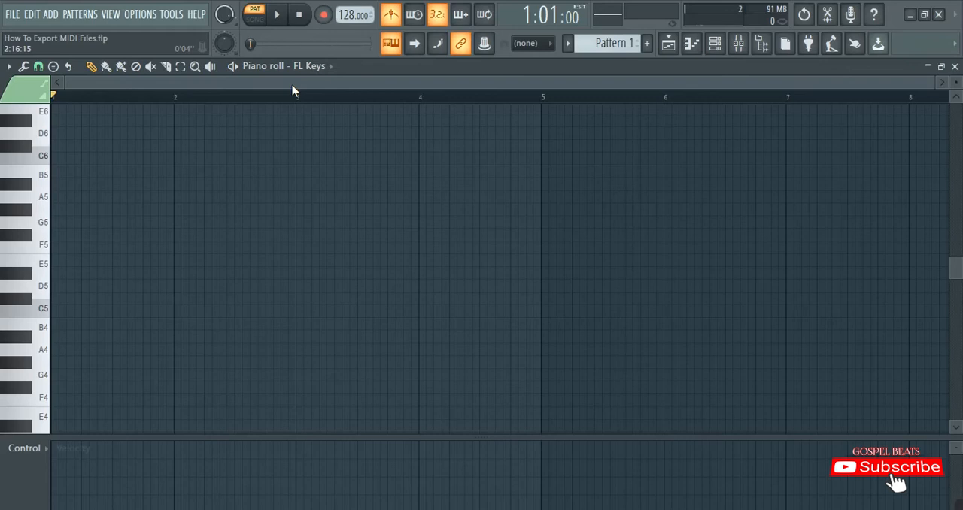
Build a one-bar chord of C5, E5 and G5 in bar 1 and audition it at 120 BPM
click(85, 314)
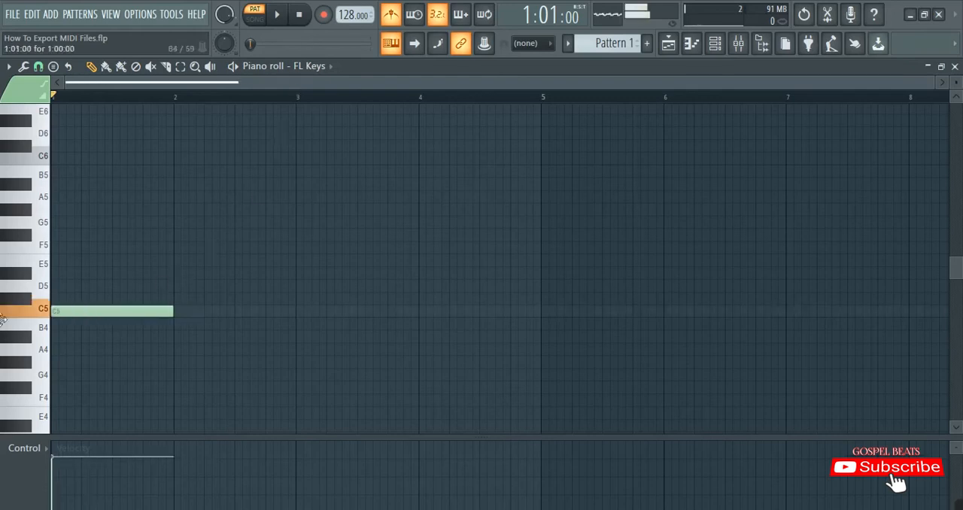
click(83, 262)
click(71, 224)
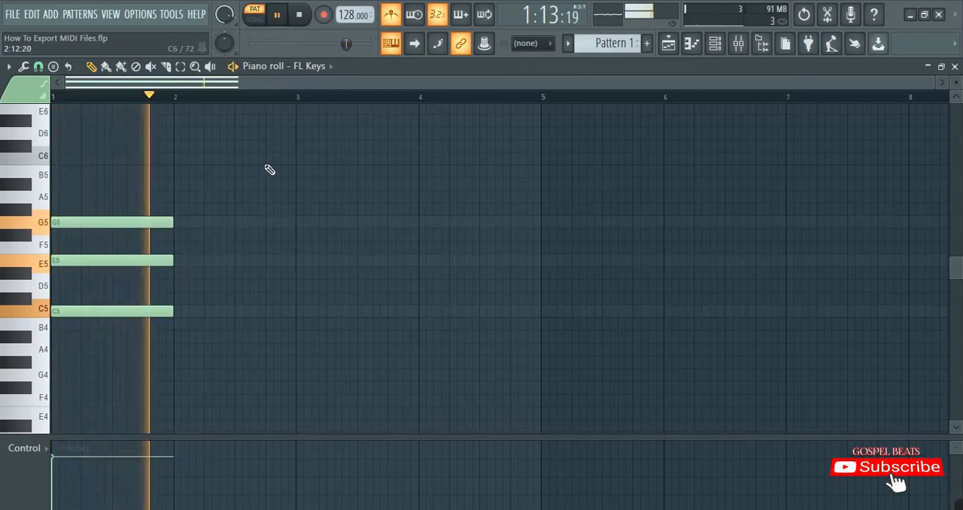
key(space)
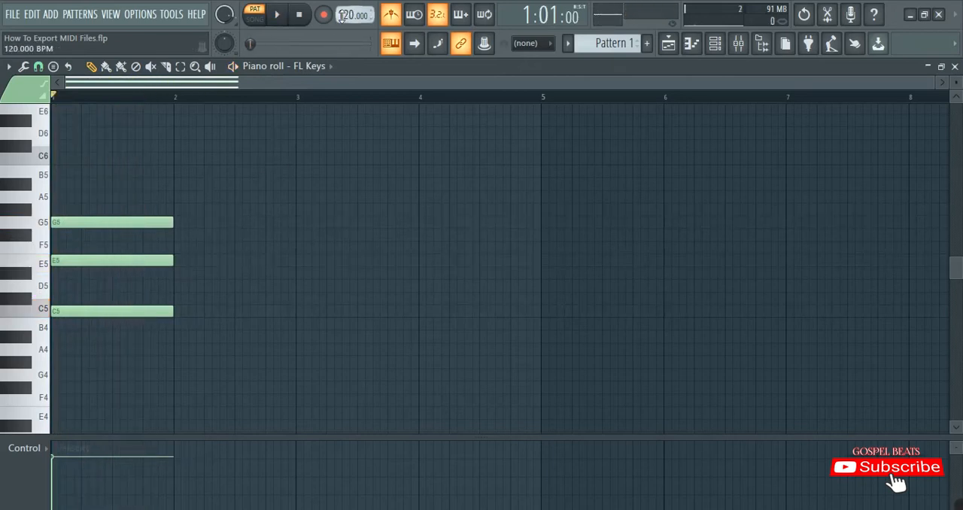
key(space)
key(space)
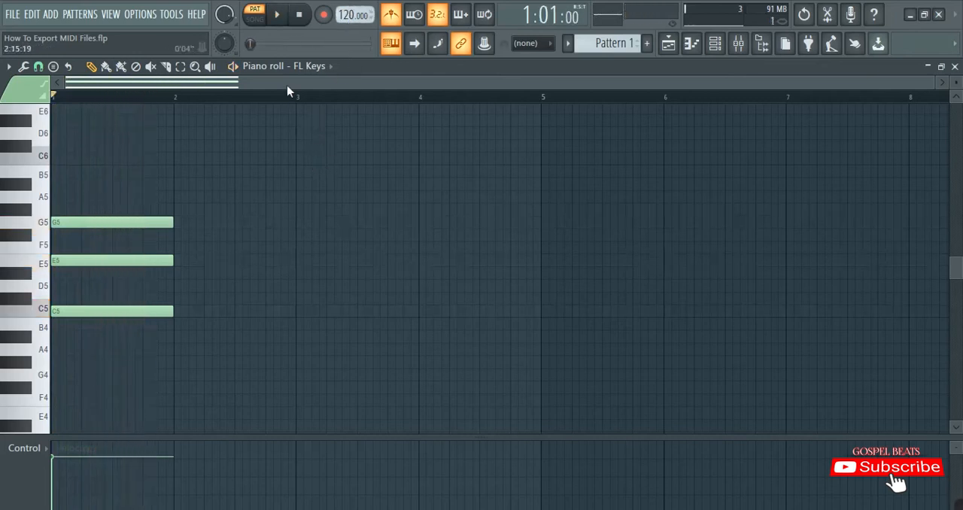
Copy the bar 1 chord into bar 2 as D5, F#5 and A5, and play back both chords
key(ctrl+a)
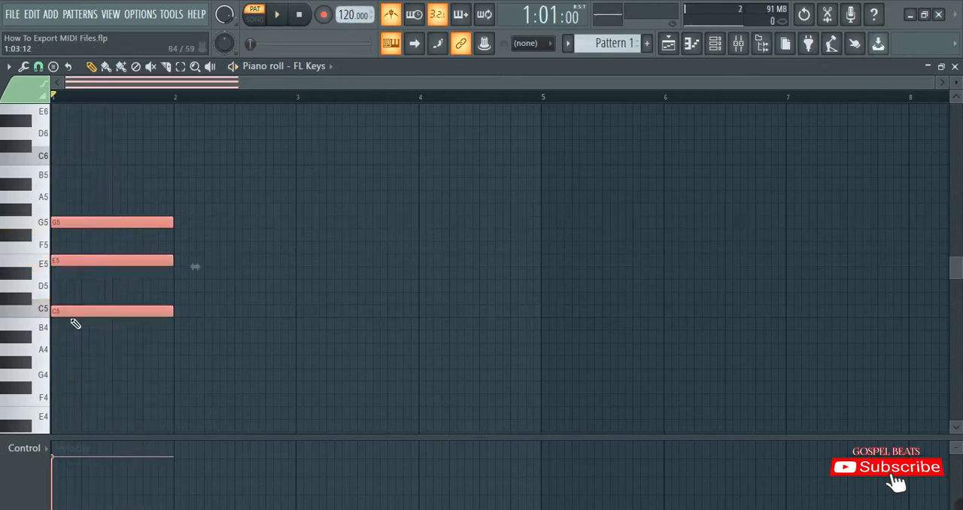
drag(64, 315, 188, 291)
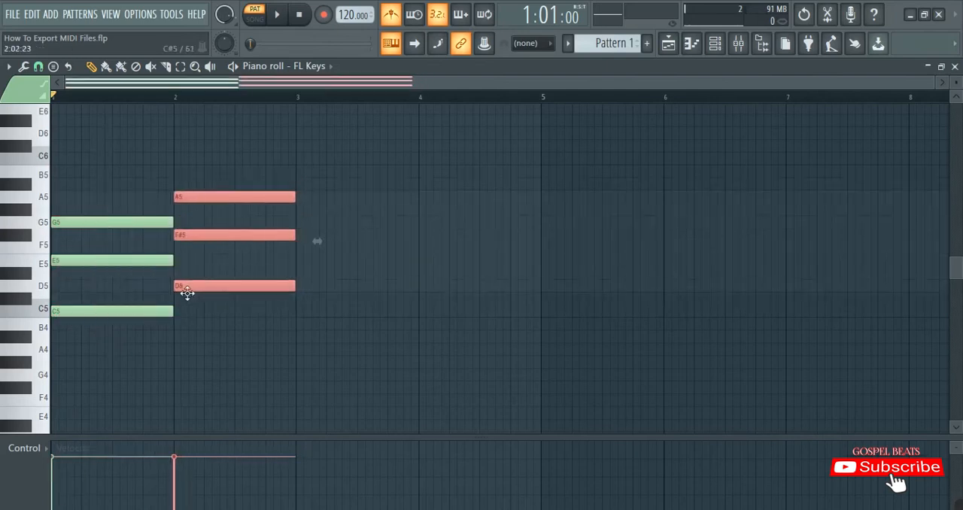
key(space)
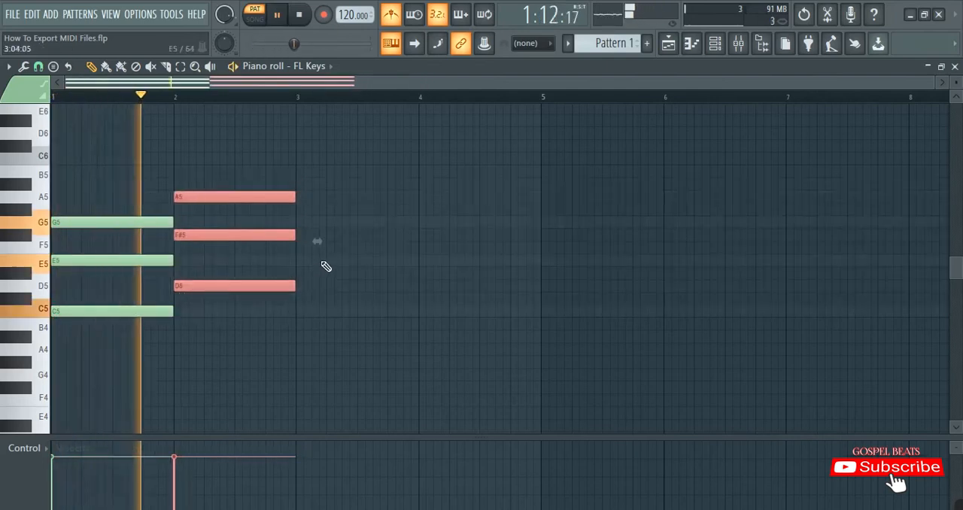
key(space)
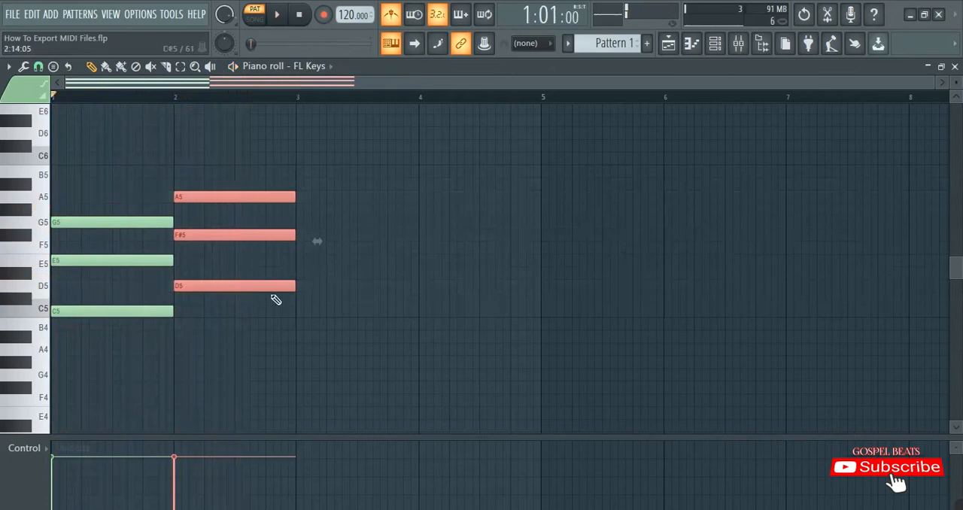
Copy the bar 2 chord into bar 3 starting on E5, lower its middle note to G5, and play back the progression
mouse_move(193, 287)
mouse_down()
mouse_move(336, 255)
mouse_move(316, 249)
mouse_move(316, 263)
mouse_up()
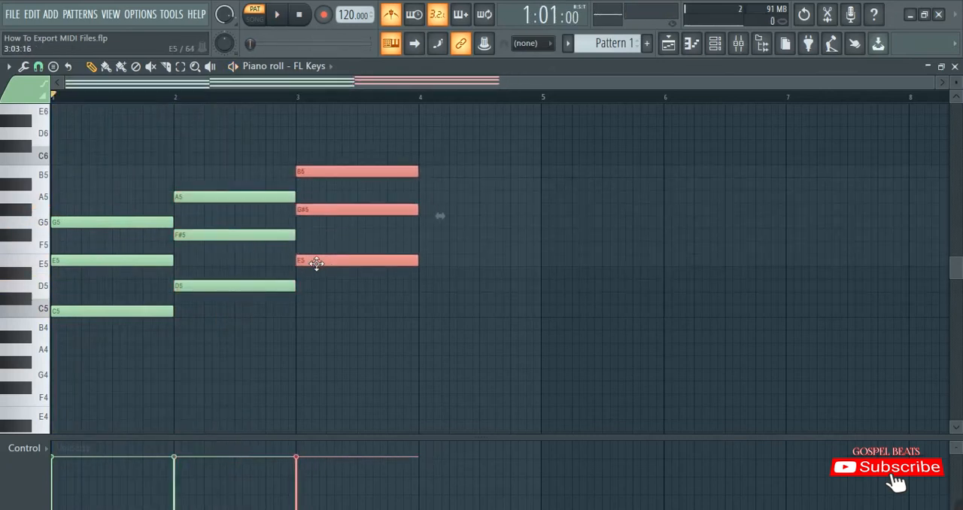
click(321, 240)
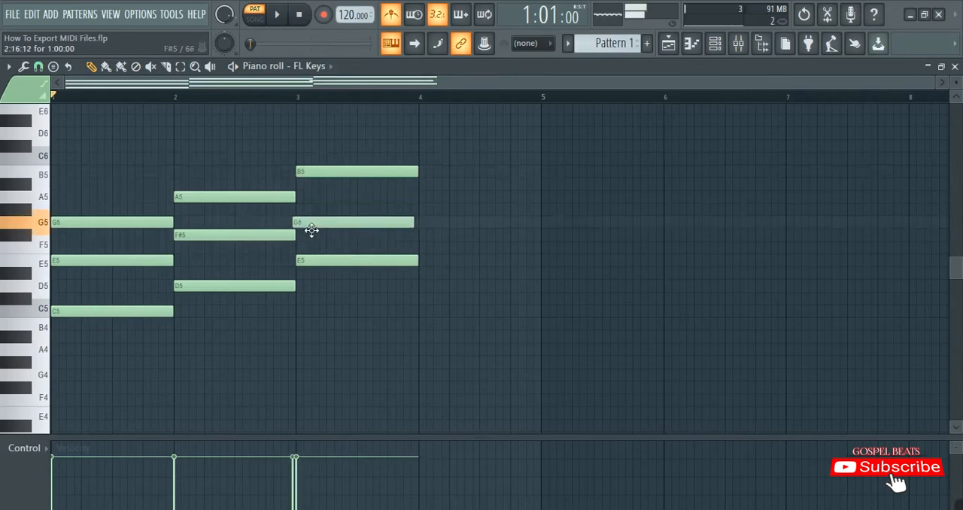
key(space)
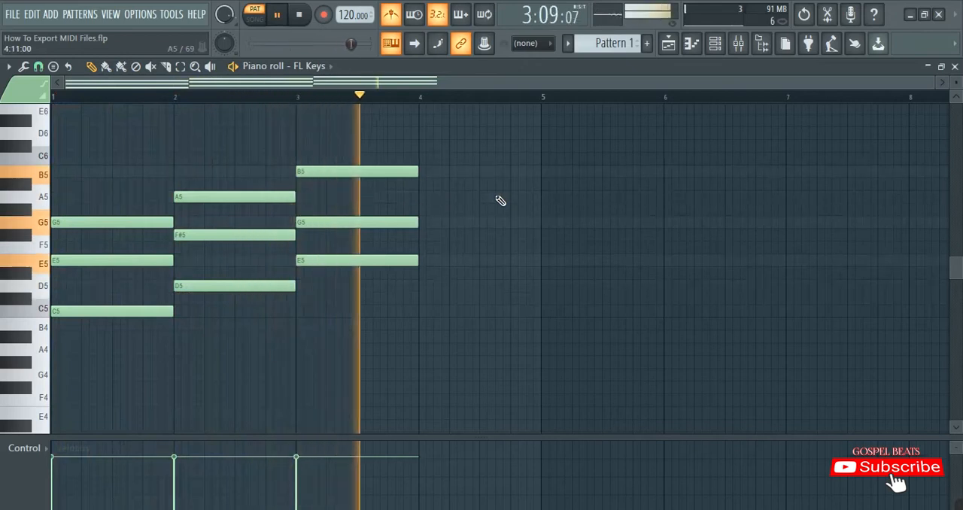
key(space)
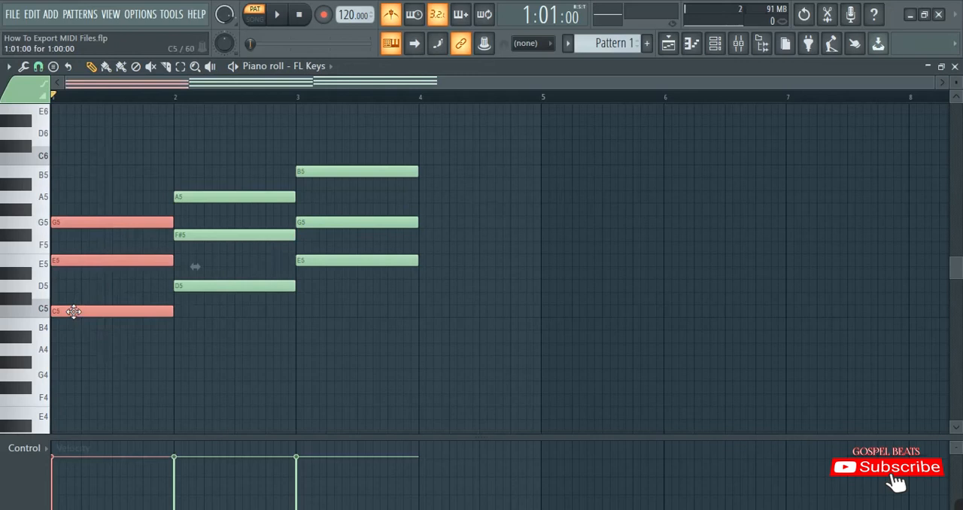
Copy the bar 1 chord into bar 4 as G5, B5 and D6, and start playing the four-bar progression
shift+drag(73, 311, 443, 227)
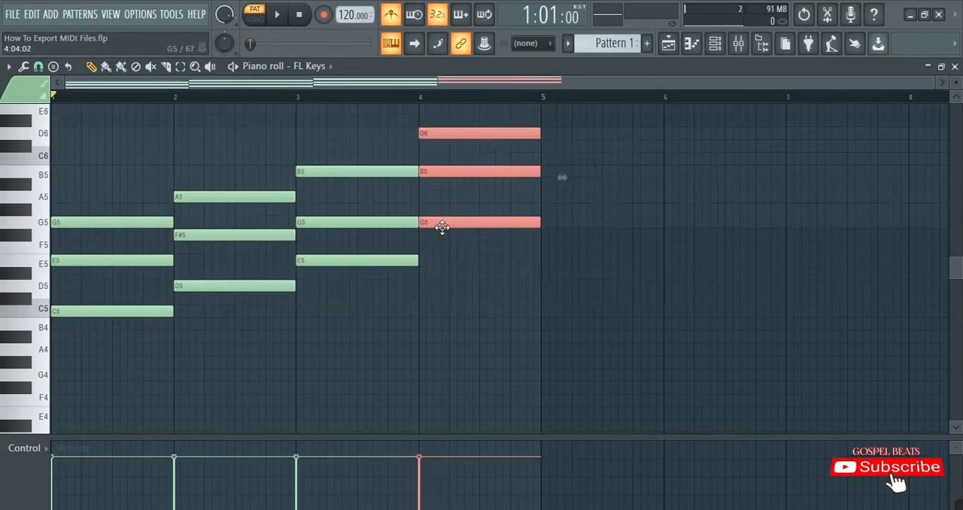
key(space)
scroll(555, 291, up, 2)
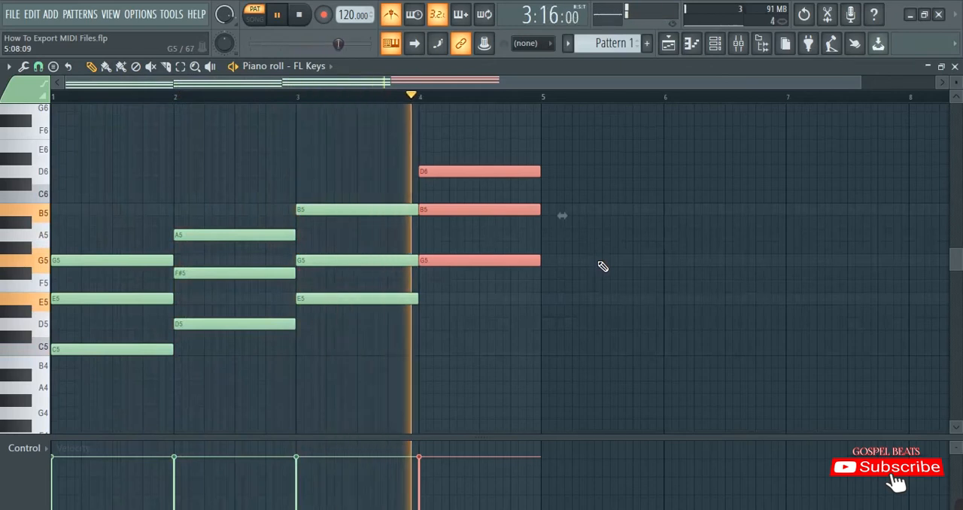
Lower the top note of the bar 4 chord one octave to D5 during playback, leaving no notes selected
key(ctrl+d)
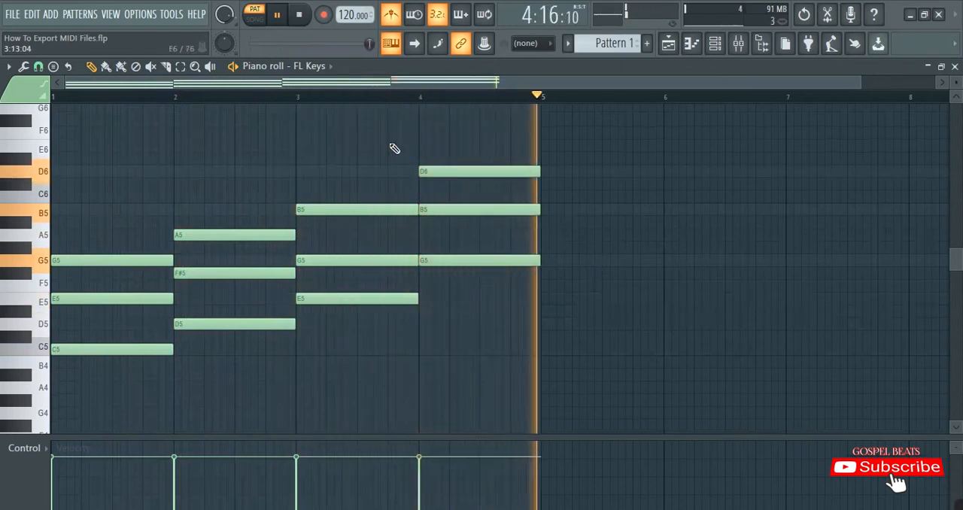
ctrl+click(425, 169)
key(ctrl+Down)
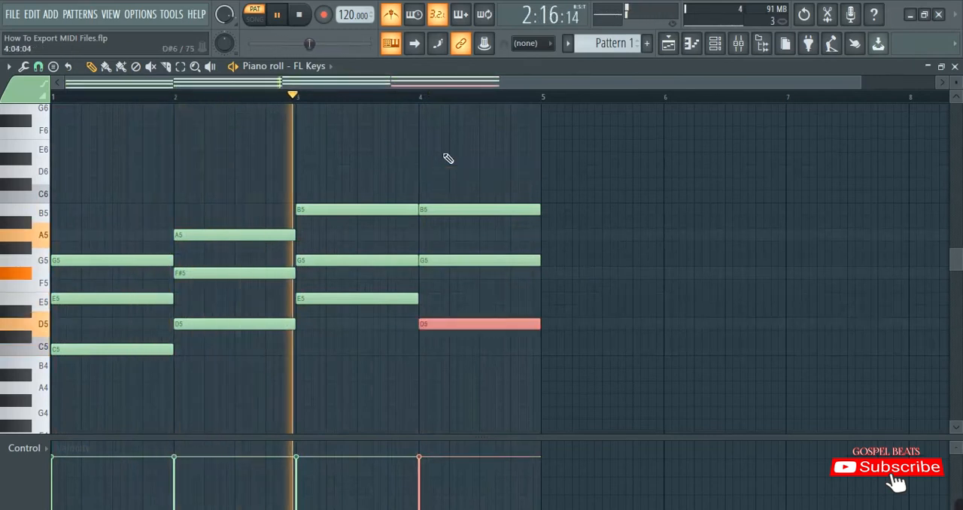
key(ctrl+d)
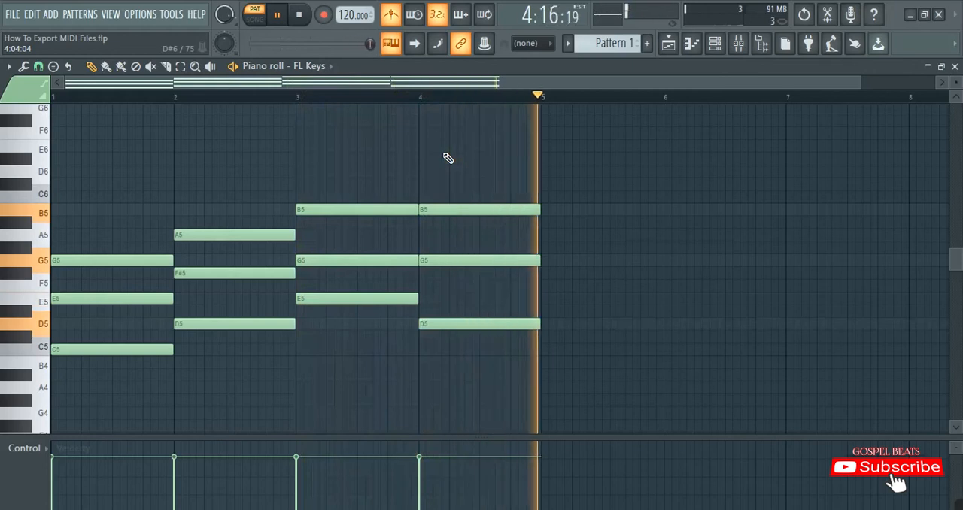
Lower the top note of the bar 3 chord one octave to B4, listen to the progression and stop playback
drag(319, 235, 340, 173)
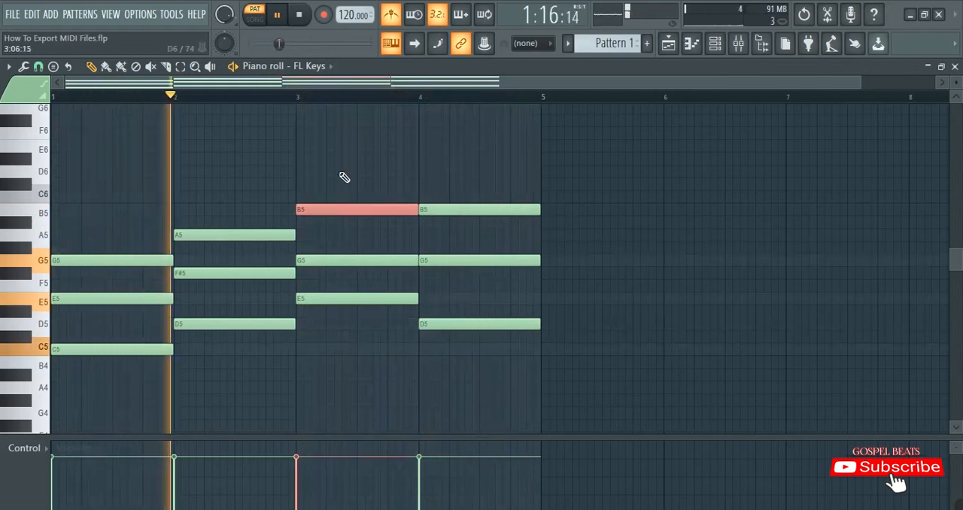
key(ctrl+Down)
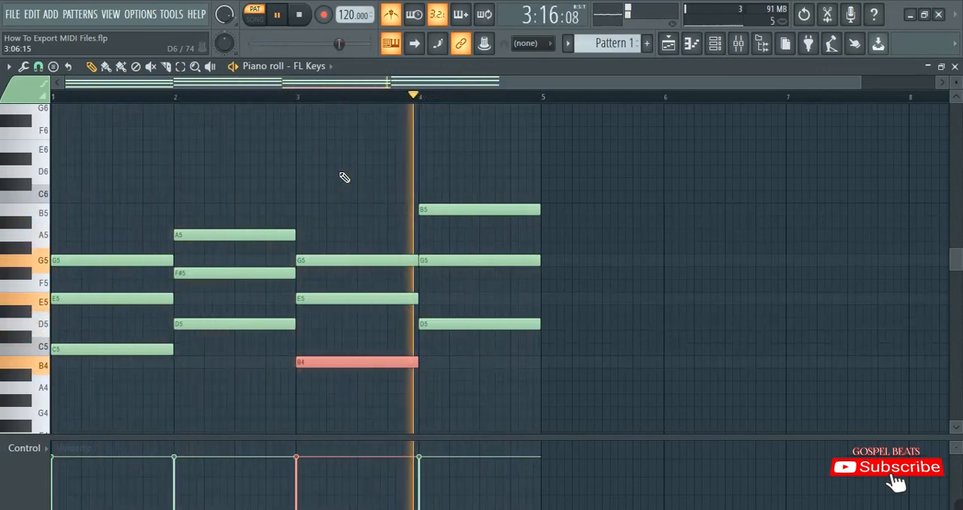
key(space)
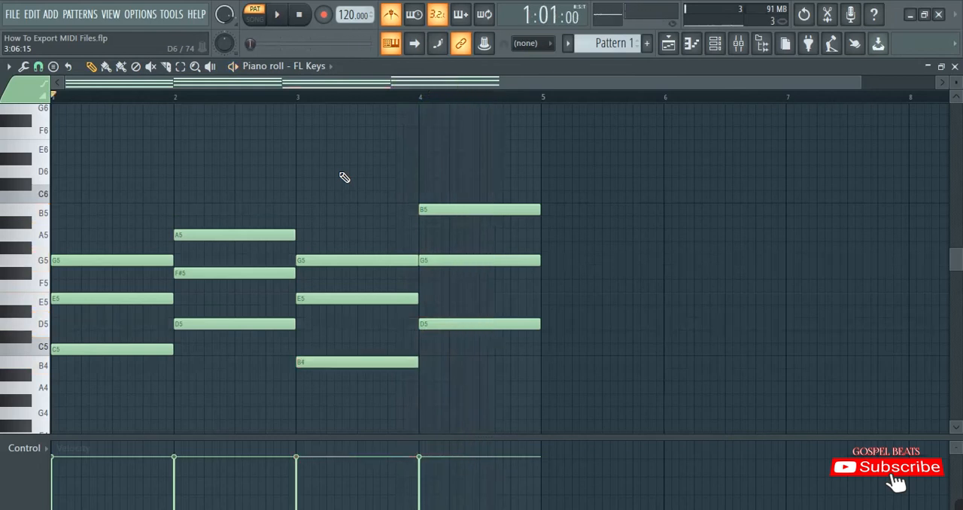
Try the lowest notes of the bar 3 and bar 4 chords an octave higher, returning them to B4 and D5
key(ctrl+Up)
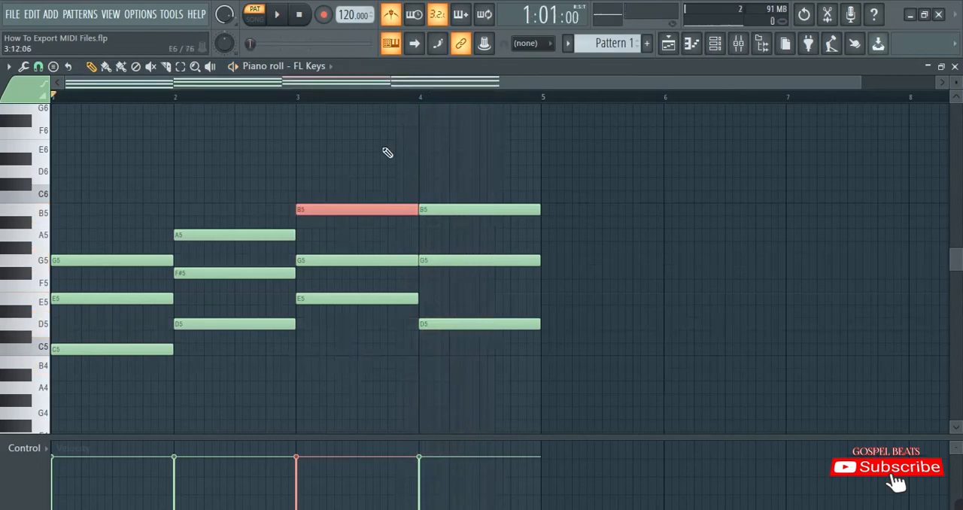
key(ctrl+Down)
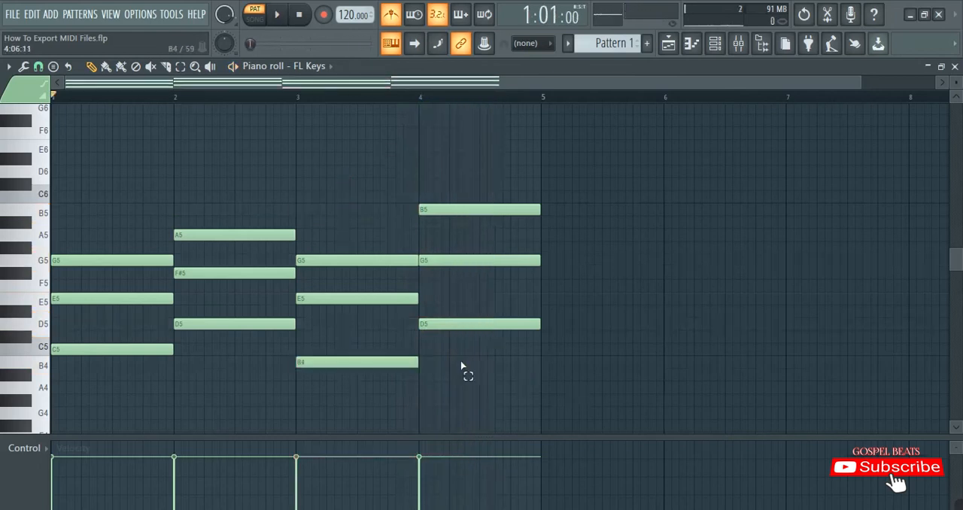
key(ctrl+Up)
key(ctrl+Down)
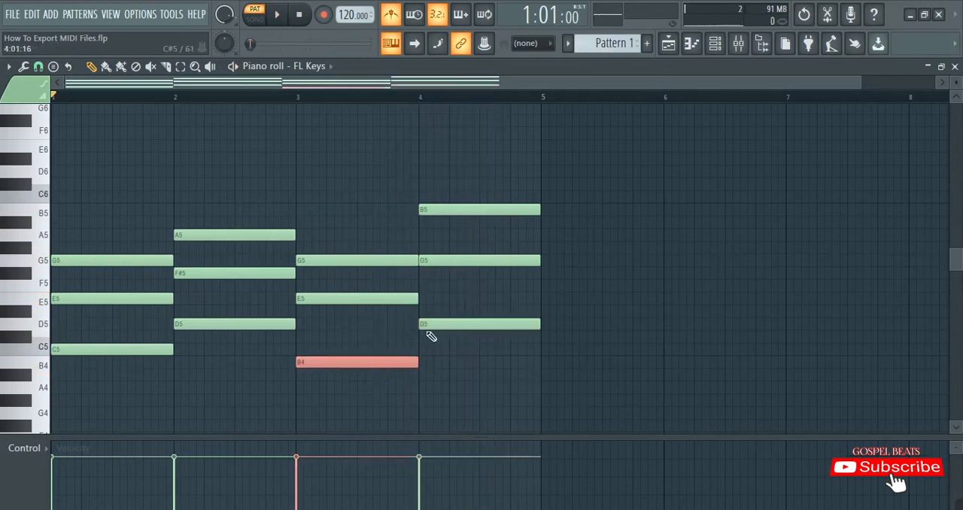
key(ctrl+Up)
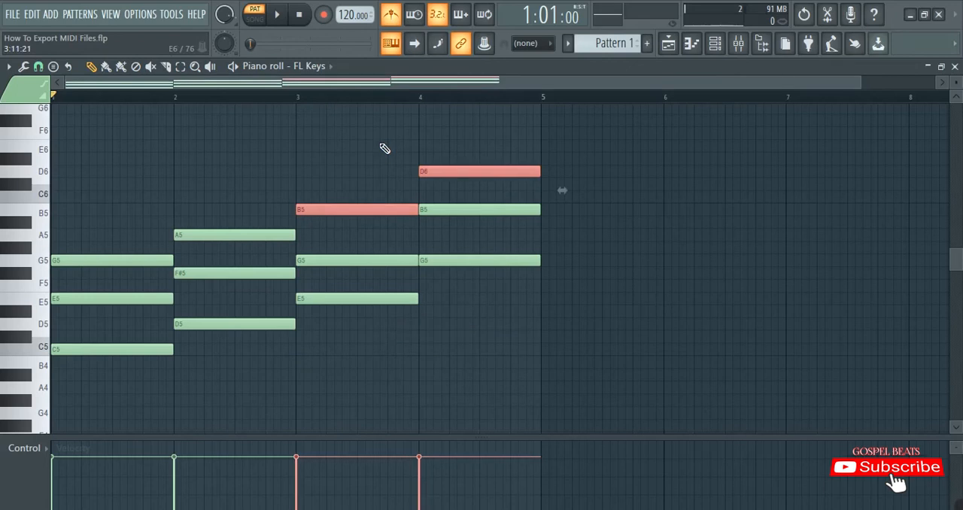
key(ctrl+Down)
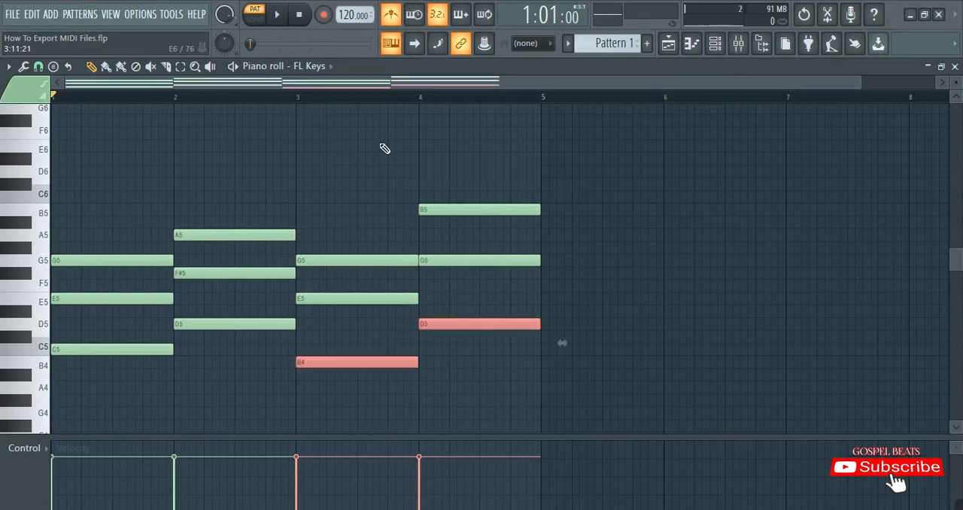
drag(361, 428, 354, 231)
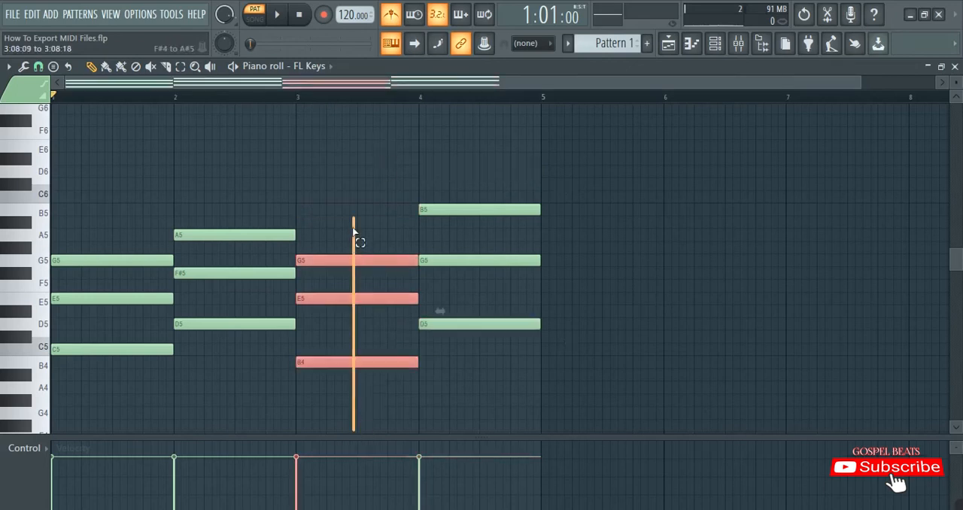
drag(466, 363, 466, 104)
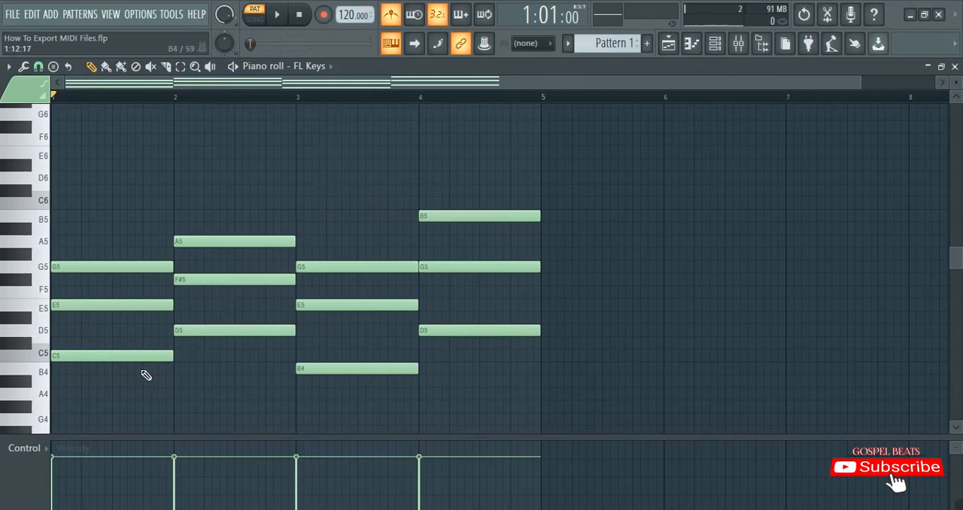
Duplicate all the notes of the four-bar progression one octave lower, keeping the originals and leaving nothing selected
scroll(143, 373, down, 2)
drag(106, 359, 523, 99)
mouse_move(90, 214)
mouse_down()
mouse_move(109, 209)
mouse_move(76, 213)
mouse_up()
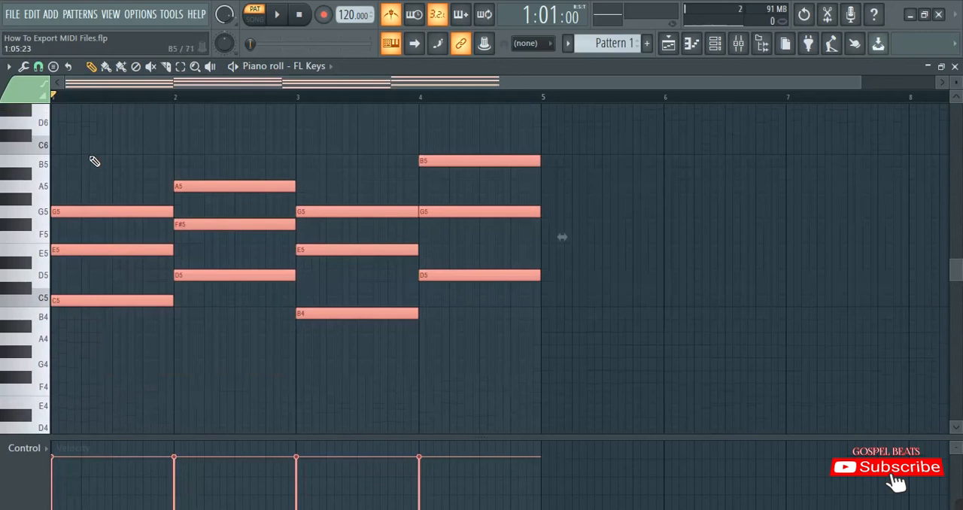
key(ctrl+Down)
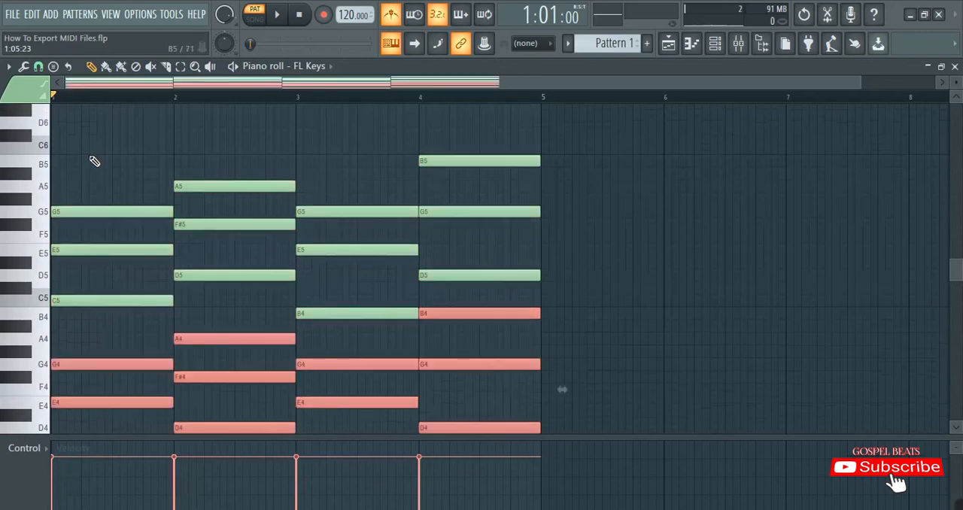
scroll(95, 161, down, 3)
click(464, 381)
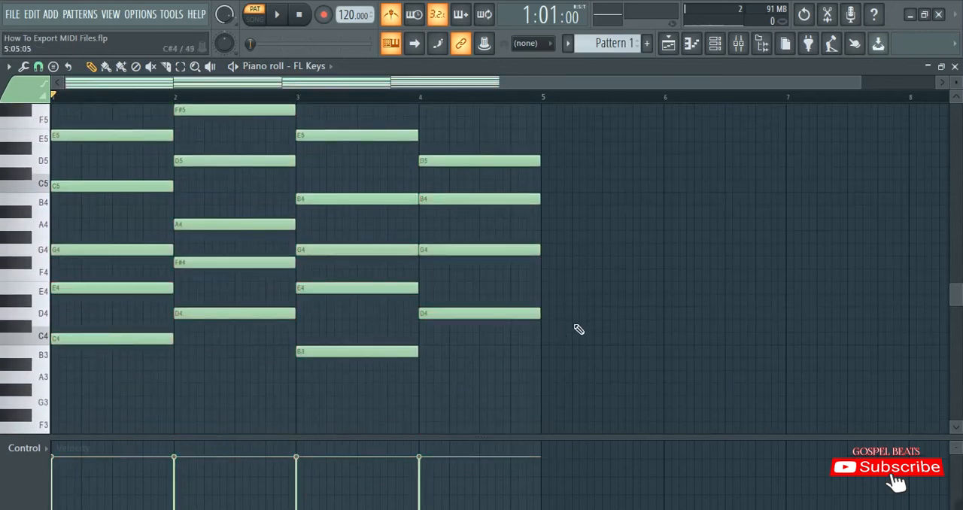
Play back the octave-doubled progression, check its notes and stop playback
key(space)
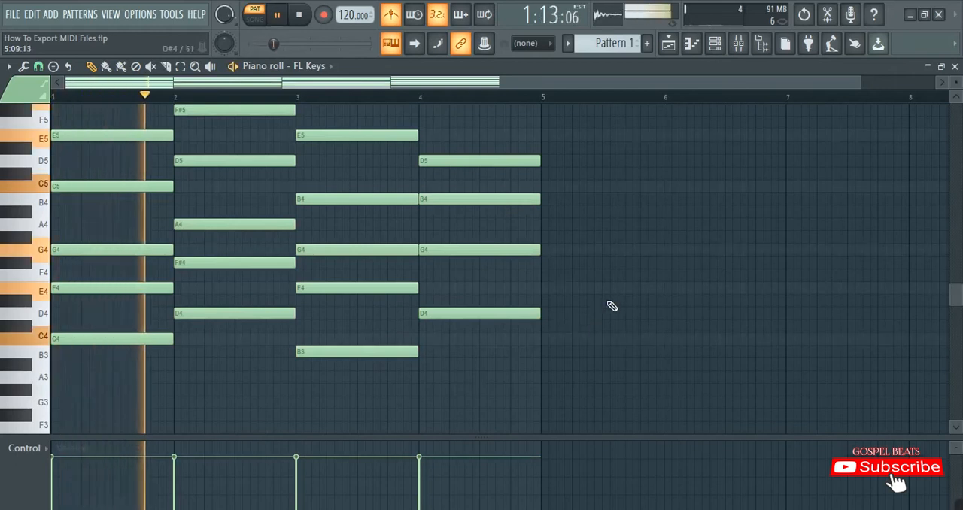
scroll(612, 306, up, 2)
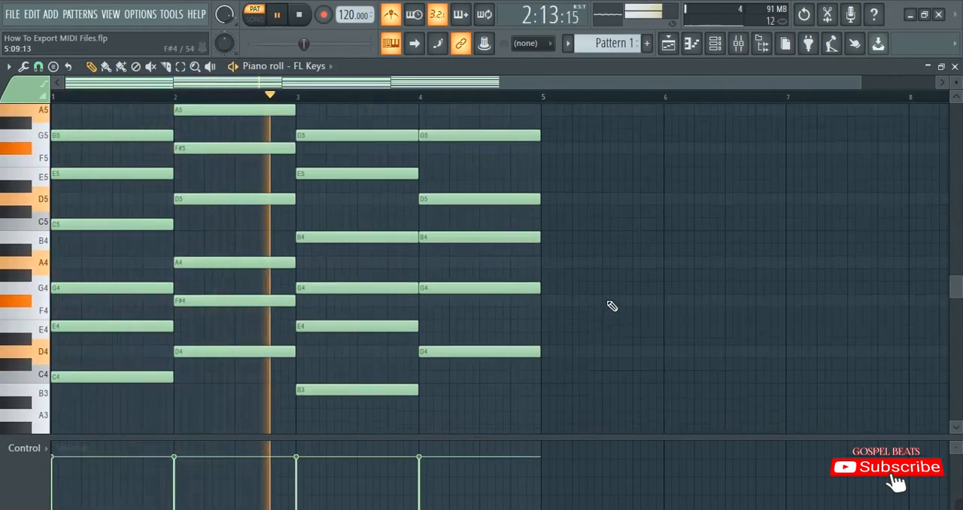
scroll(612, 305, up, 2)
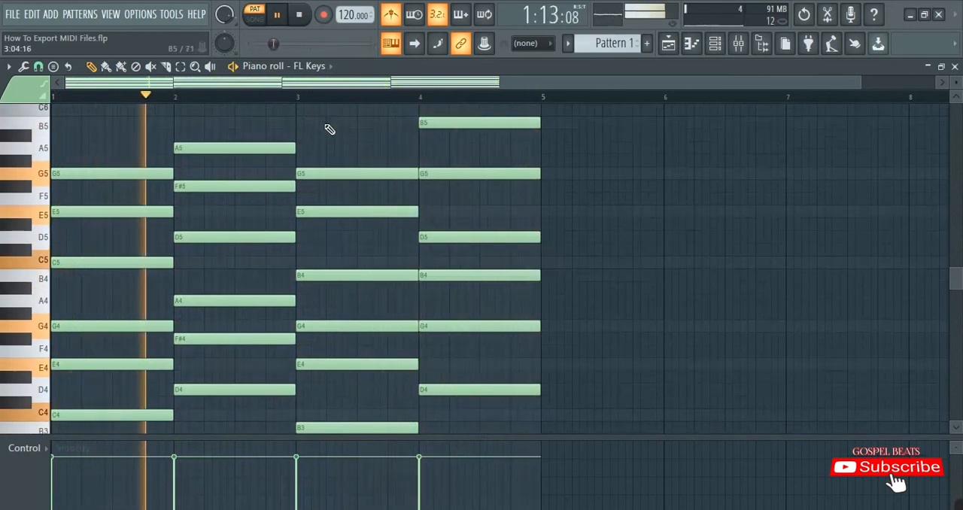
key(space)
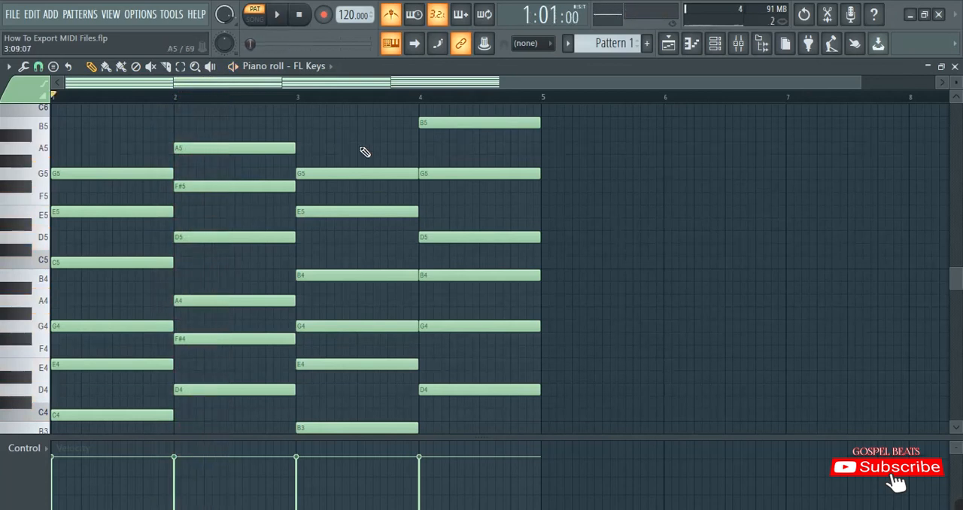
Slightly randomize the velocities of all notes with bipolar levels while the progression plays, accept the change and stop playback
key(space)
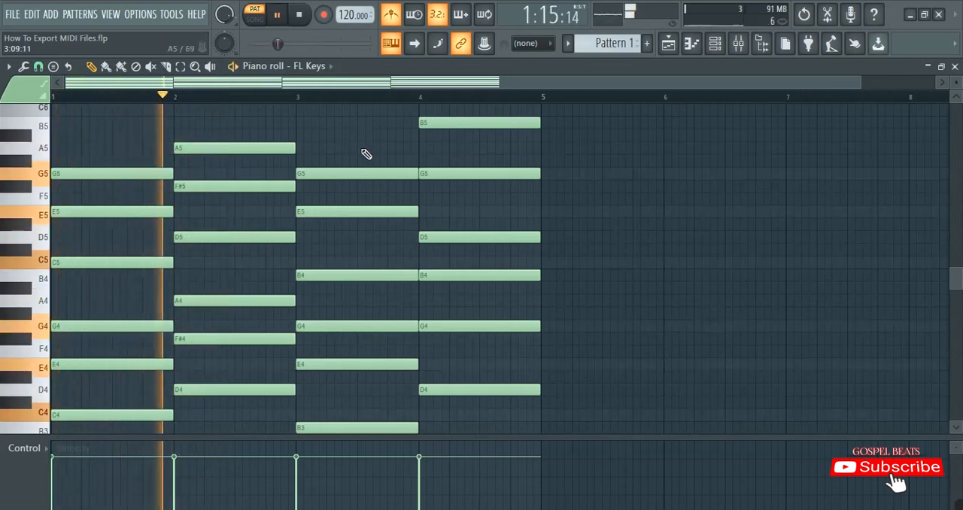
key(alt+r)
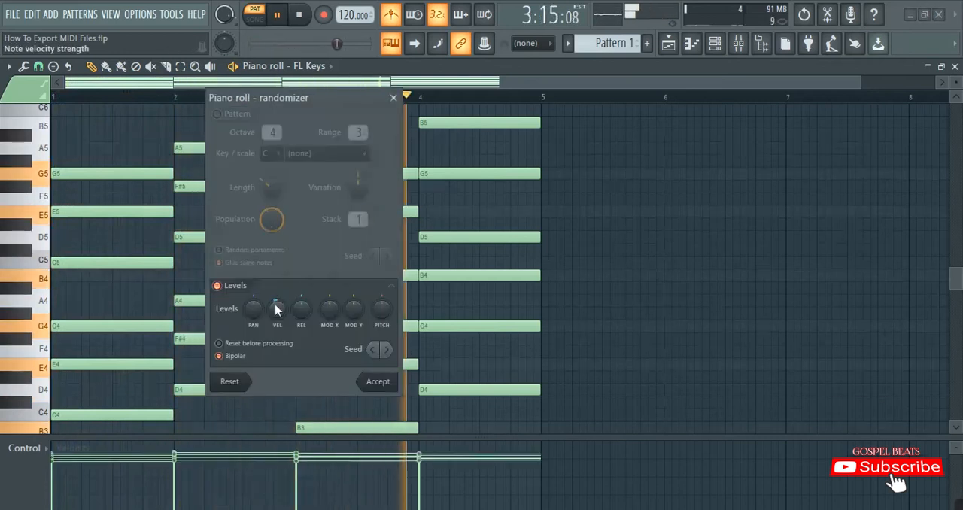
drag(276, 309, 276, 321)
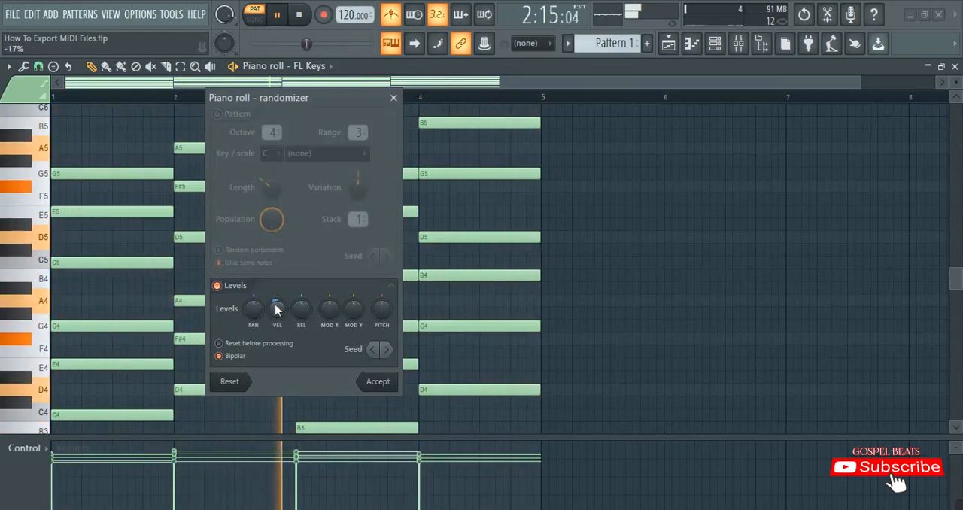
drag(276, 309, 276, 304)
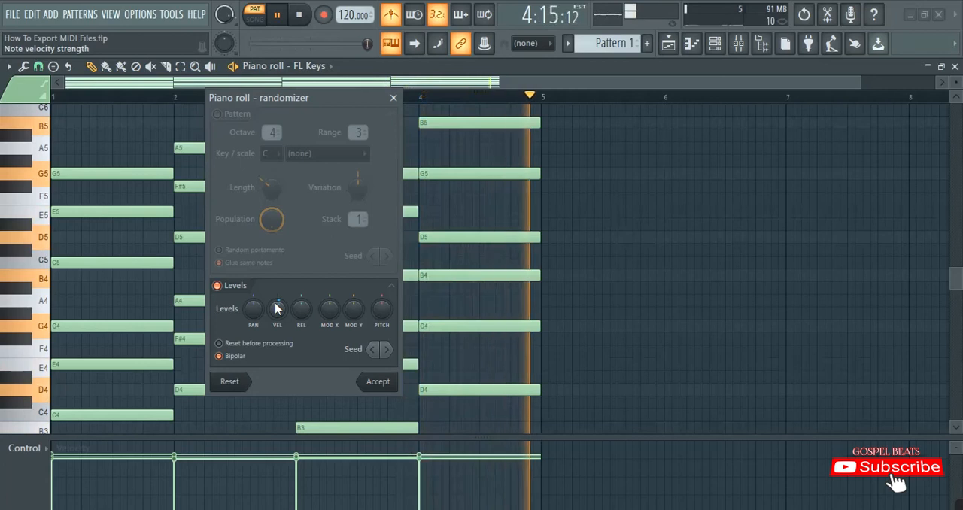
drag(277, 308, 276, 289)
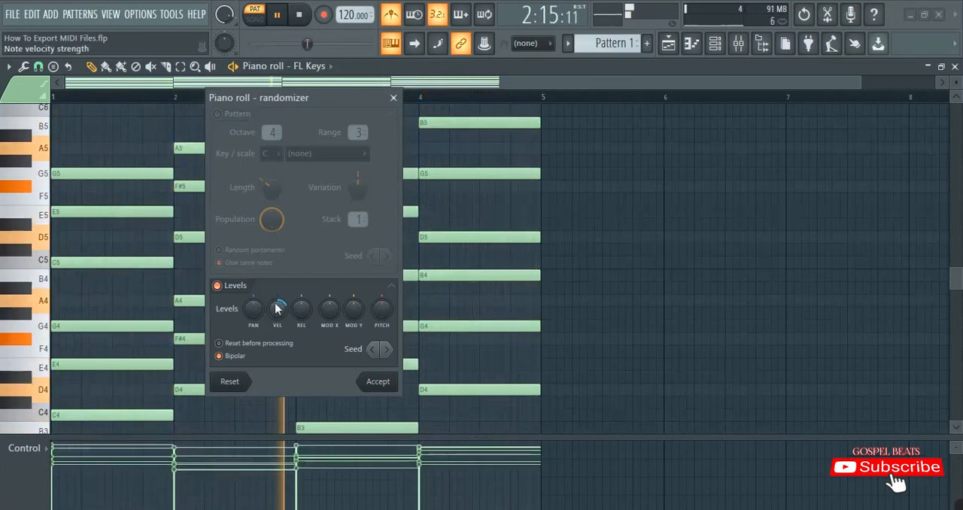
drag(275, 304, 277, 317)
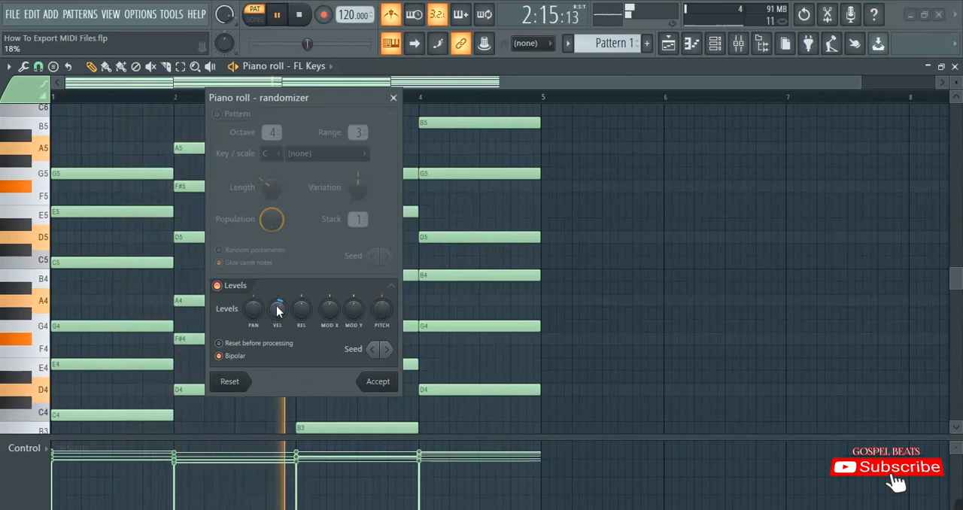
drag(276, 310, 277, 332)
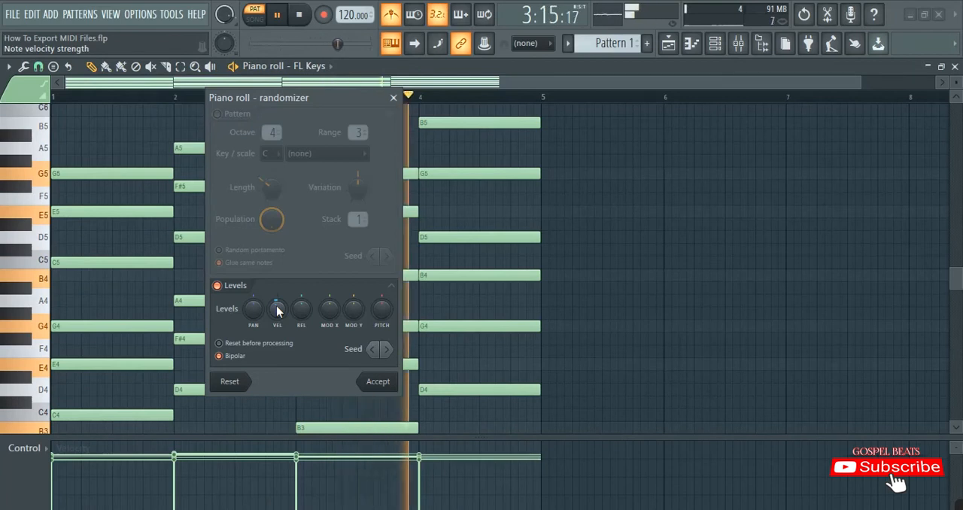
click(379, 381)
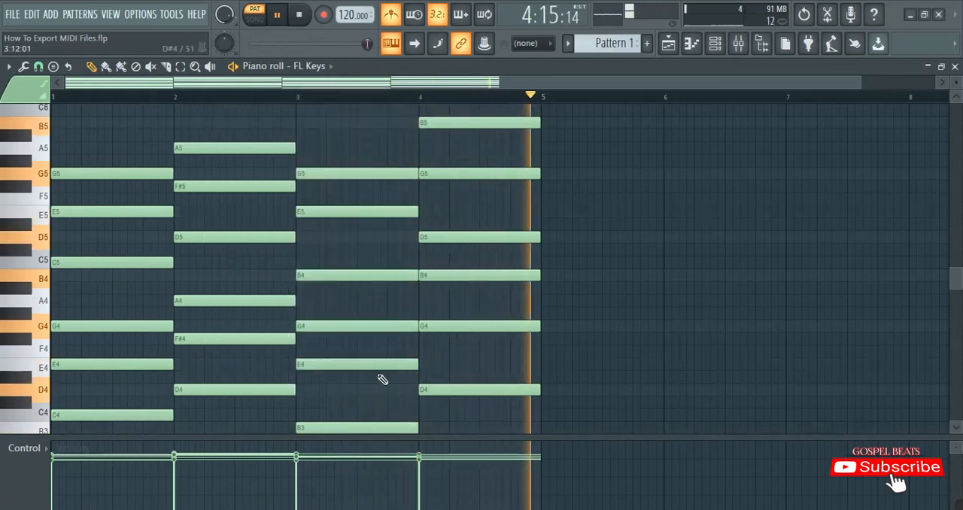
key(space)
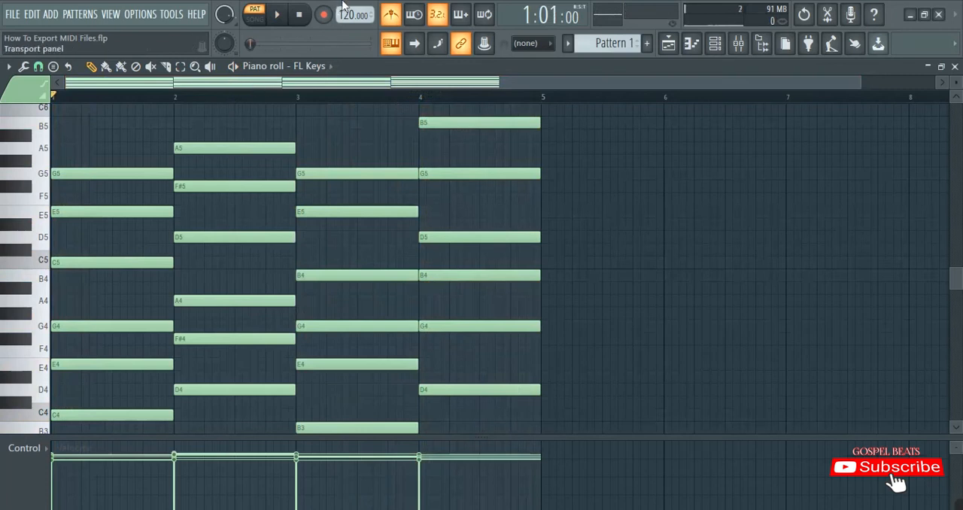
Export the progression as a MIDI file named MIDI_File_3_G-MAJOR_120bpm in the Tutorial MIDI Files folder
click(9, 67)
mouse_move(22, 85)
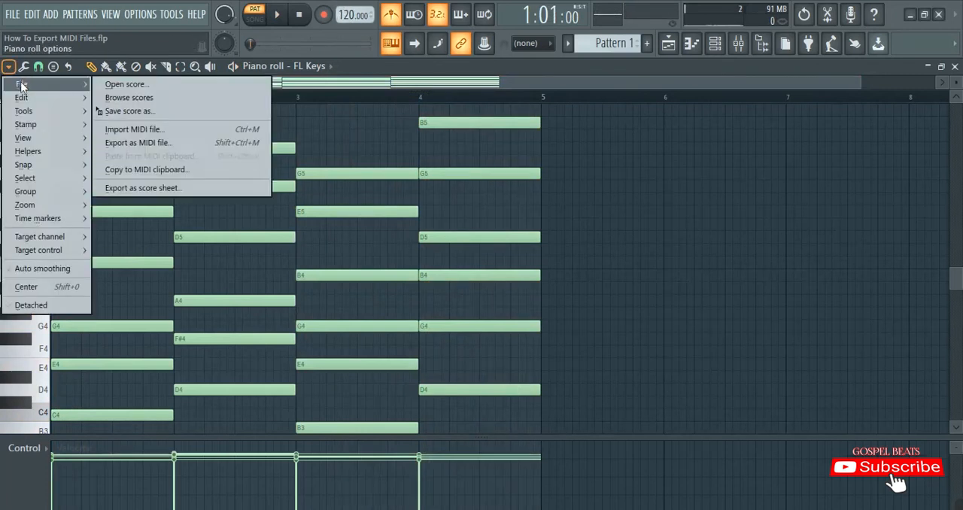
click(143, 143)
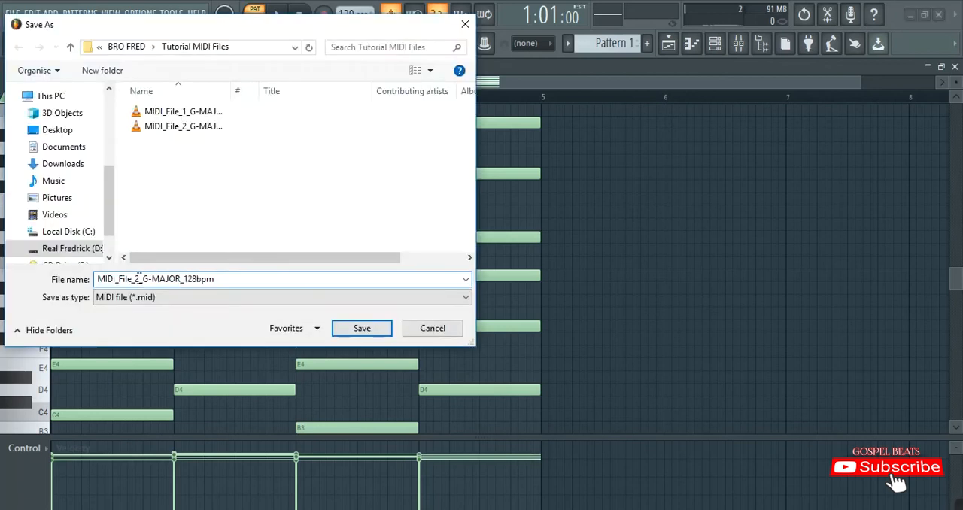
key(BackSpace)
text(3)
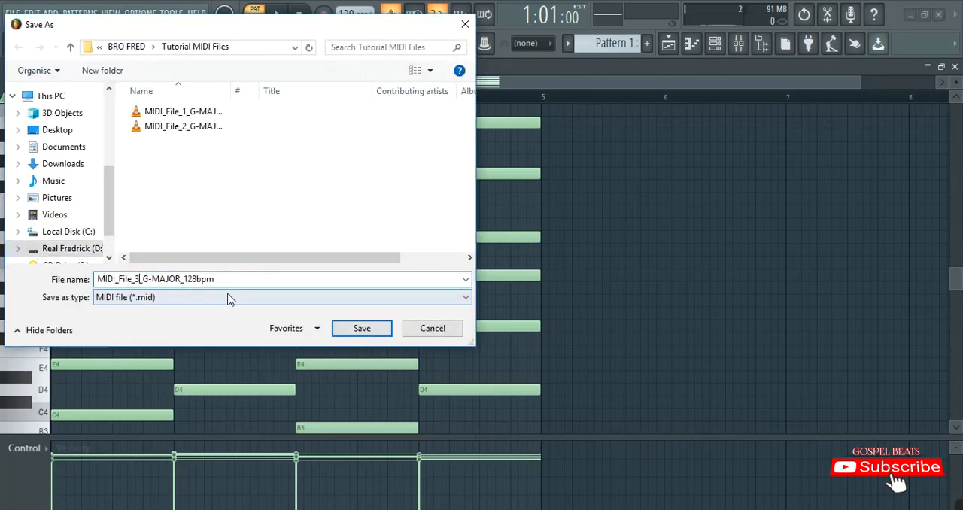
click(197, 279)
key(BackSpace)
text(0)
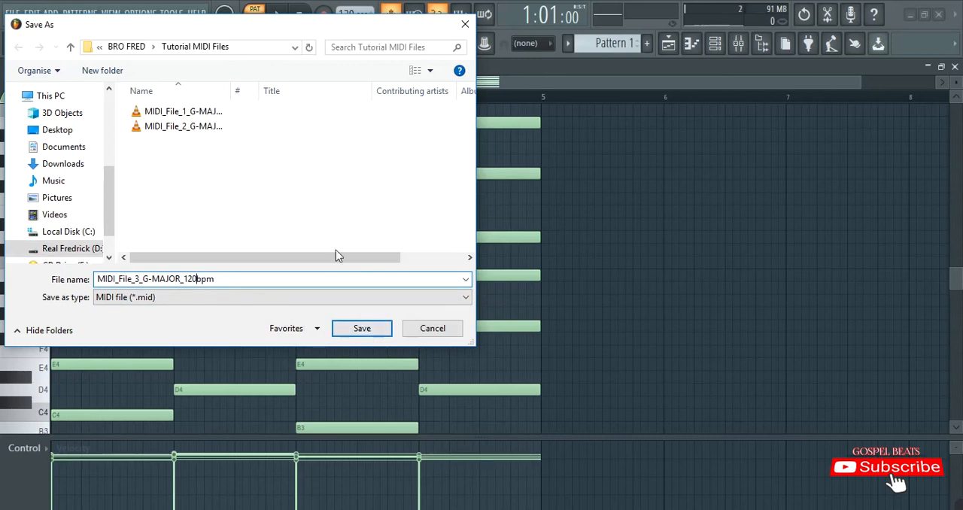
key(Return)
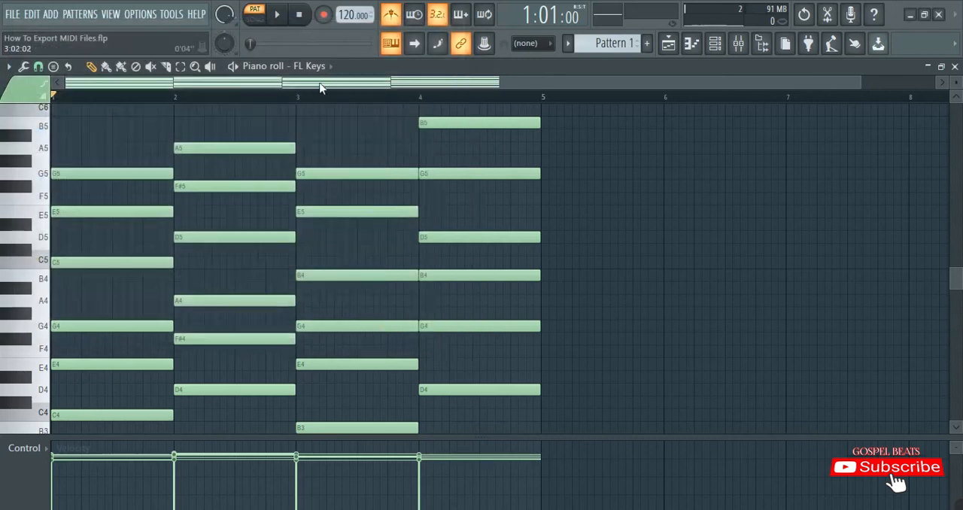
Delete all notes of the exported progression and enlarge the note grid by shrinking the velocity area
scroll(229, 226, down, 2)
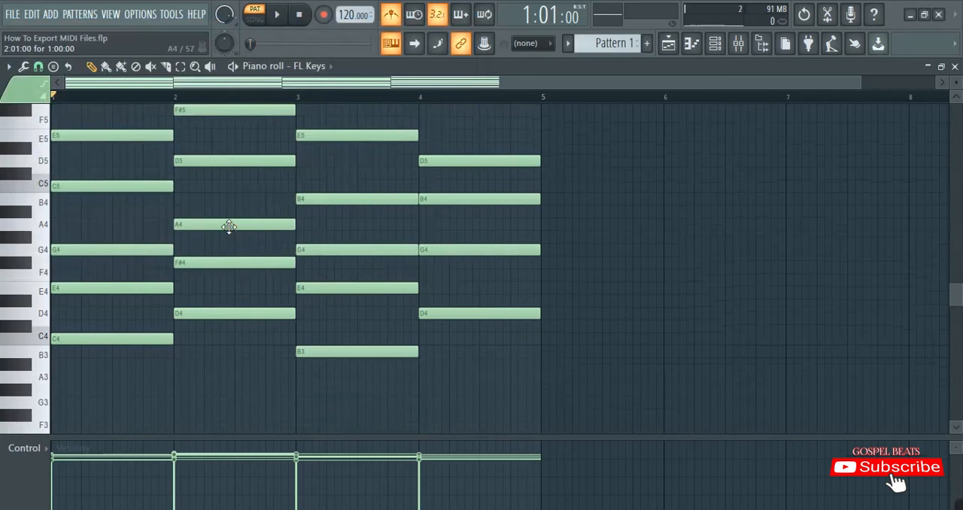
key(ctrl+a)
key(Delete)
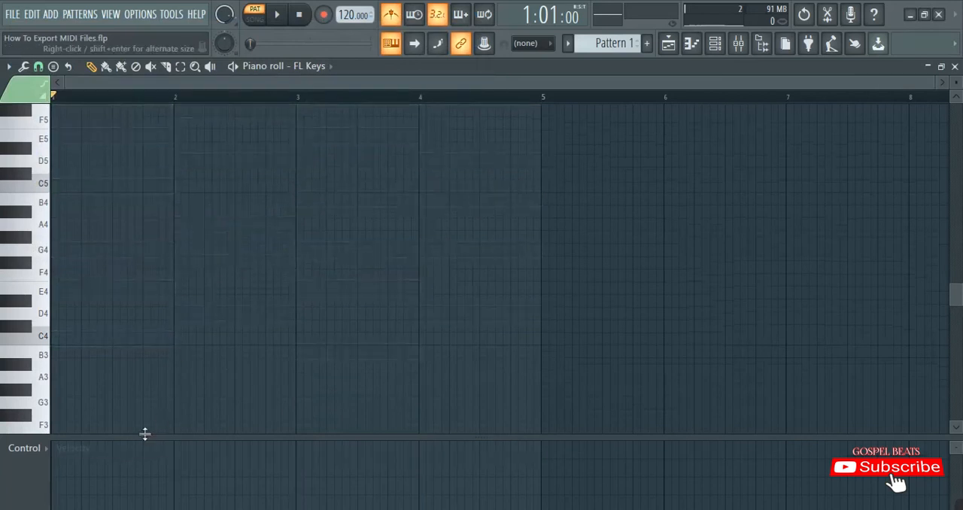
drag(146, 434, 145, 472)
Add an F4 note at the start of bar 1 and extend it to four bars long
scroll(114, 368, down, 2)
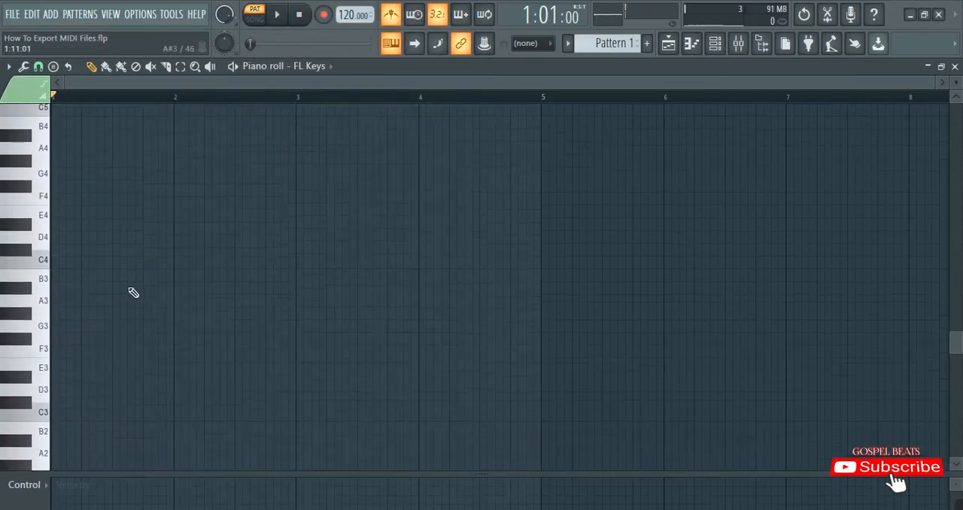
scroll(133, 292, up, 2)
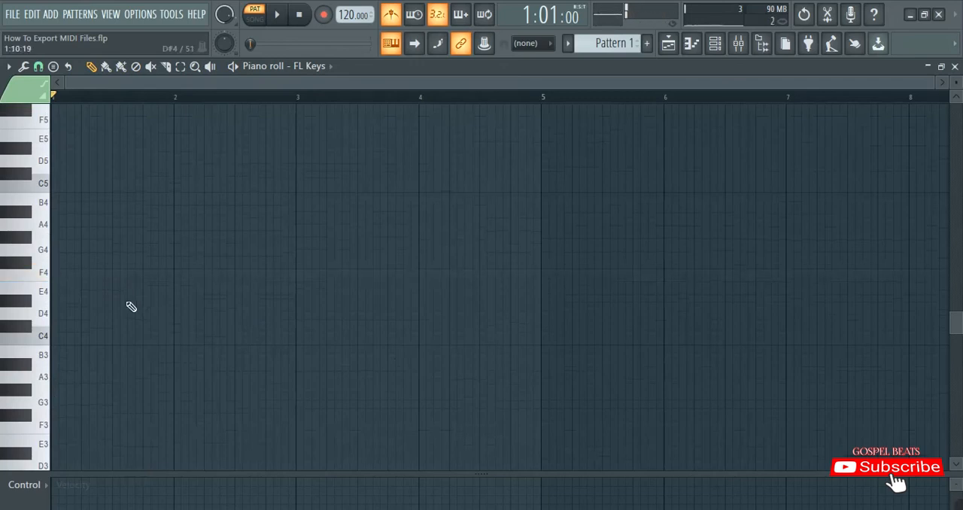
scroll(133, 306, up, 1)
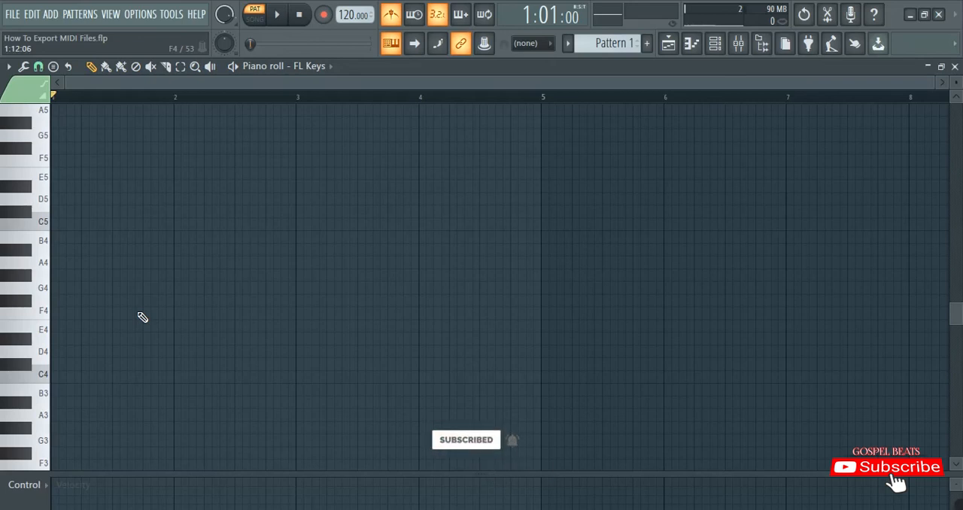
click(59, 316)
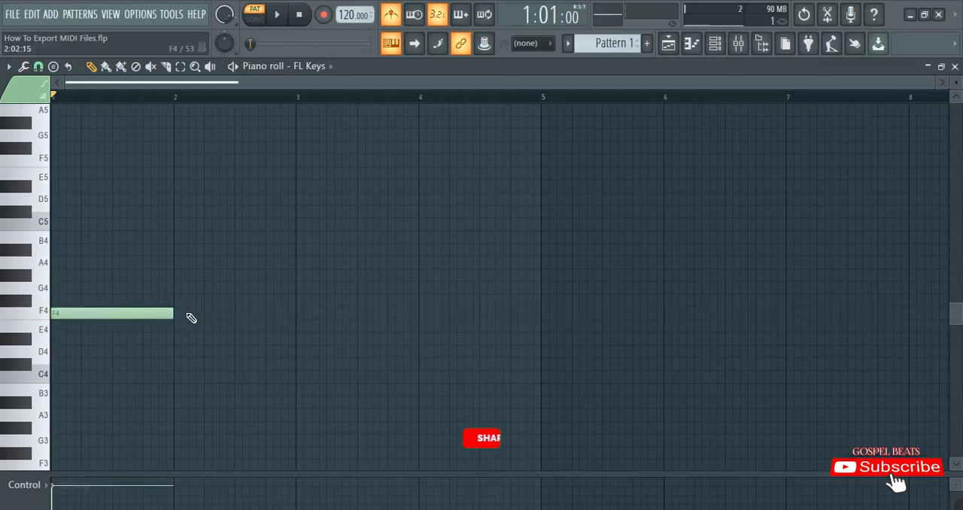
drag(174, 313, 527, 308)
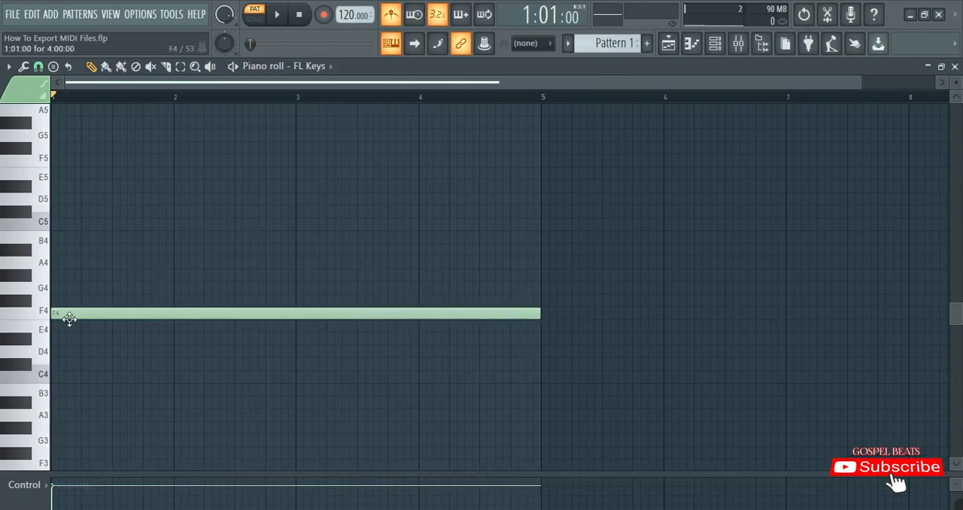
Add four-bar notes at G4, A4, A#4, C5, D5, E5 and F5 from the start of bar 1, above the F4 note
scroll(71, 322, up, 2)
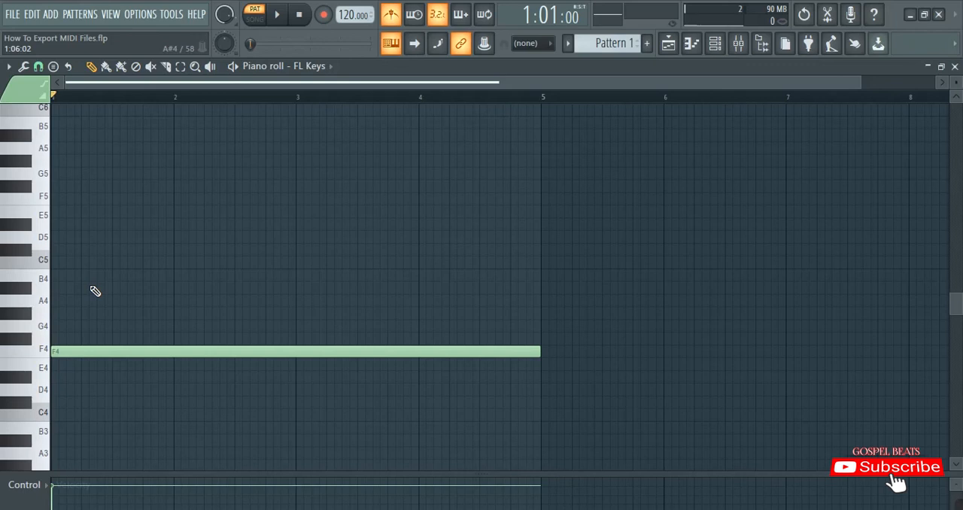
click(45, 331)
click(61, 328)
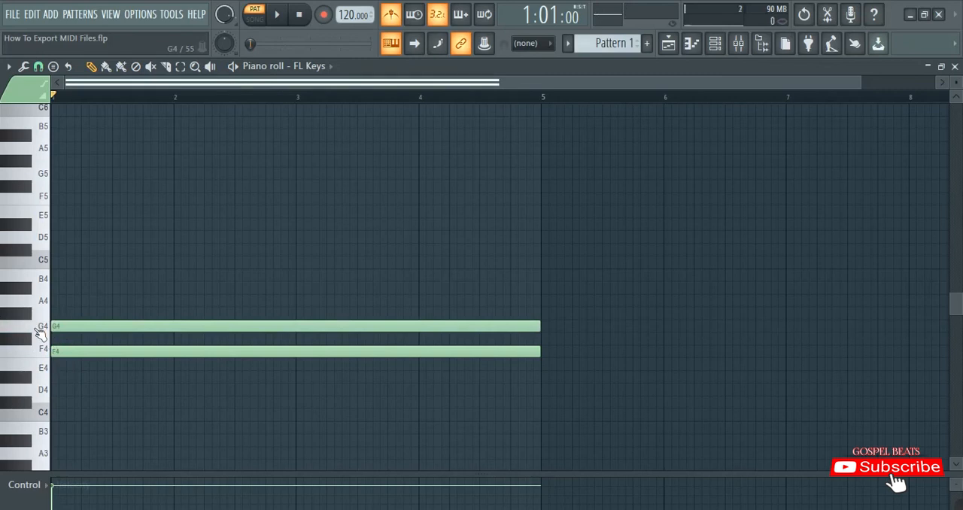
click(92, 304)
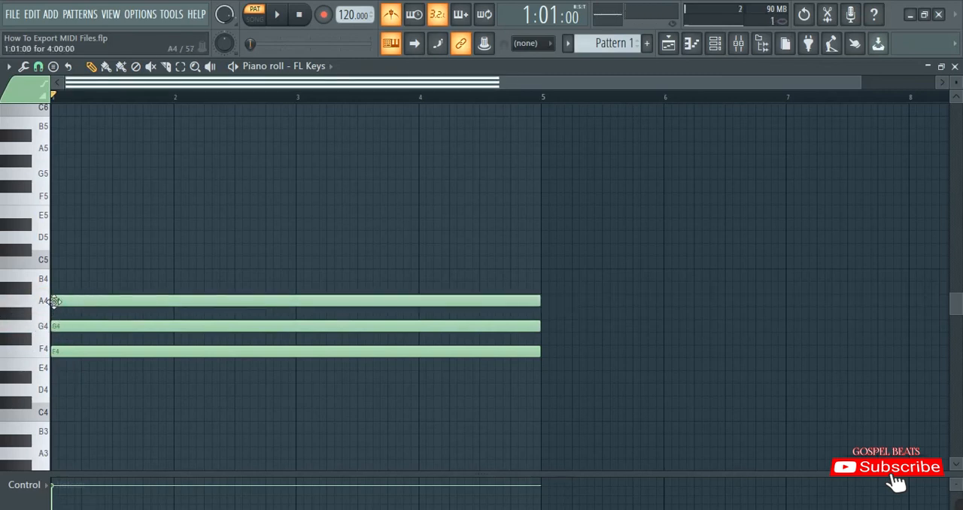
click(103, 290)
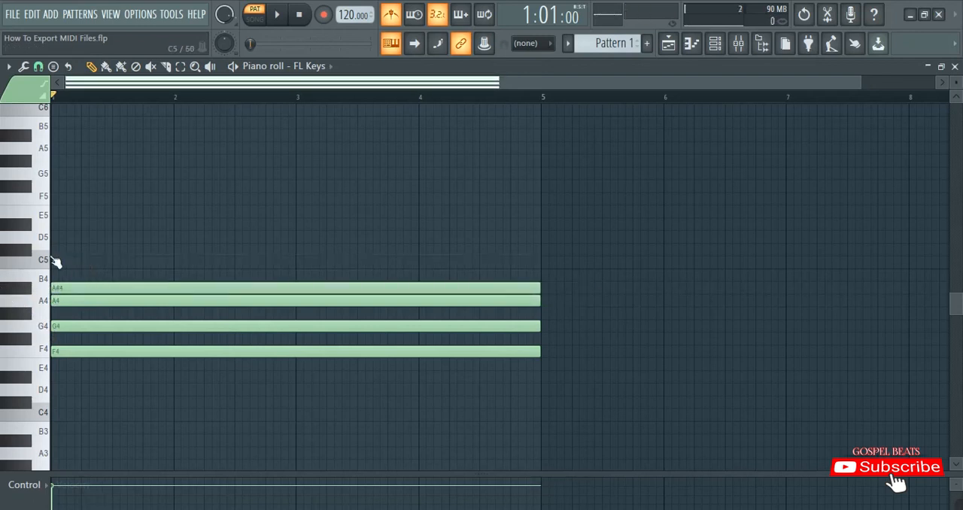
click(61, 267)
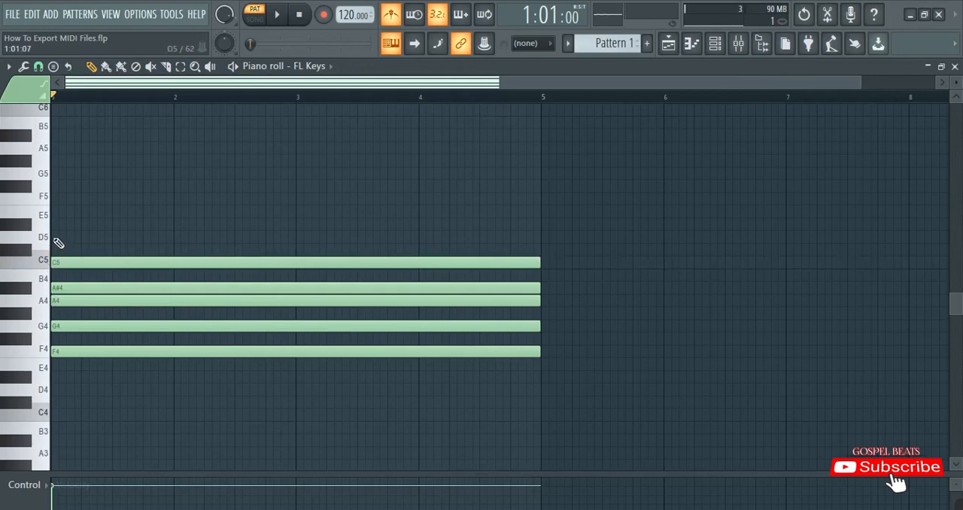
click(57, 243)
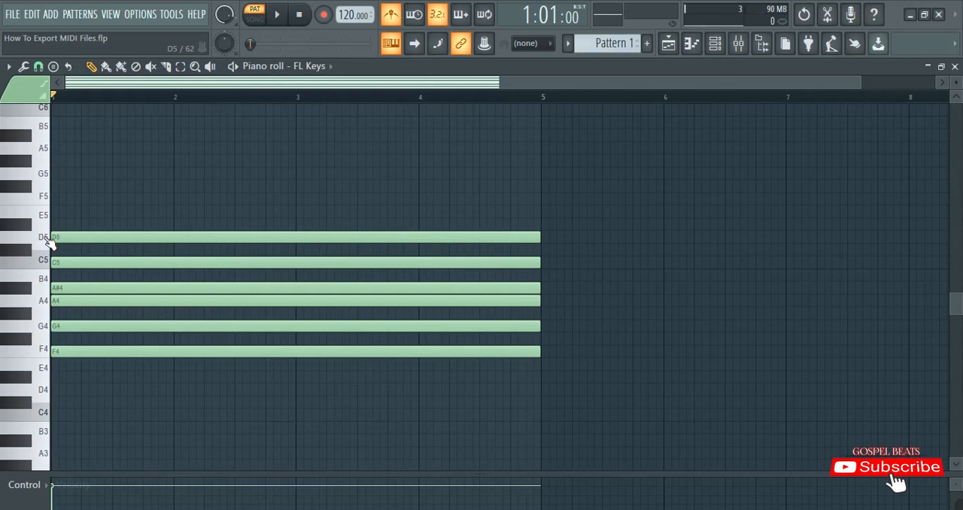
click(54, 214)
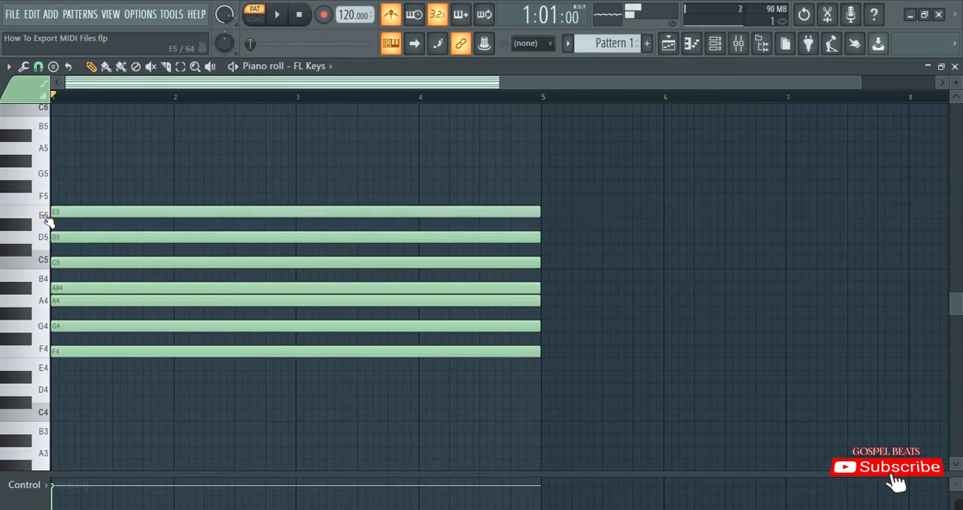
click(69, 199)
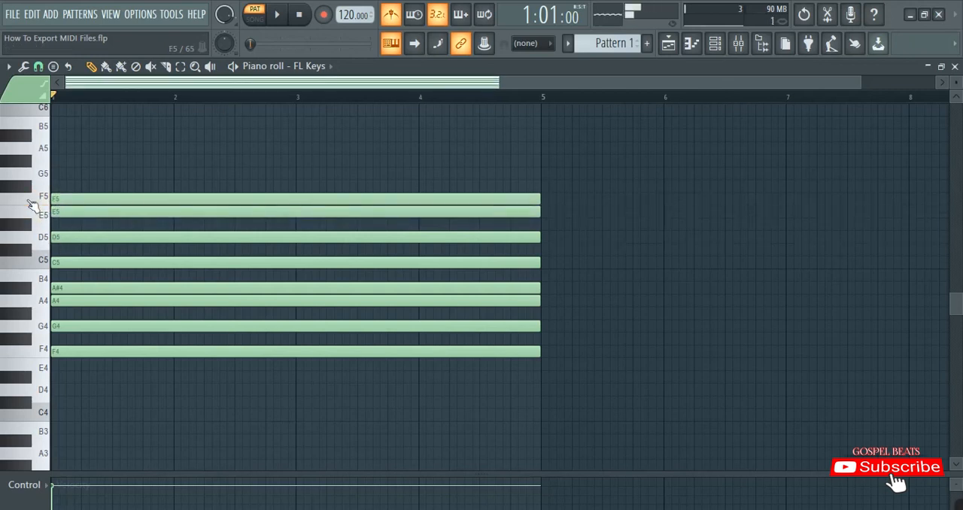
scroll(101, 345, up, 2)
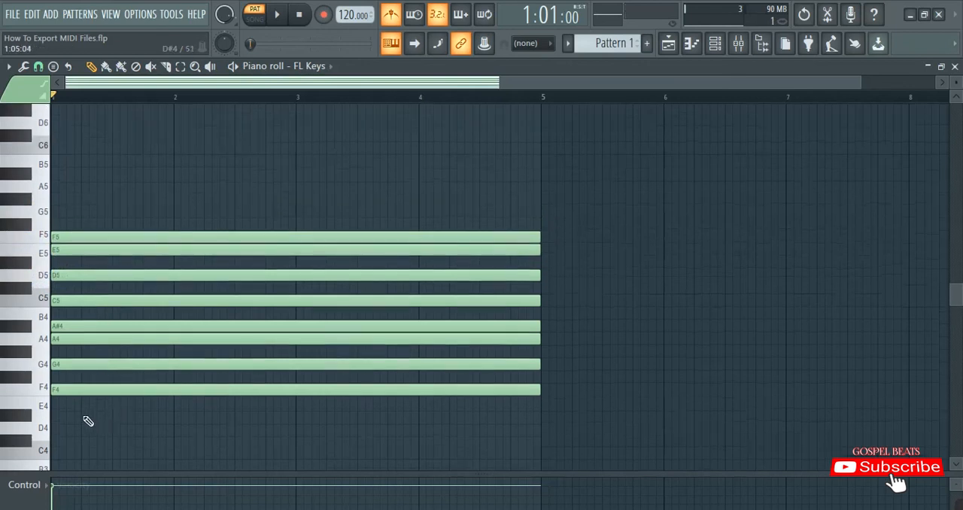
key(ctrl+a)
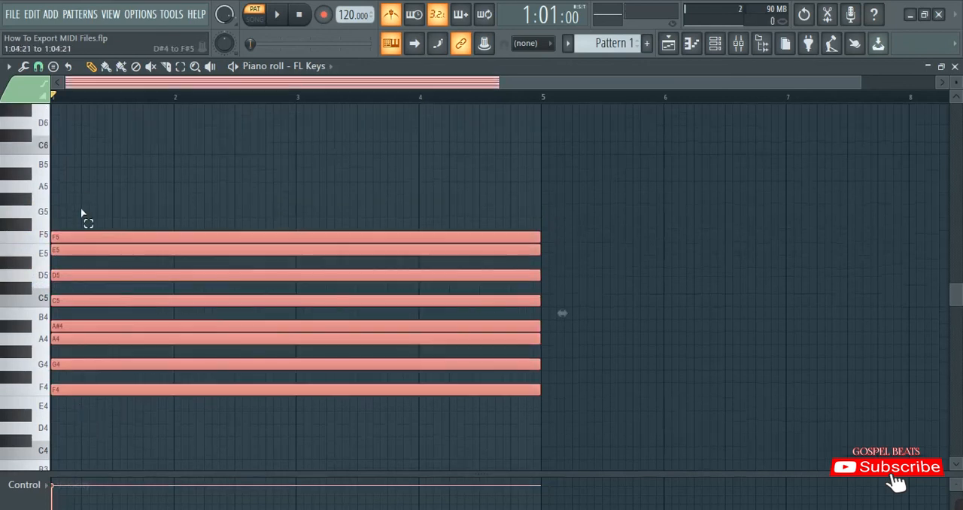
click(74, 412)
click(61, 387)
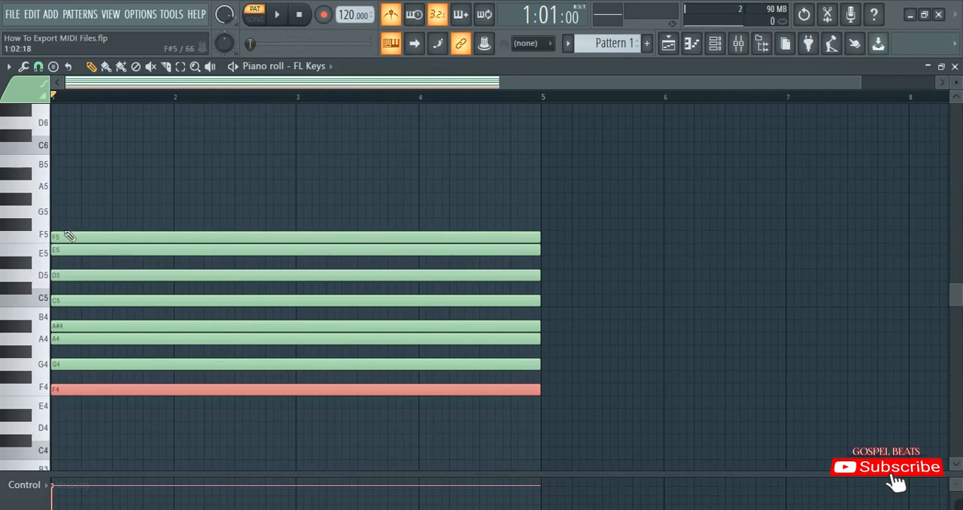
click(69, 410)
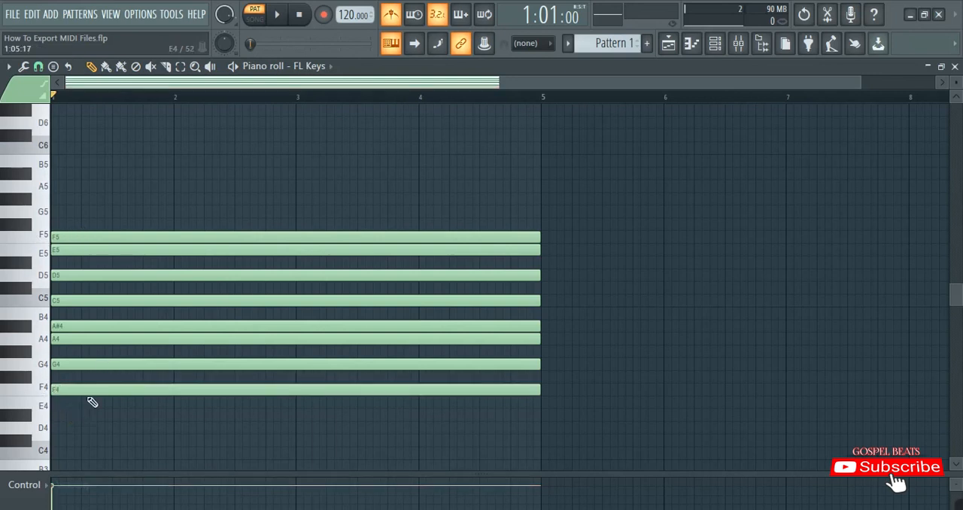
Select all eight notes from F4 to F5 and duplicate them one octave higher, spanning F5 to F6
scroll(67, 384, down, 5)
scroll(92, 375, up, 2)
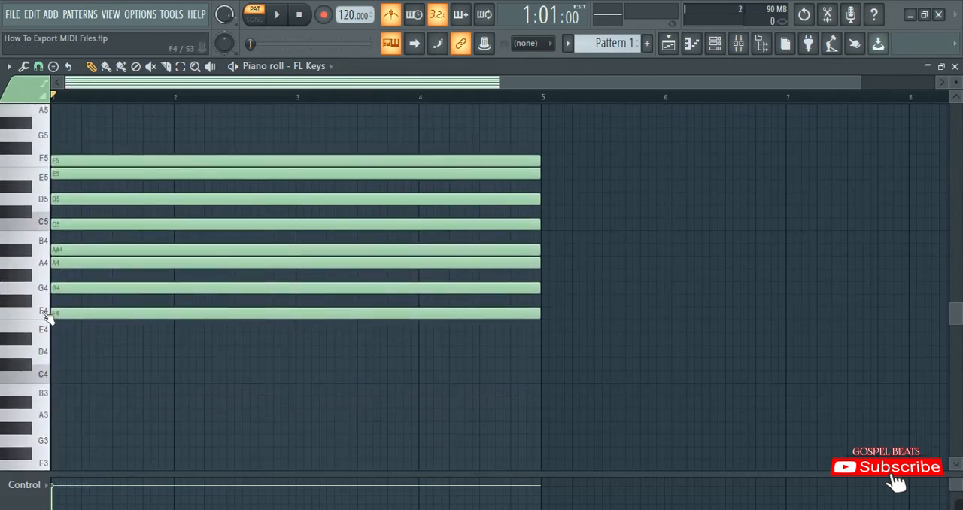
drag(71, 341, 103, 123)
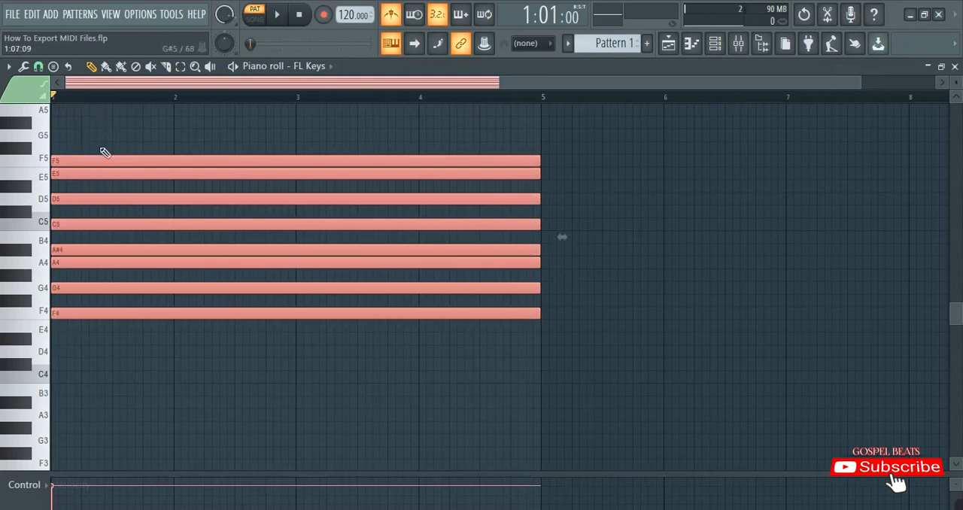
scroll(99, 198, up, 2)
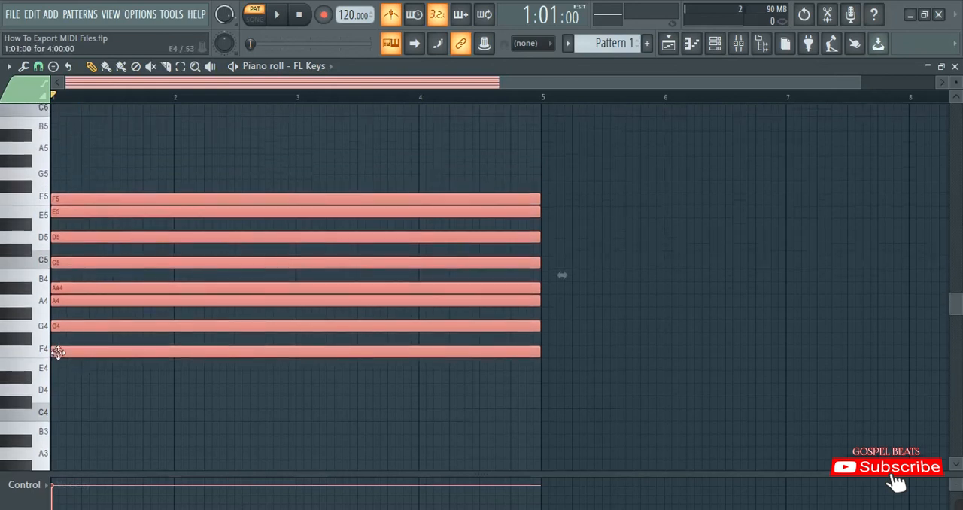
drag(58, 352, 58, 189)
scroll(154, 250, up, 5)
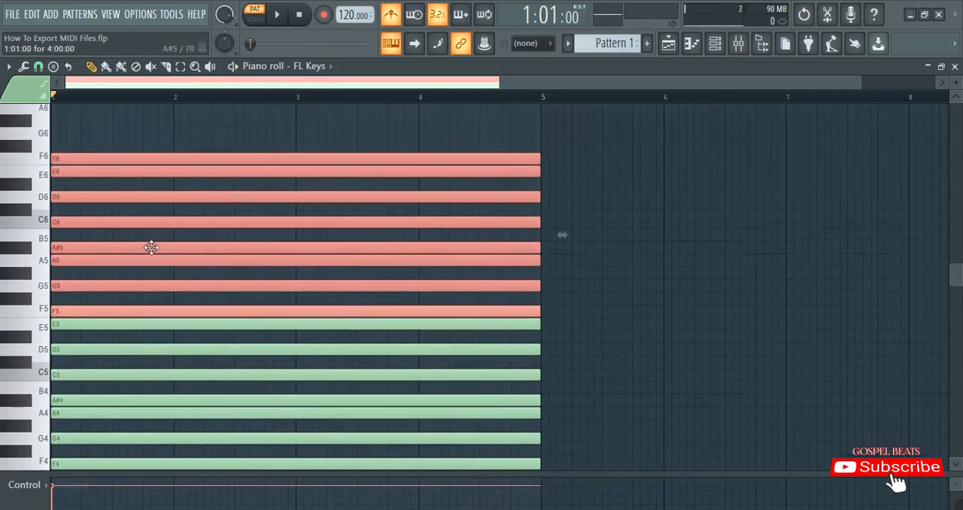
Duplicate the selected F5–F6 notes another octave up, spanning F6 to F7, and clear the selection
scroll(155, 252, up, 1)
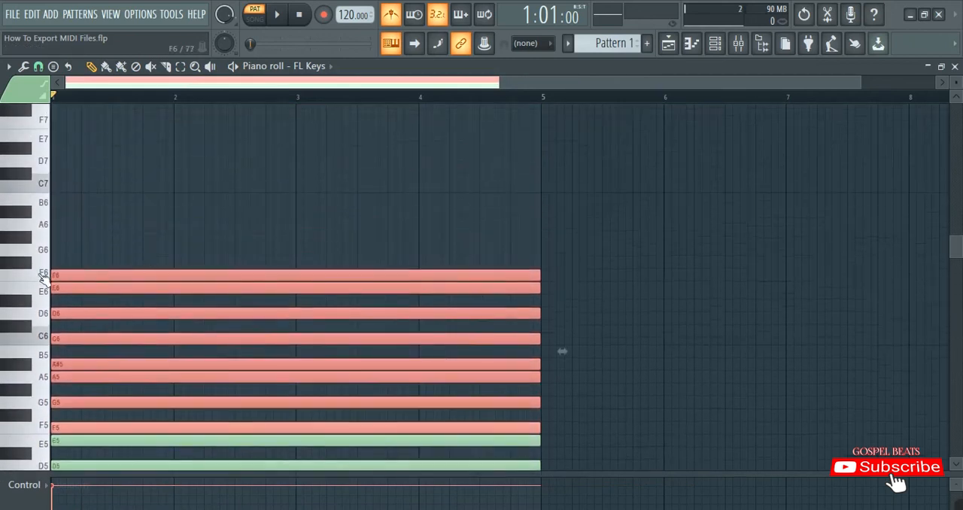
drag(53, 426, 47, 278)
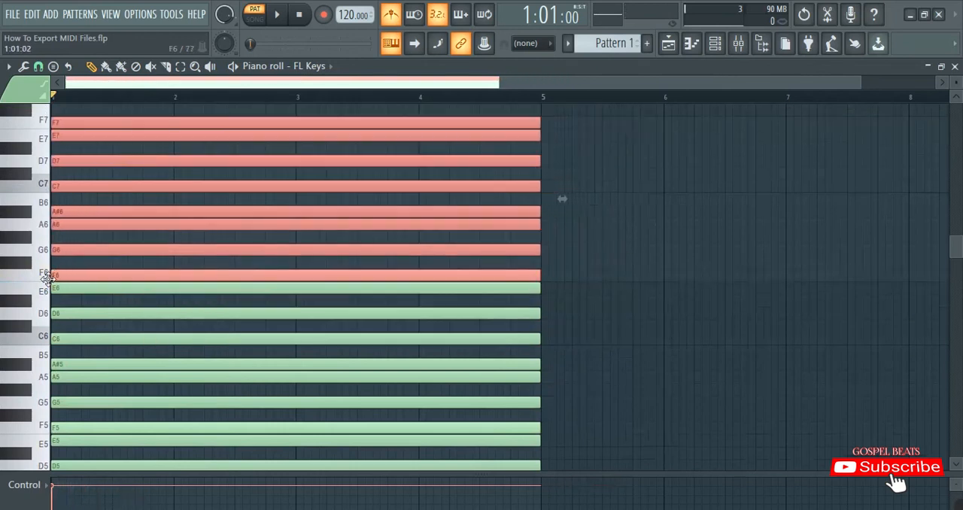
scroll(122, 290, up, 6)
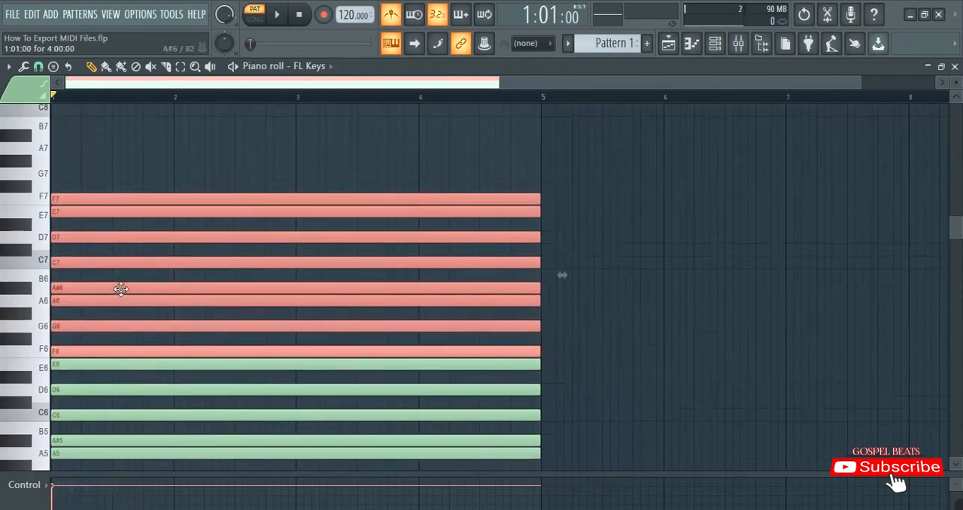
scroll(98, 282, up, 6)
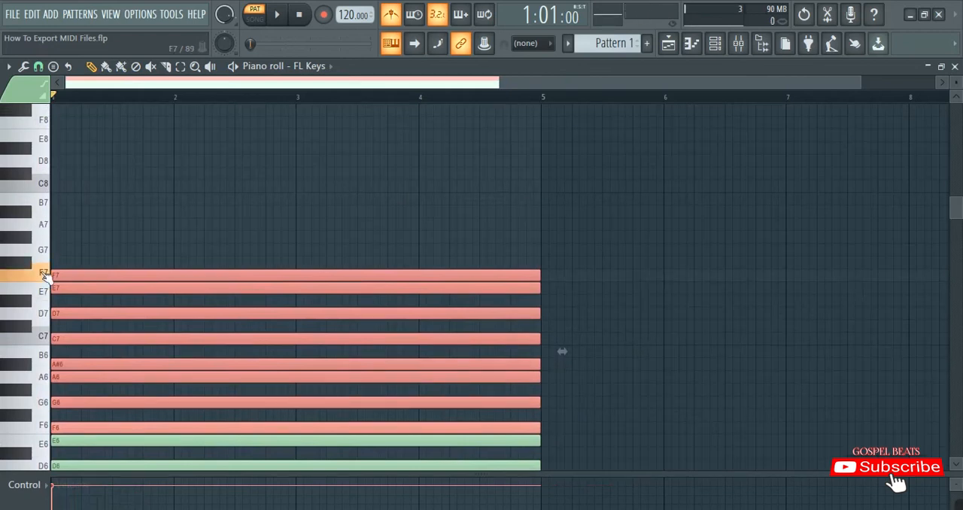
scroll(58, 274, down, 20)
scroll(400, 213, up, 20)
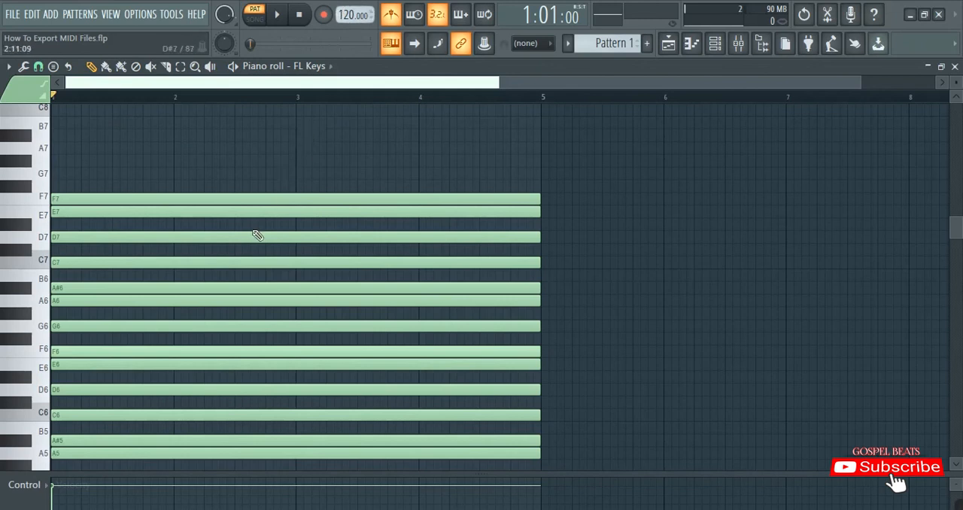
scroll(112, 161, down, 5)
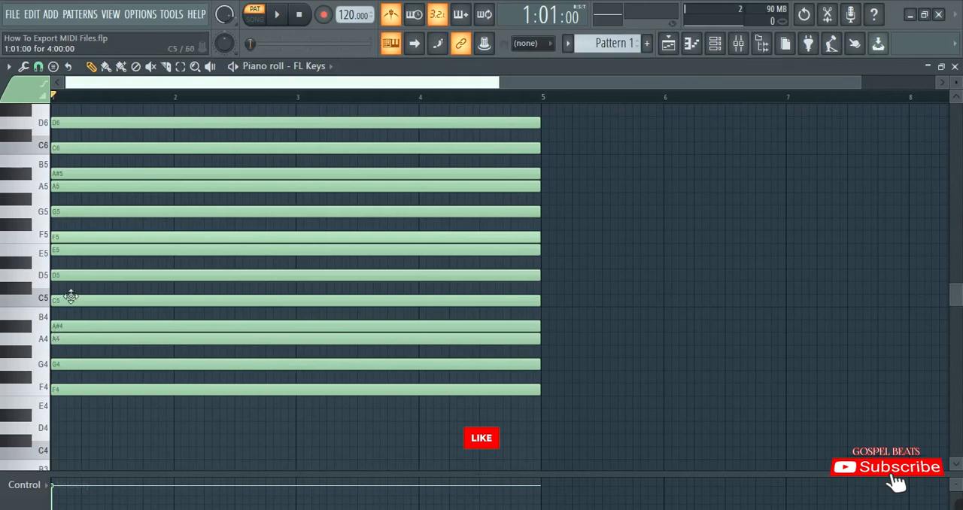
Export the notes as a MIDI file in the Tutorial MIDI Files folder, changing the name to number 4 and F-MAJOR and removing the bpm ending
click(11, 66)
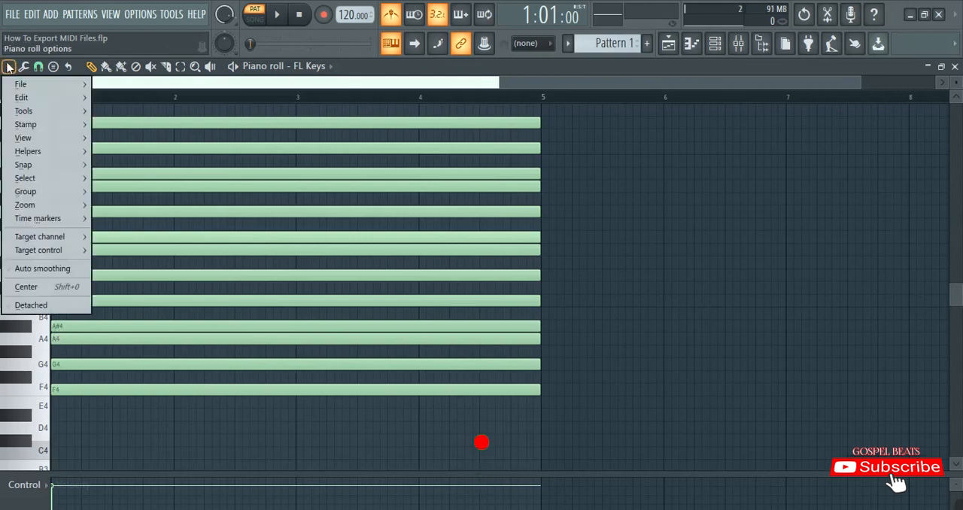
mouse_move(16, 87)
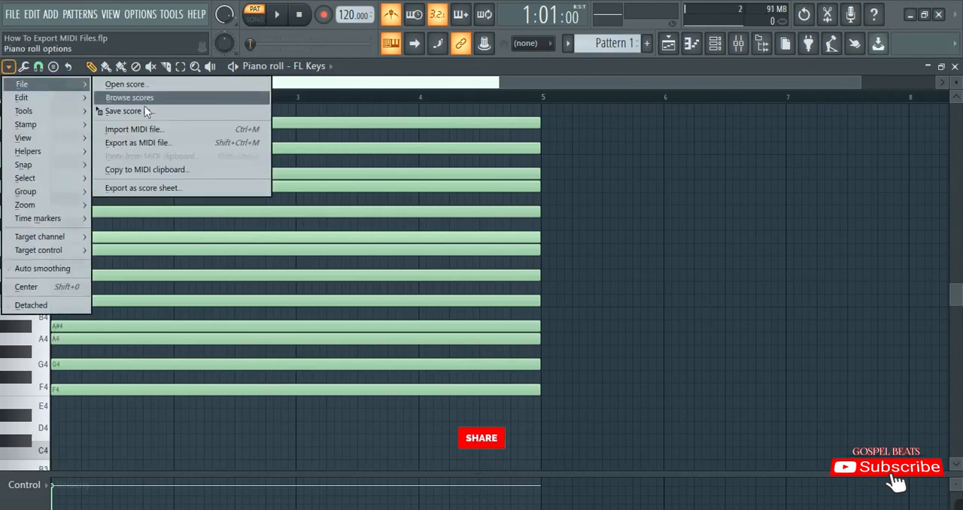
click(141, 142)
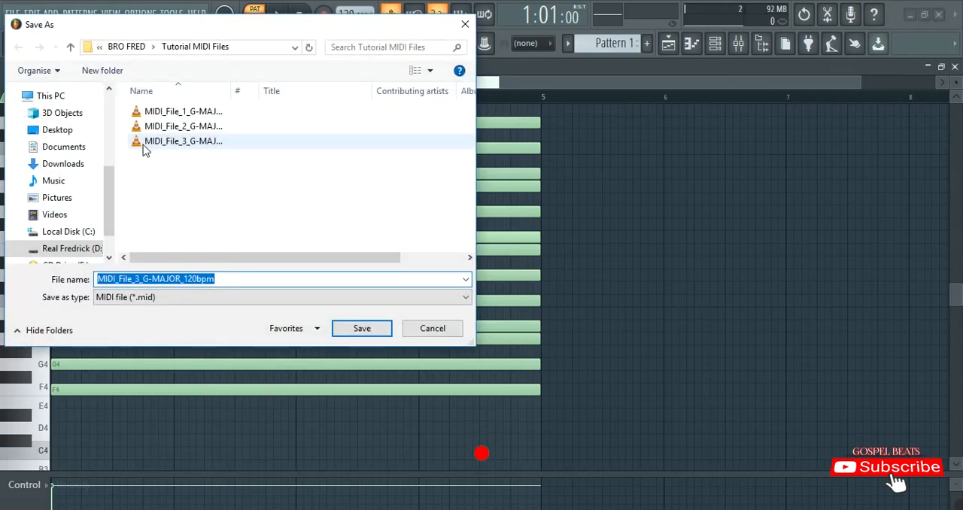
click(137, 278)
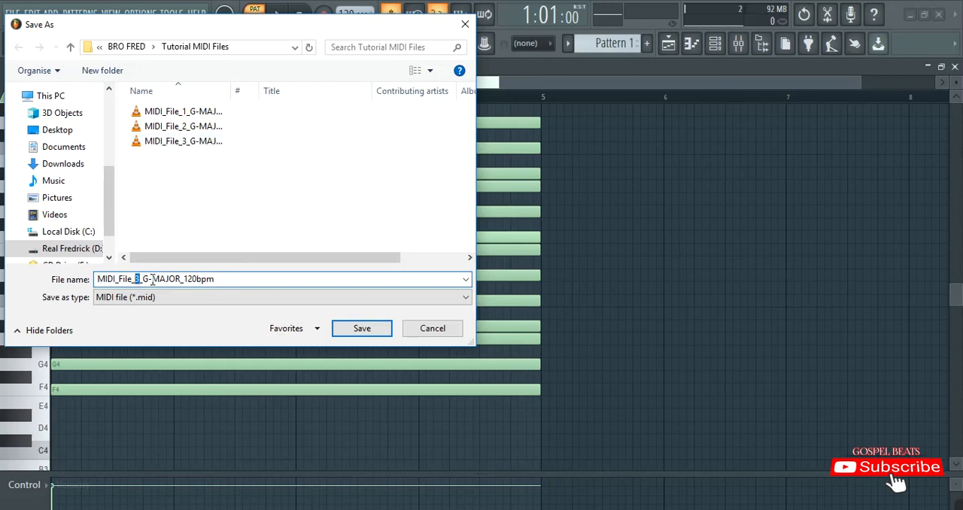
text(4)
drag(150, 278, 143, 278)
text(F)
drag(216, 278, 194, 278)
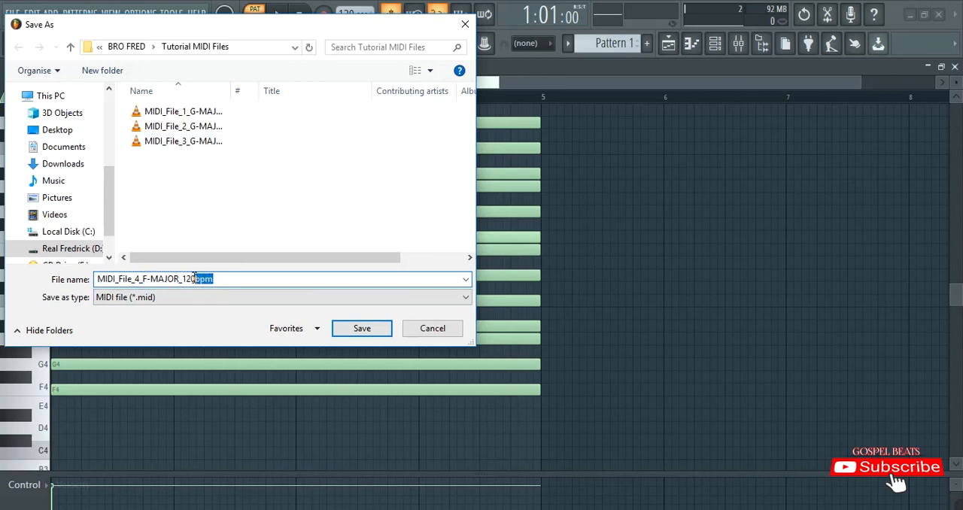
key(BackSpace)
click(371, 332)
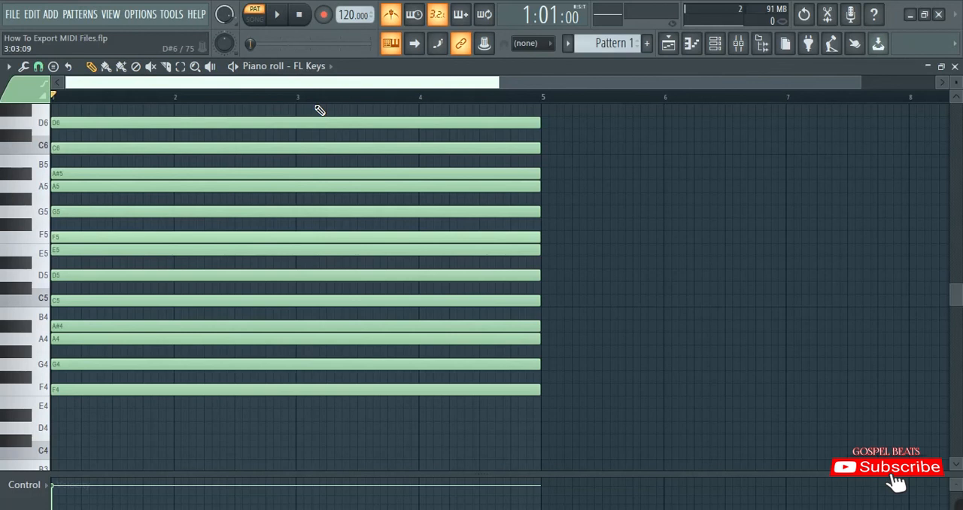
scroll(47, 208, up, 3)
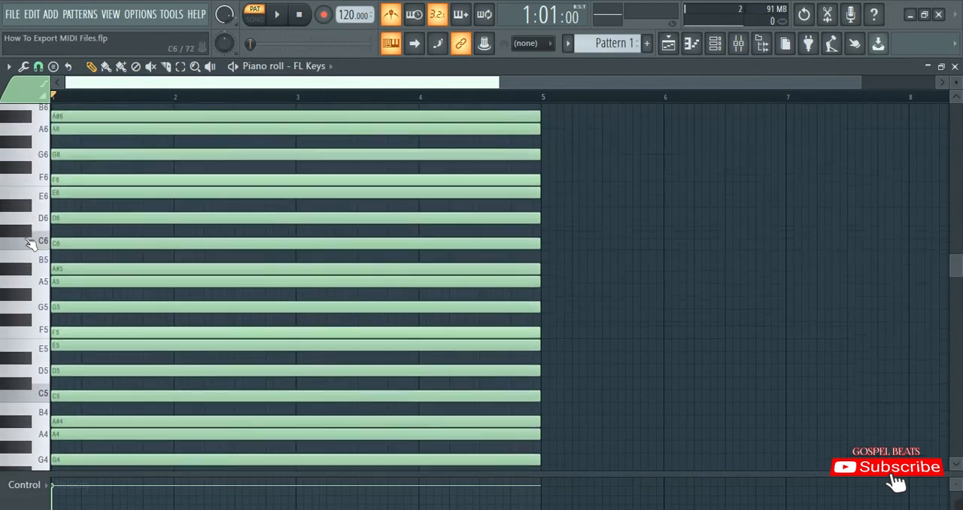
scroll(29, 243, up, 3)
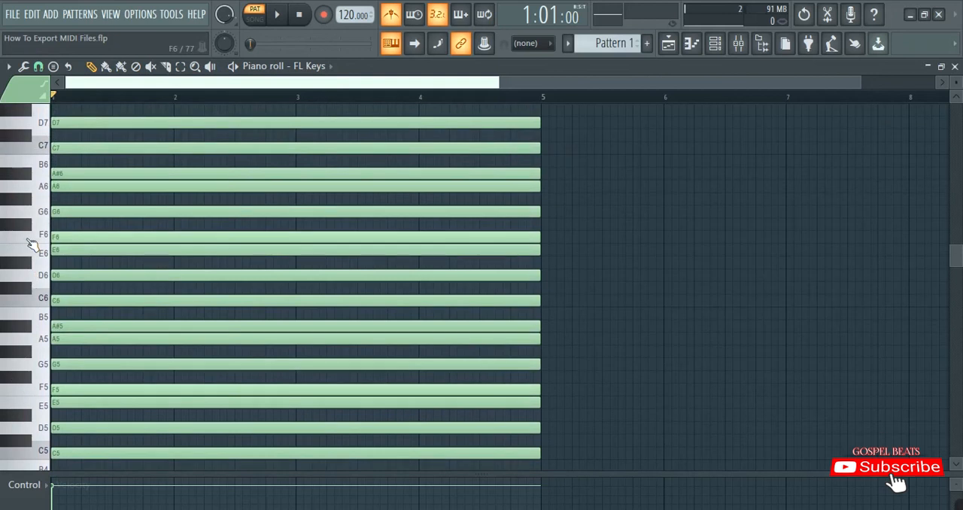